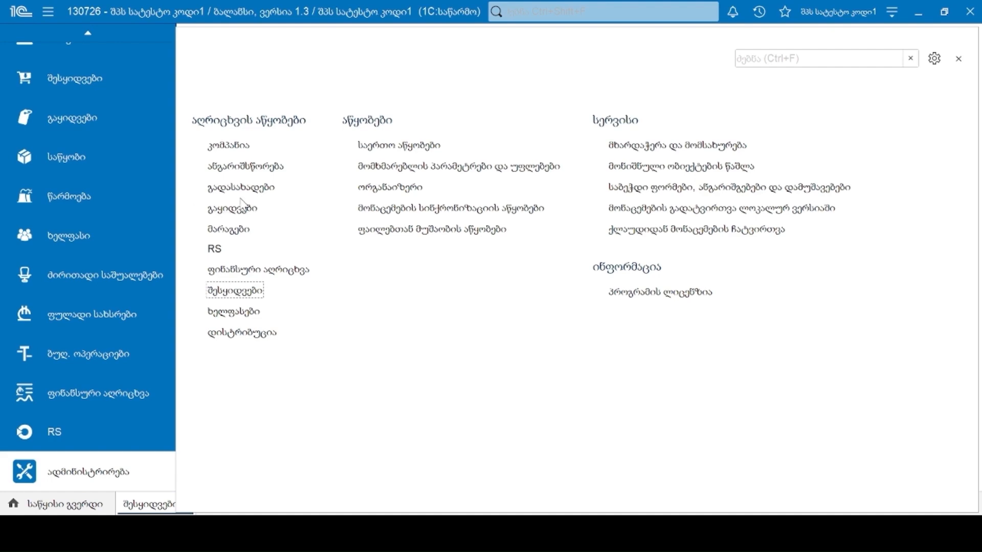
# - Review the sales (გაყიდვები) accounting settings and return to the purchase settings (შესყიდვები)
pyautogui.click(233, 209)
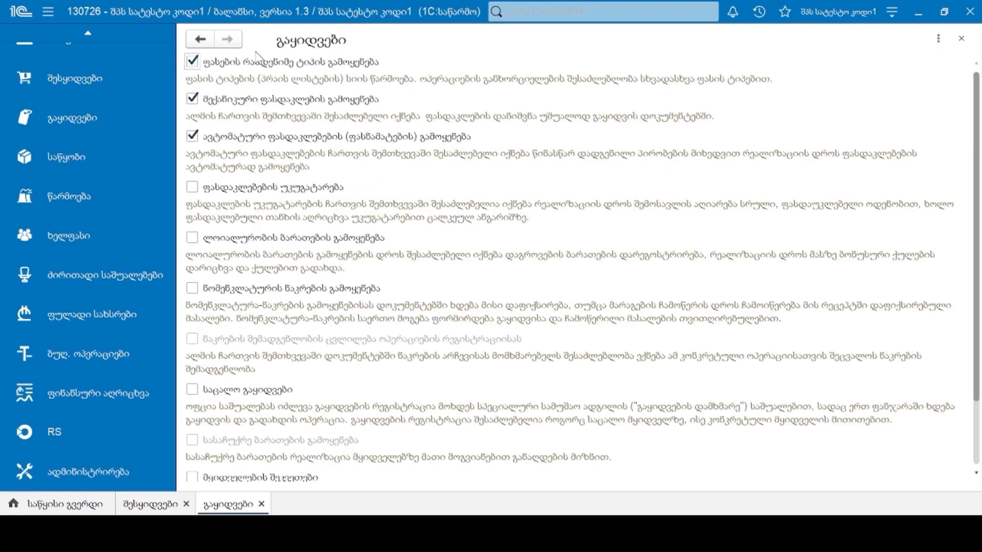
pyautogui.click(131, 504)
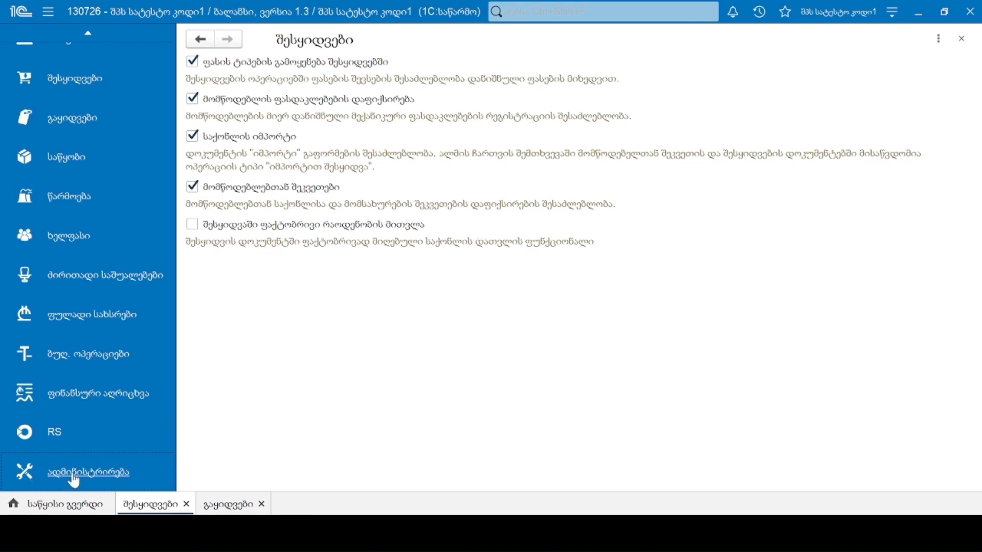
# - Open the inventory (მარაგები) accounting settings and view the available cost valuation methods without changing the choice
pyautogui.click(97, 476)
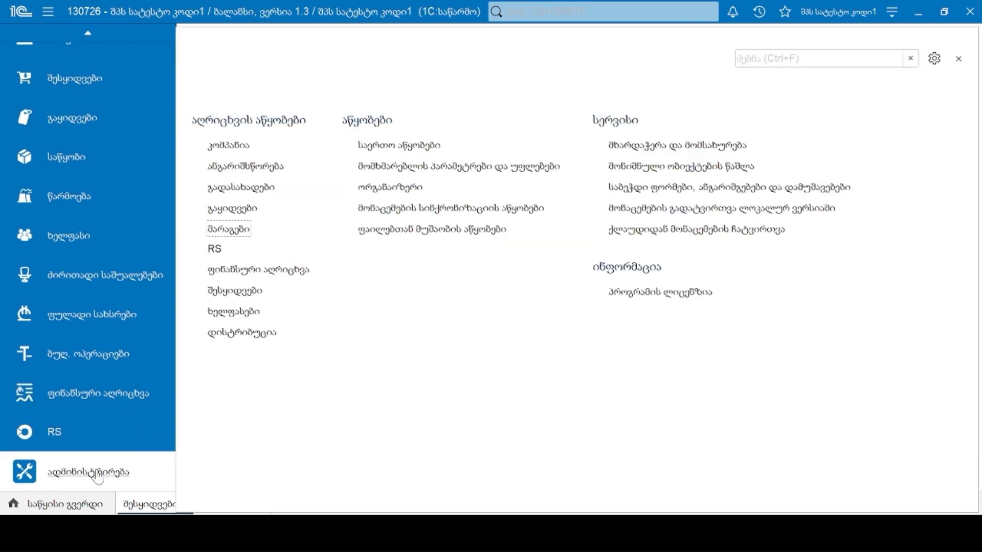
pyautogui.click(230, 229)
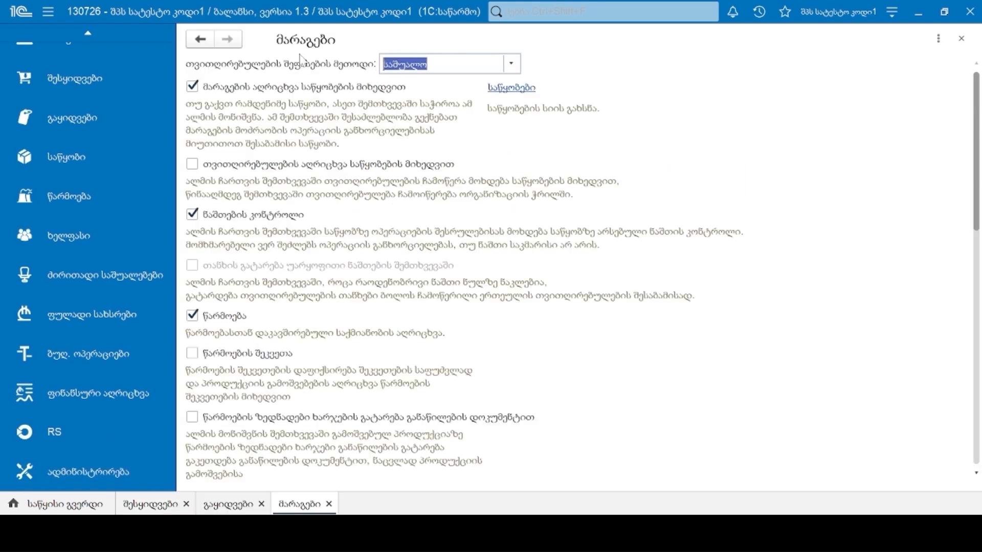
pyautogui.click(511, 64)
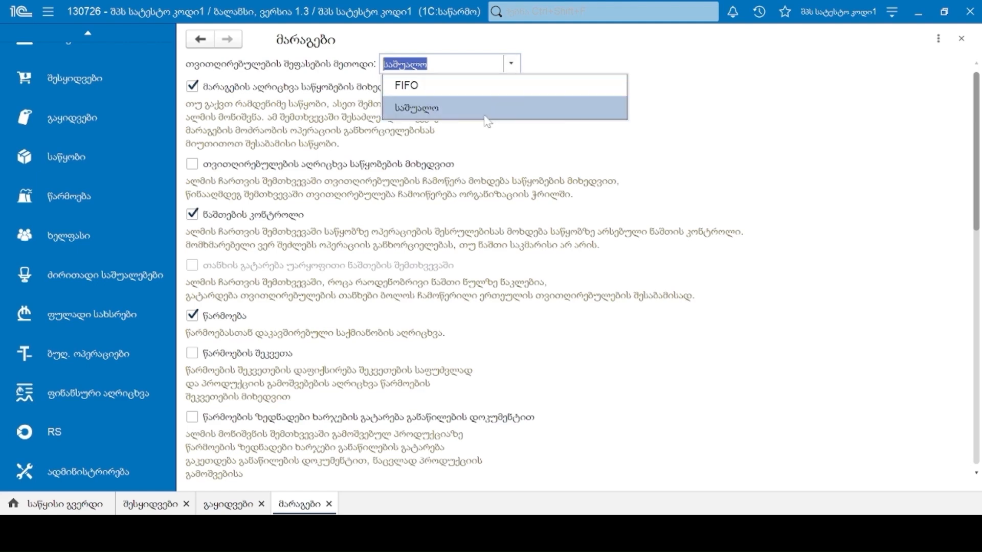
pyautogui.click(567, 162)
# - Try enabling the nomenclature option არ გაკონტროლდეს არტიკულის უნიკალურობა and switch it off again
pyautogui.scroll(-3, 542, 230)
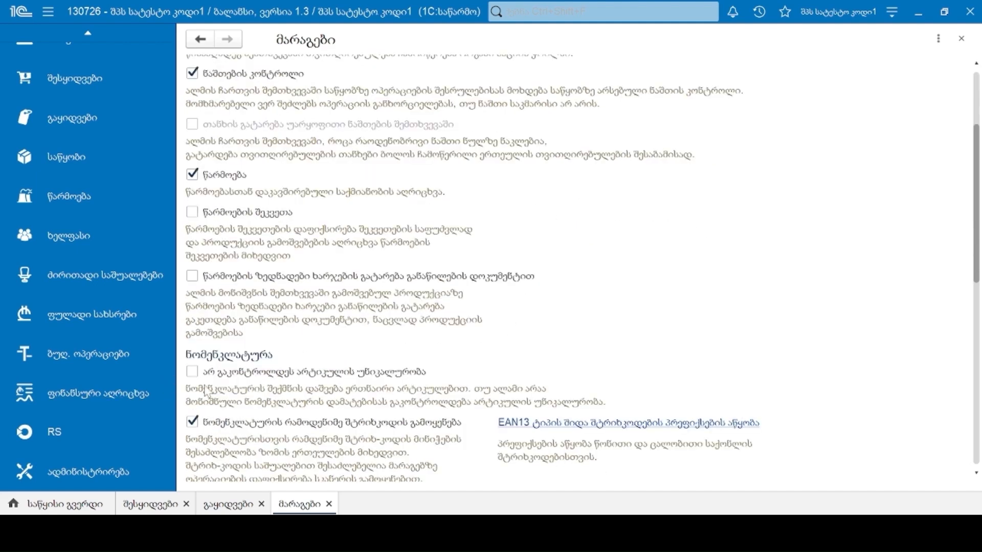
pyautogui.click(371, 378)
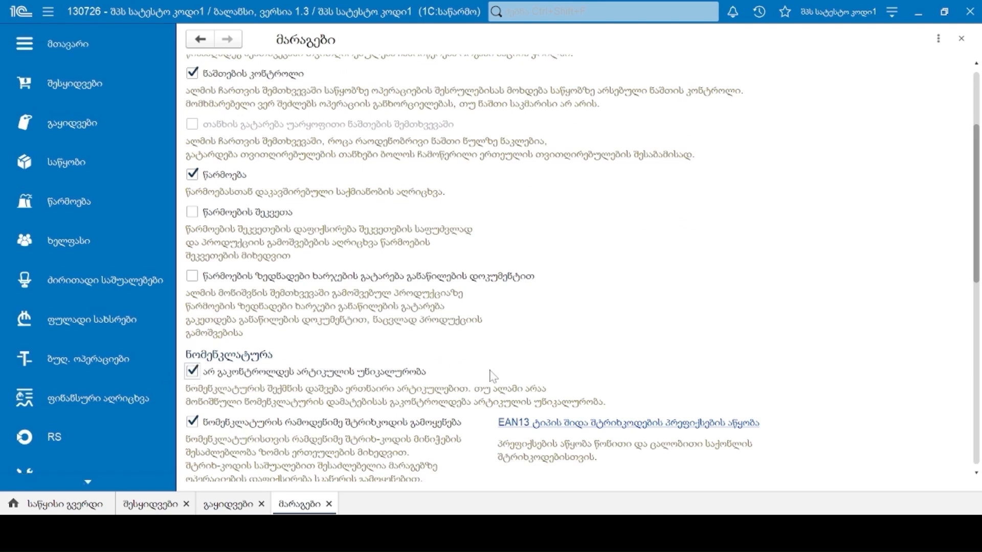
pyautogui.click(347, 370)
# - Examine the EAN13 internal barcode prefix settings, including the barcode type options for range 20, and close them
pyautogui.scroll(-5, 629, 366)
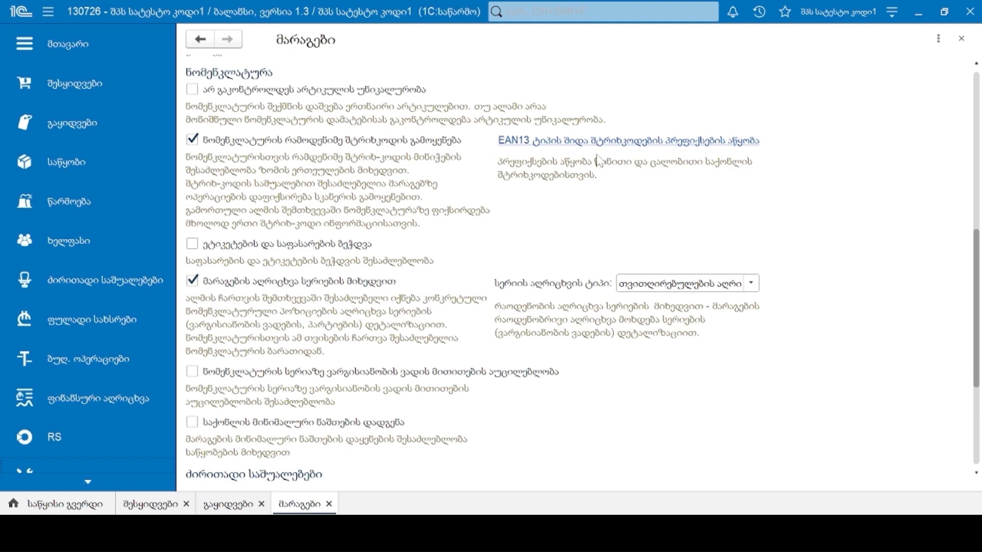
pyautogui.click(658, 149)
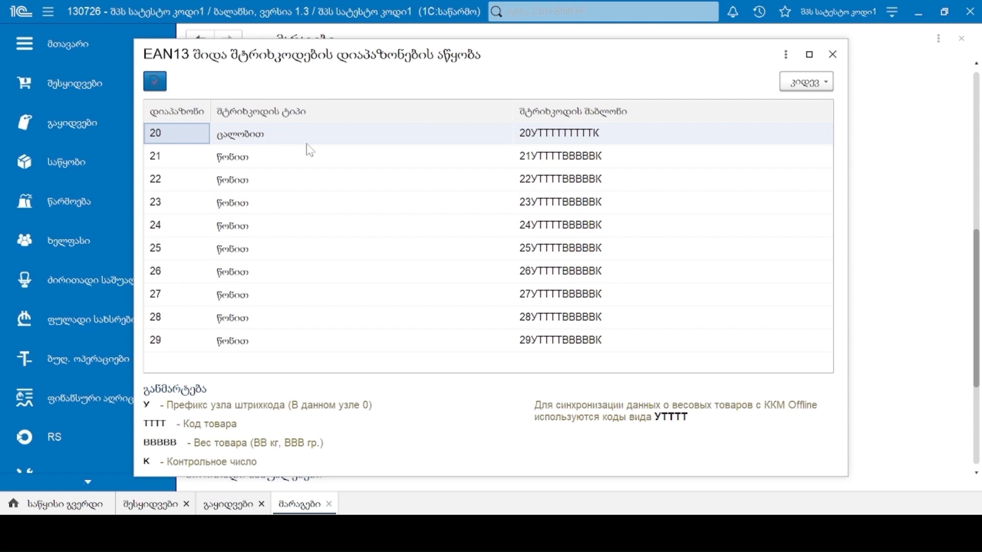
pyautogui.doubleClick(329, 135)
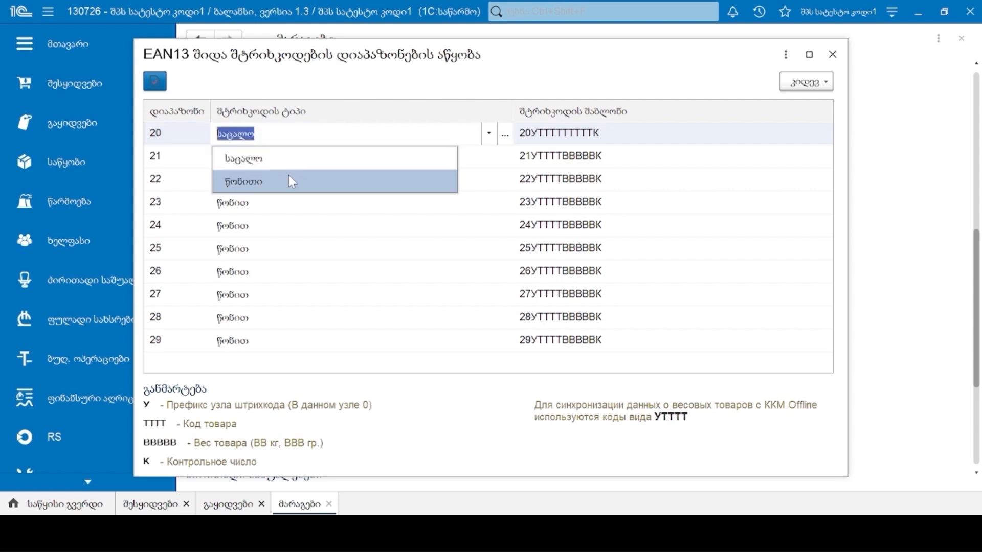
pyautogui.click(497, 78)
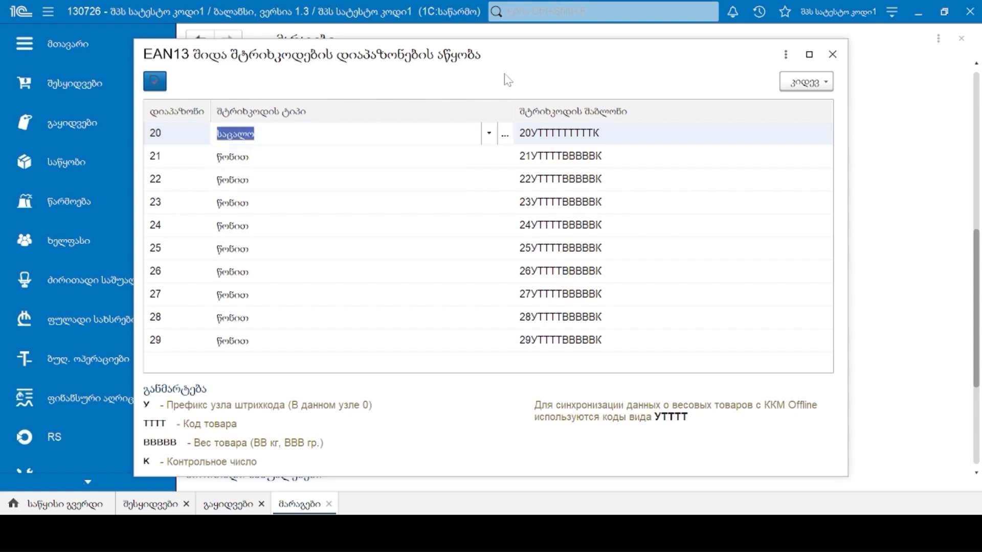
pyautogui.click(832, 54)
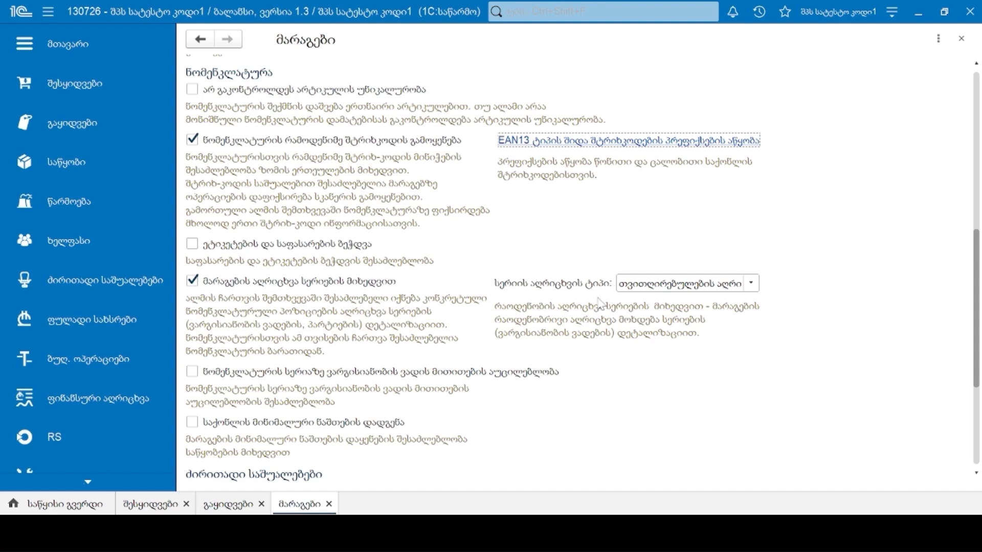
# - Switch the series accounting type to რაოდენობის აღრიცხვა სერიების მიხედვით and back to თვითღირებულების აღრიცხვა სერიების მიხედვით
pyautogui.click(751, 283)
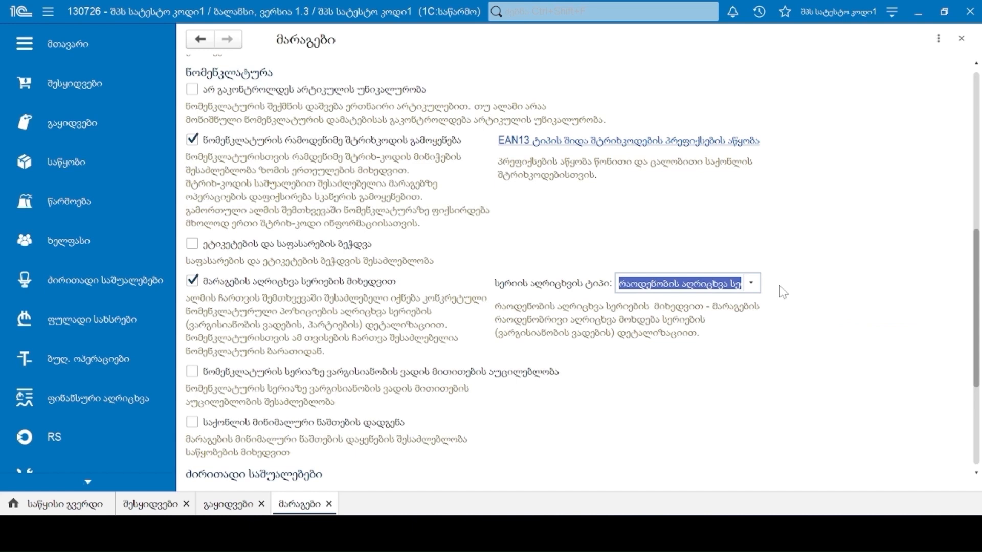
pyautogui.click(751, 282)
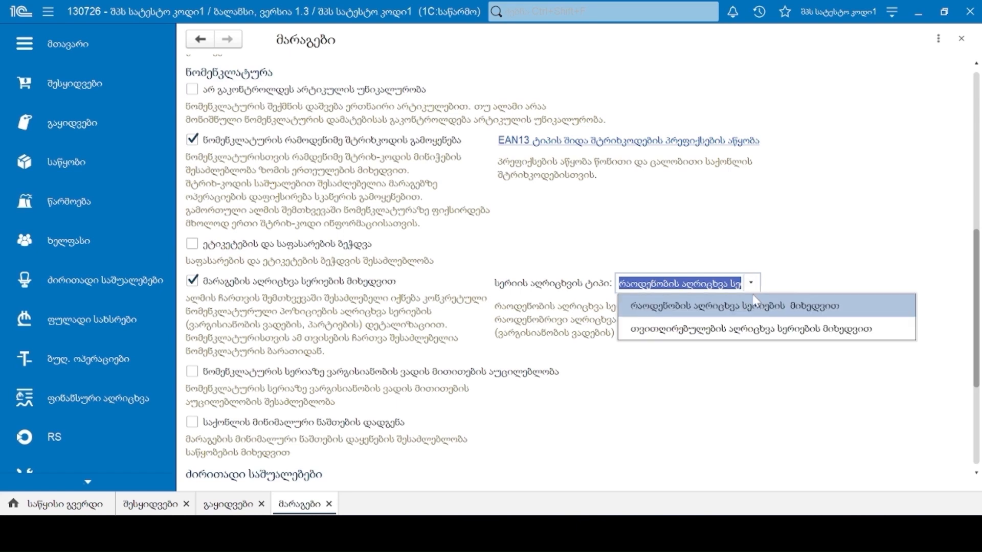
pyautogui.click(747, 323)
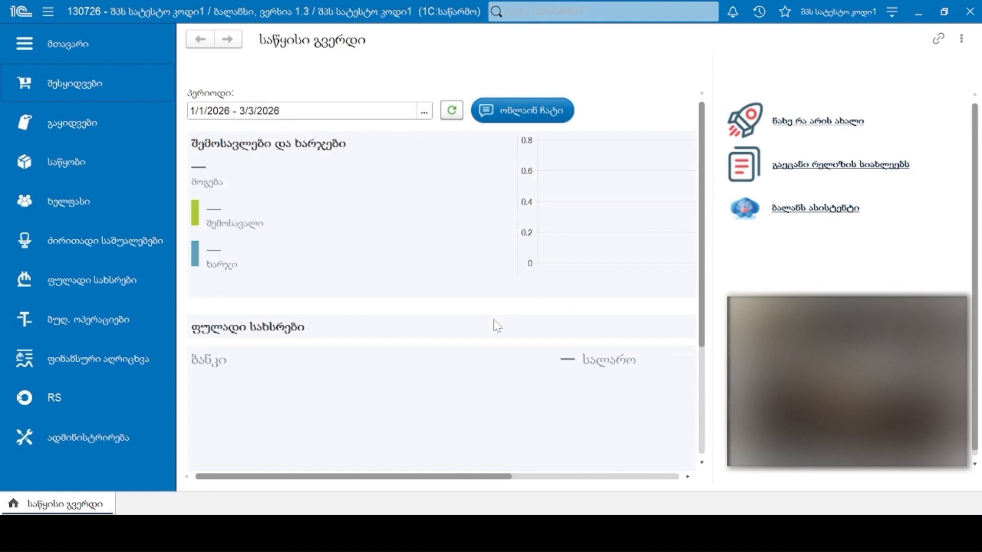
# - Open the nomenclature catalog (ნომენკლატურა) from purchases, then create and save an item group named სატესტო
pyautogui.click(87, 88)
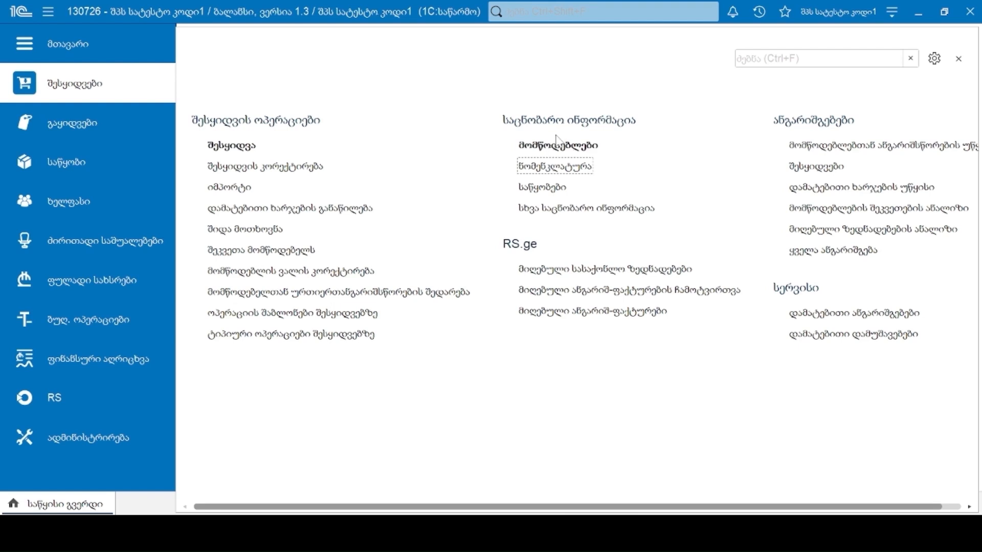
pyautogui.click(557, 167)
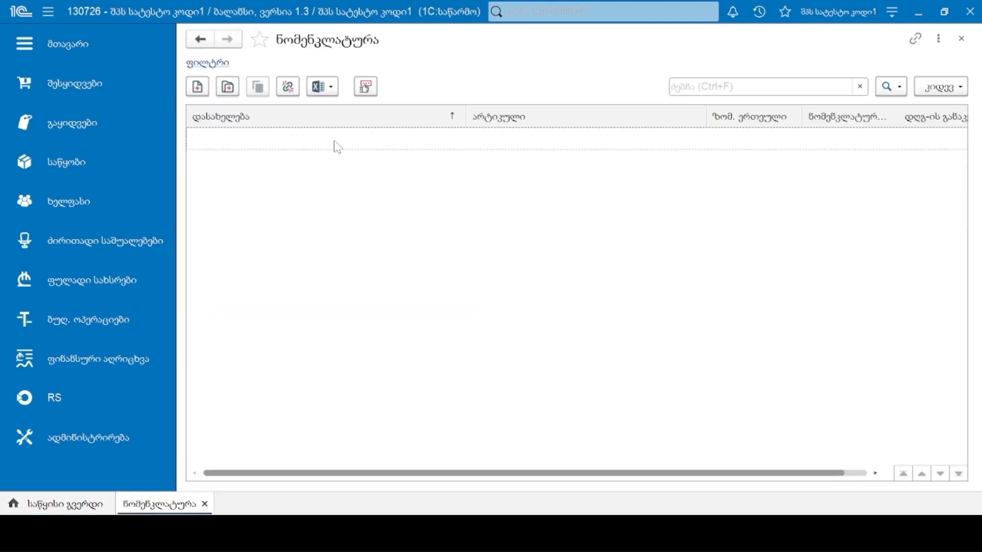
pyautogui.click(228, 87)
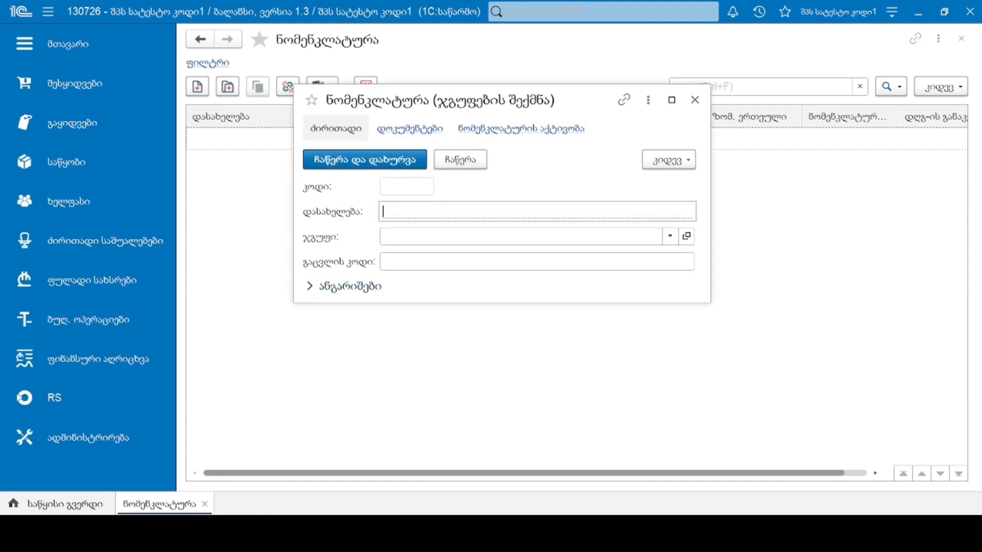
pyautogui.write('სატესტო')
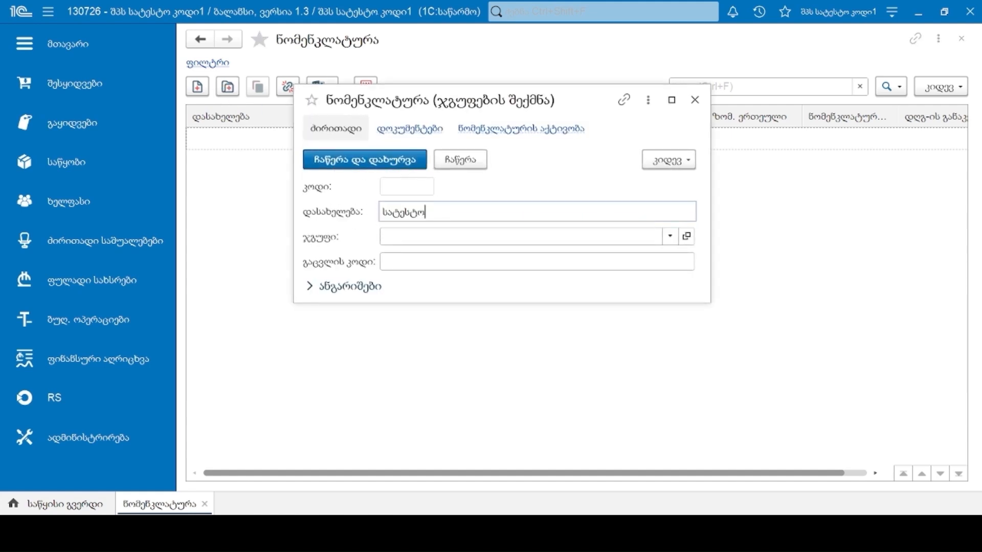
pyautogui.click(357, 288)
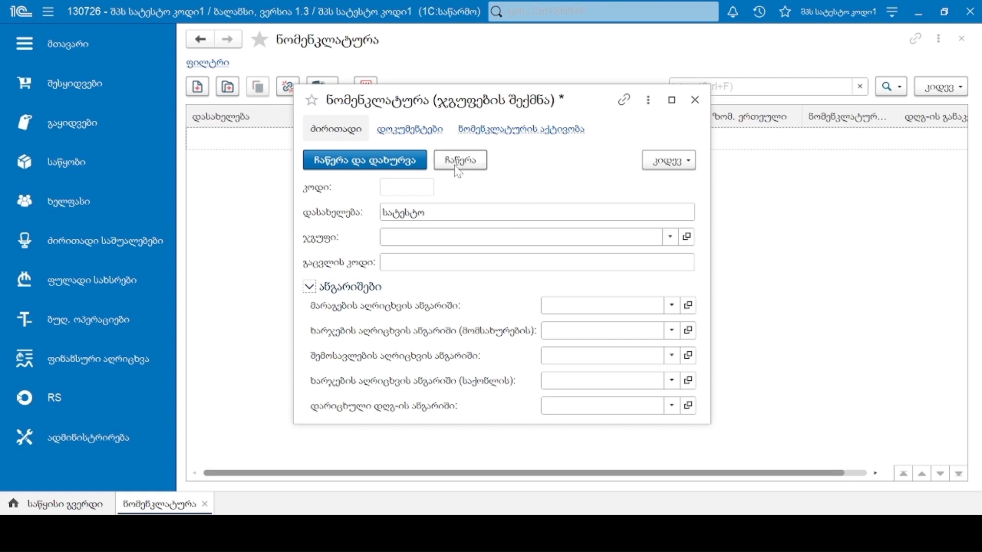
pyautogui.click(386, 161)
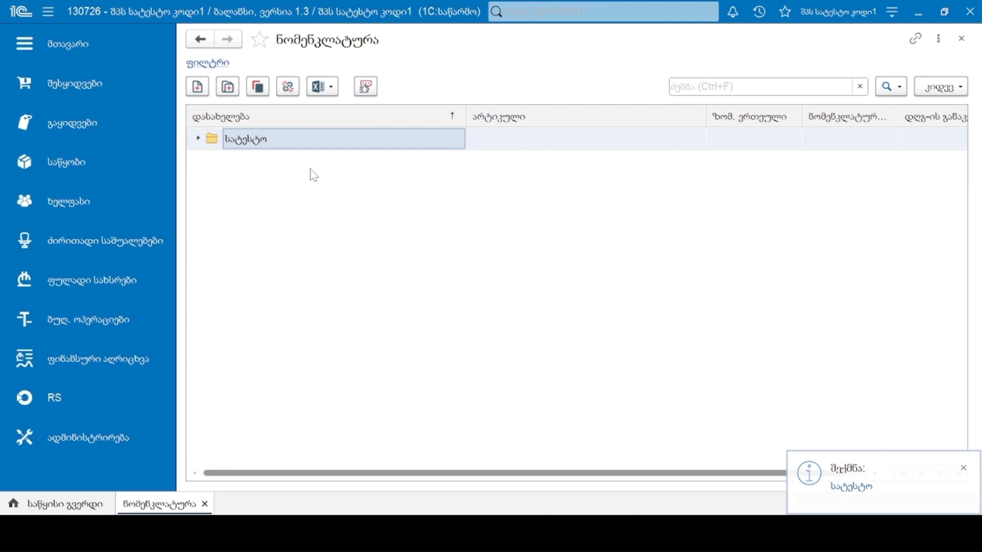
# - Start a new goods (საქონელი) item named წიწაკა with the full name წიწაკა 1
pyautogui.click(198, 87)
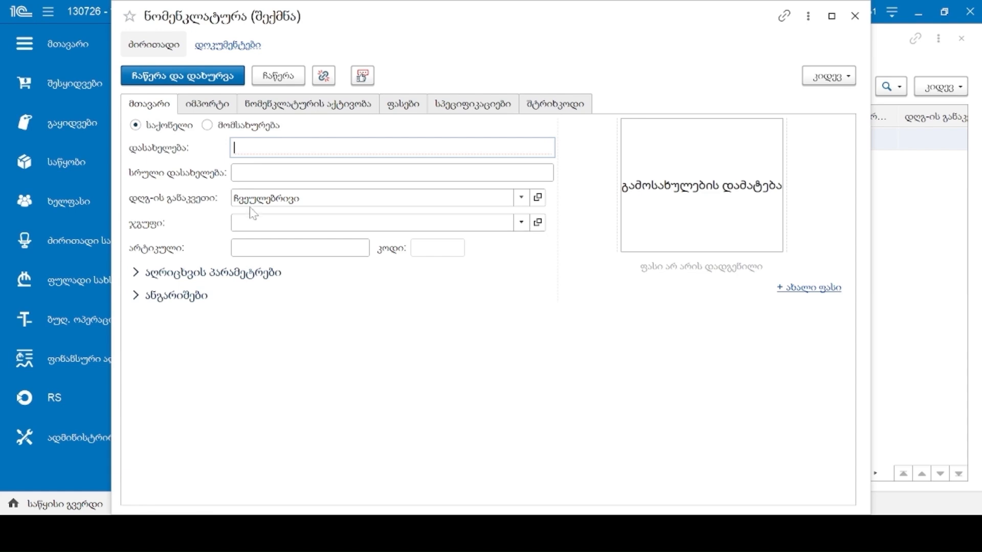
pyautogui.click(230, 273)
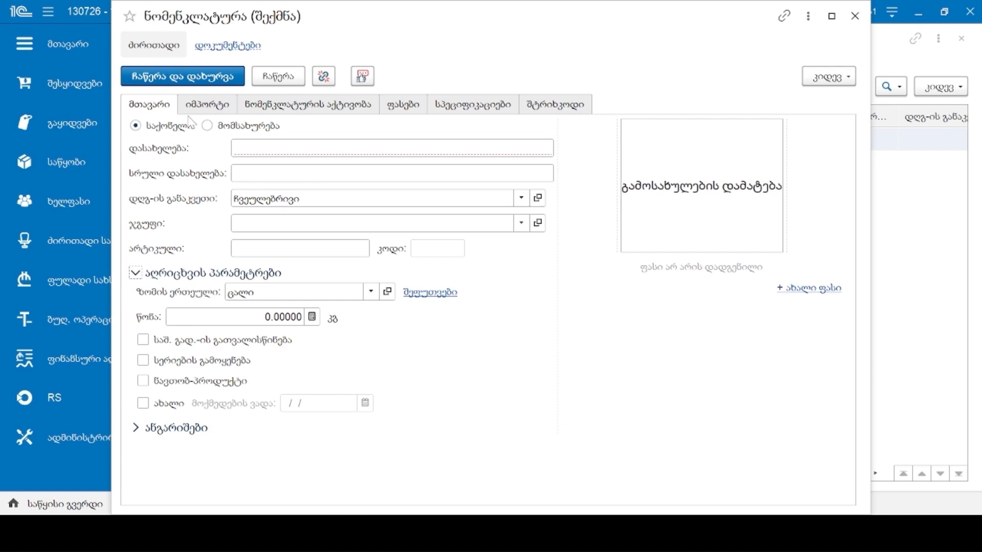
pyautogui.click(207, 126)
pyautogui.click(136, 126)
pyautogui.click(392, 146)
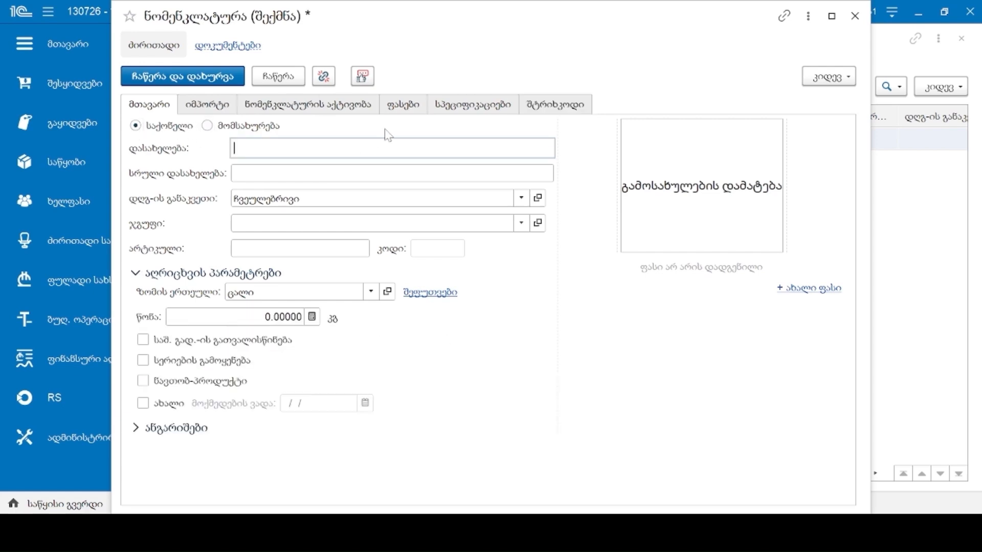
pyautogui.write('წიწაკა')
pyautogui.press('Tab')
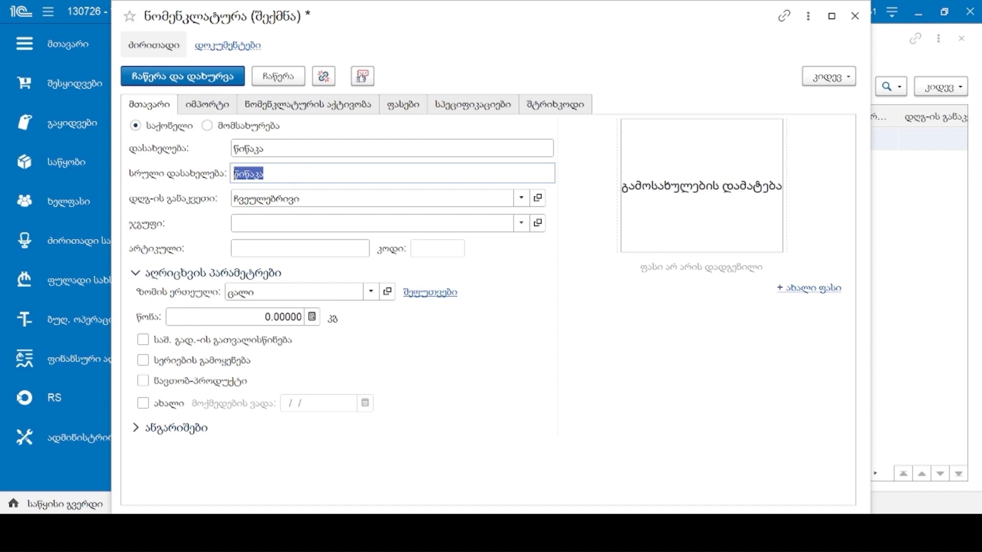
pyautogui.click(265, 174)
# - View the list of available VAT rates for the new item and close it without choosing another
pyautogui.click(310, 203)
pyautogui.click(283, 307)
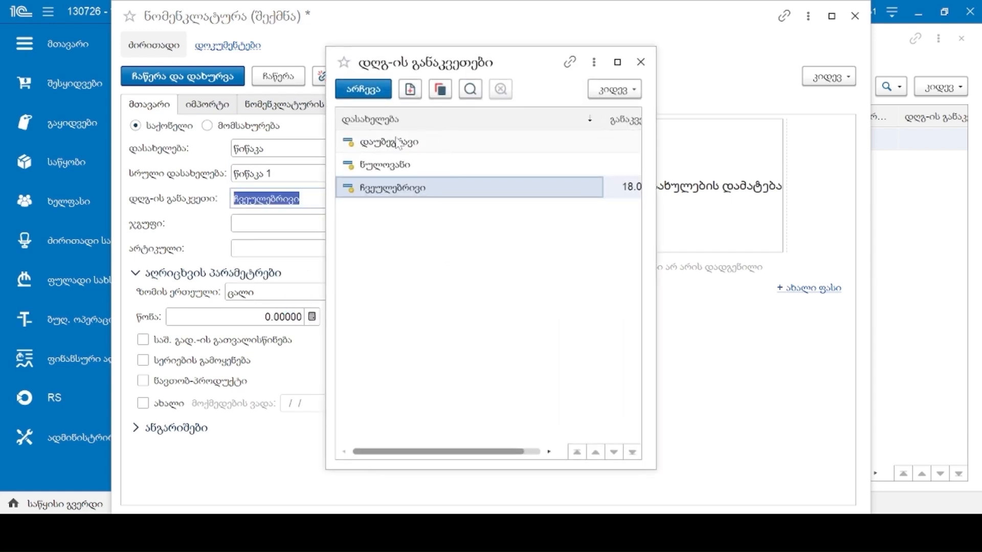
pyautogui.click(639, 61)
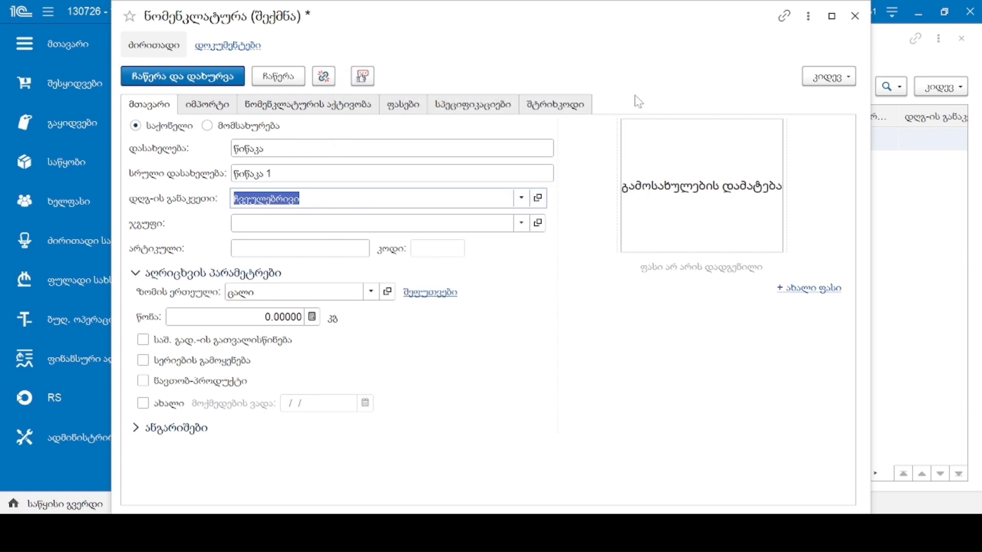
# - Assign the item to the group სატესტო, decline refilling its accounts, and save the item
pyautogui.click(327, 224)
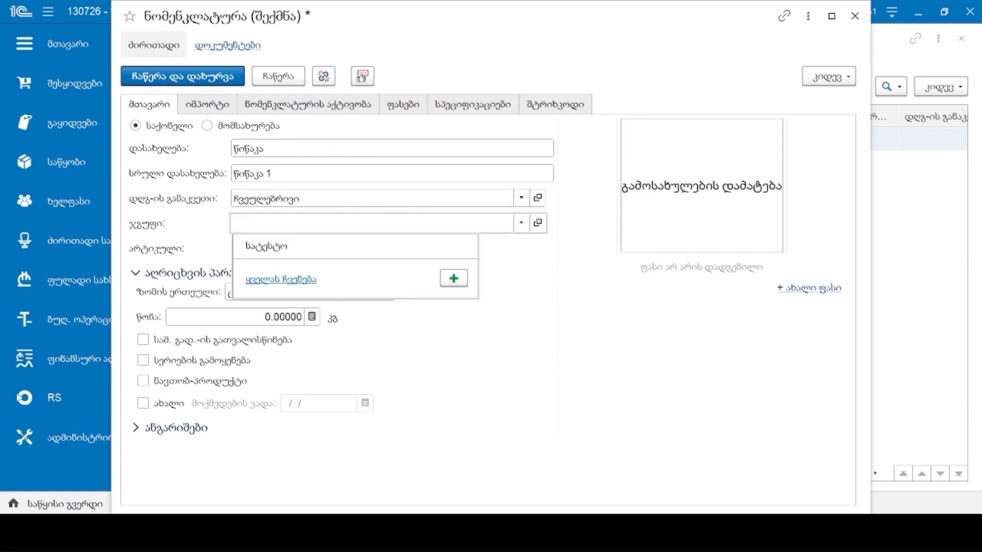
pyautogui.click(283, 246)
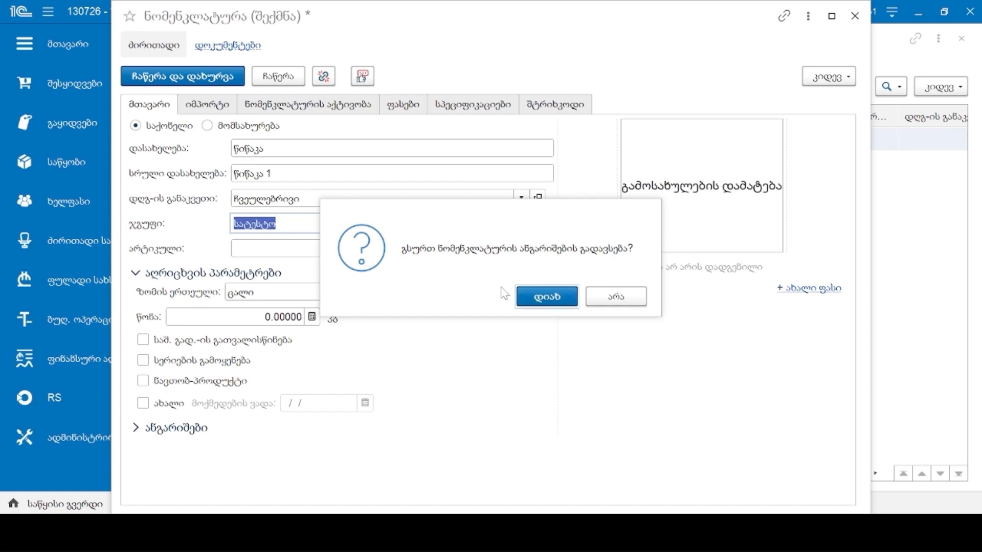
pyautogui.click(611, 306)
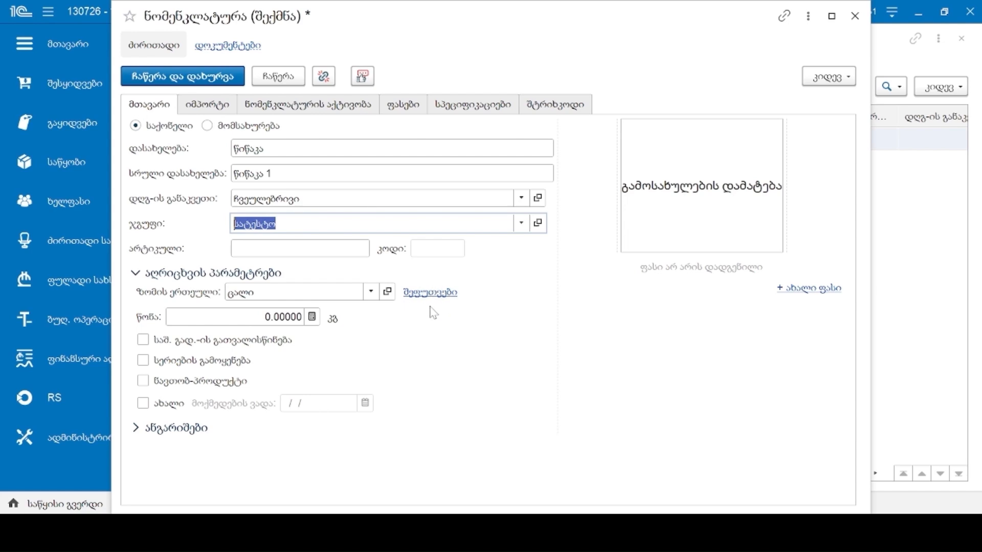
pyautogui.click(276, 78)
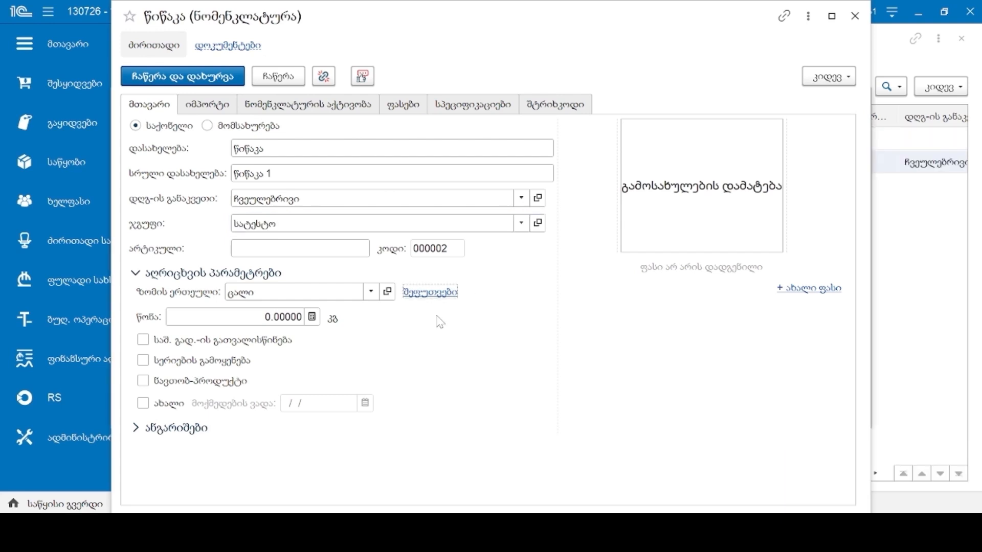
# - Create a packaging (შეფუთვა) named ყუთი for the item, with unit ცალი and coefficient 5, and save it
pyautogui.click(430, 293)
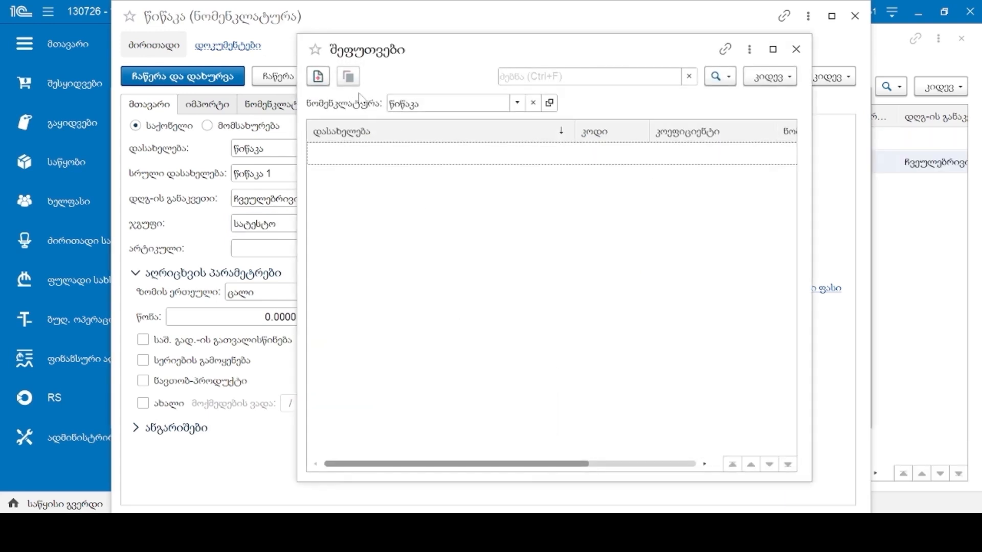
pyautogui.click(317, 76)
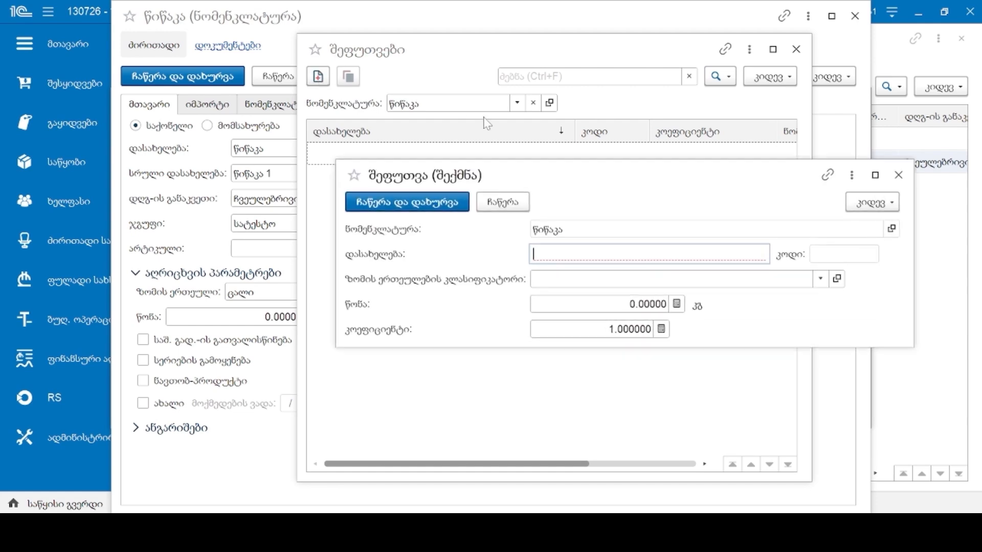
pyautogui.write('ყუთი')
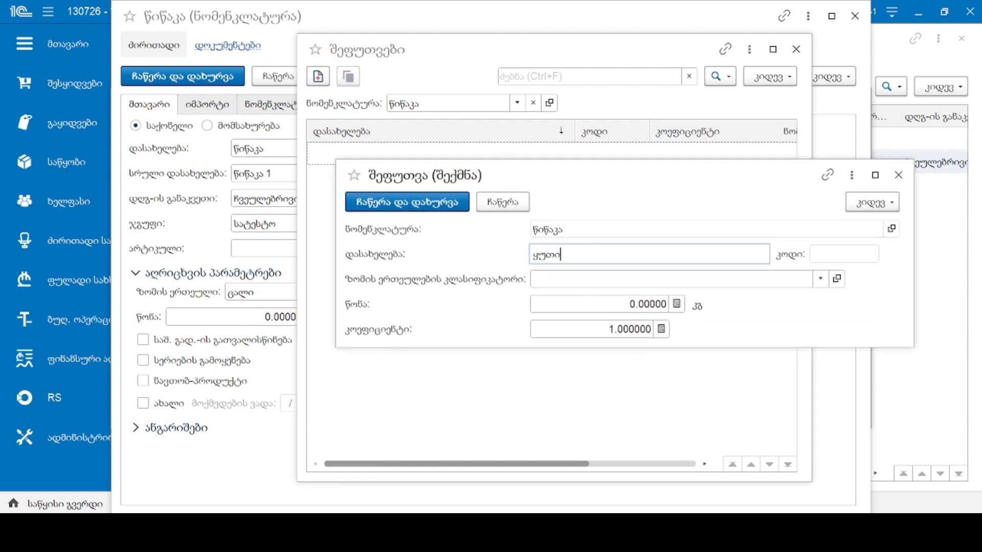
pyautogui.click(568, 279)
pyautogui.click(573, 305)
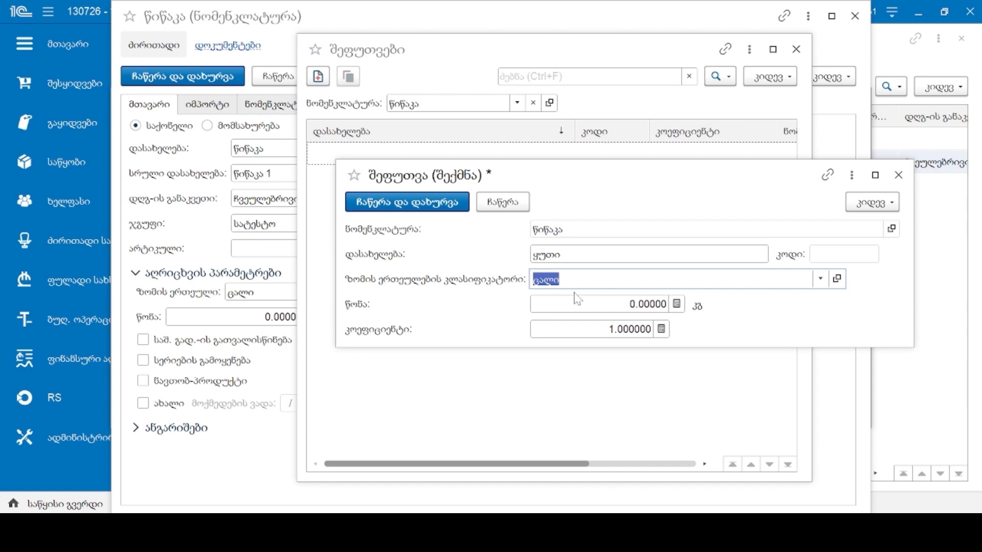
pyautogui.click(593, 328)
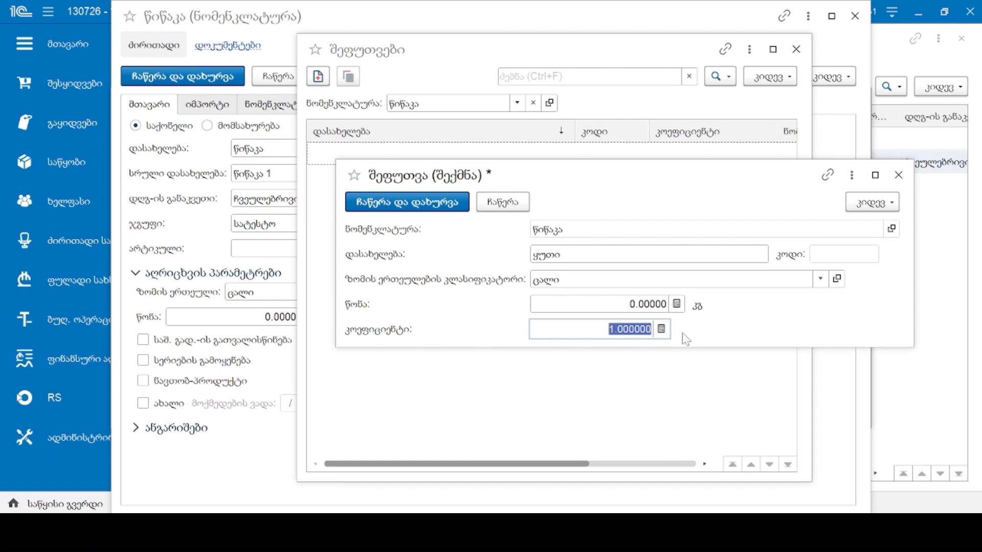
pyautogui.write('5')
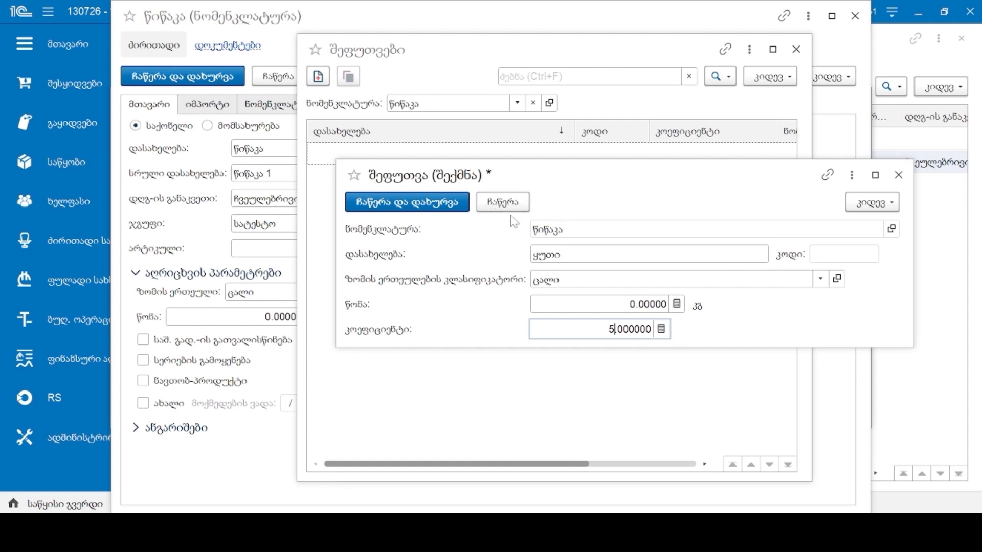
pyautogui.click(431, 207)
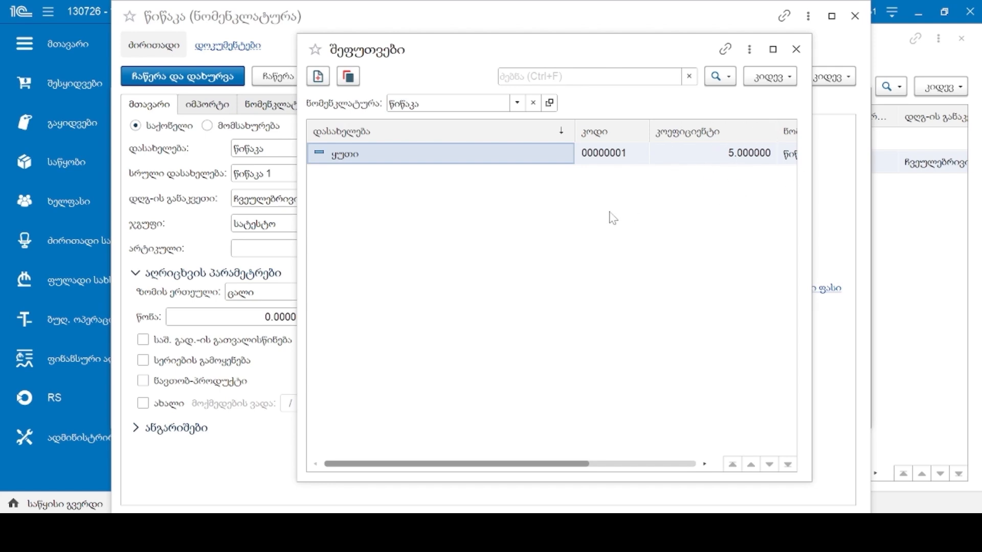
pyautogui.click(796, 49)
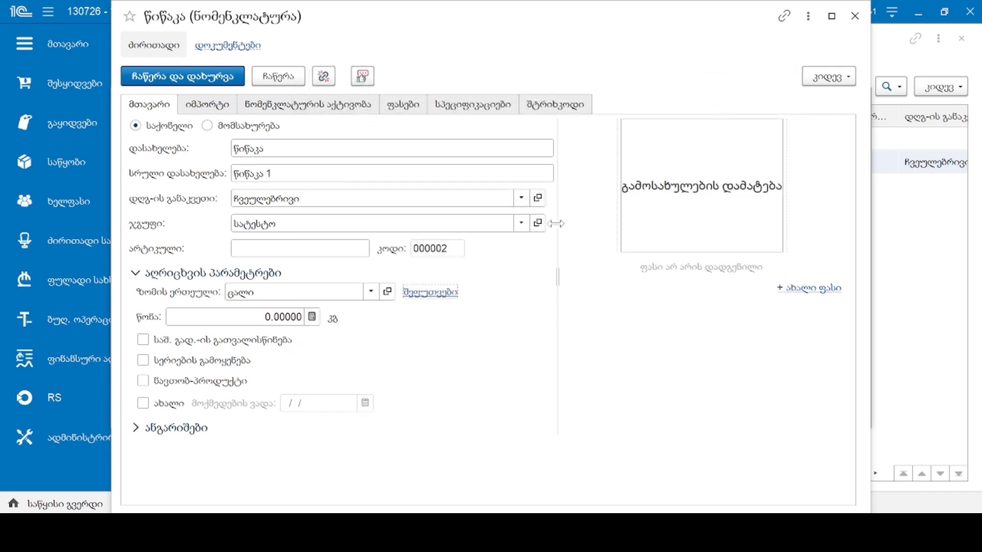
# - Set the item's inventory accounting account (მარაგების აღრიცხვის ანგარიში) to 1620 and save the item
pyautogui.click(169, 429)
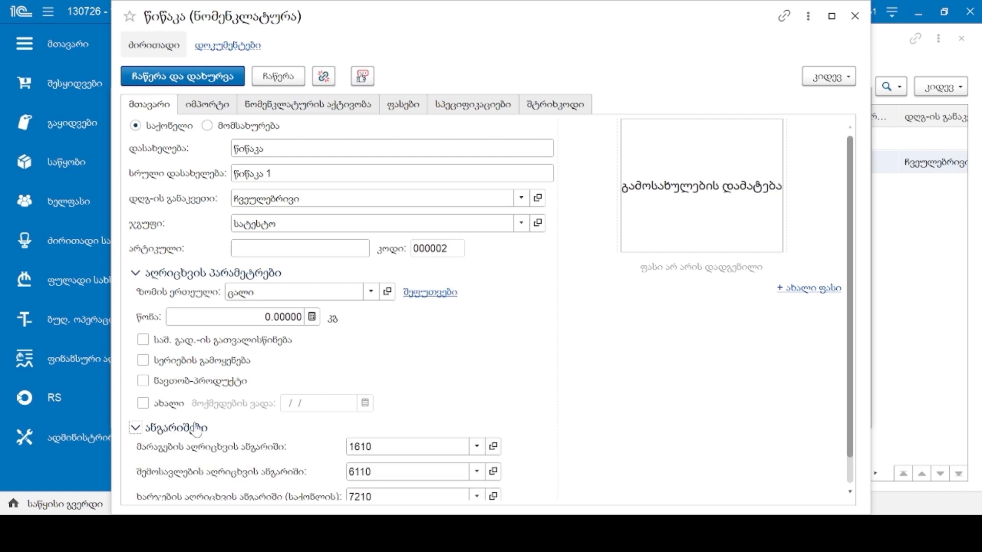
pyautogui.scroll(-1, 268, 423)
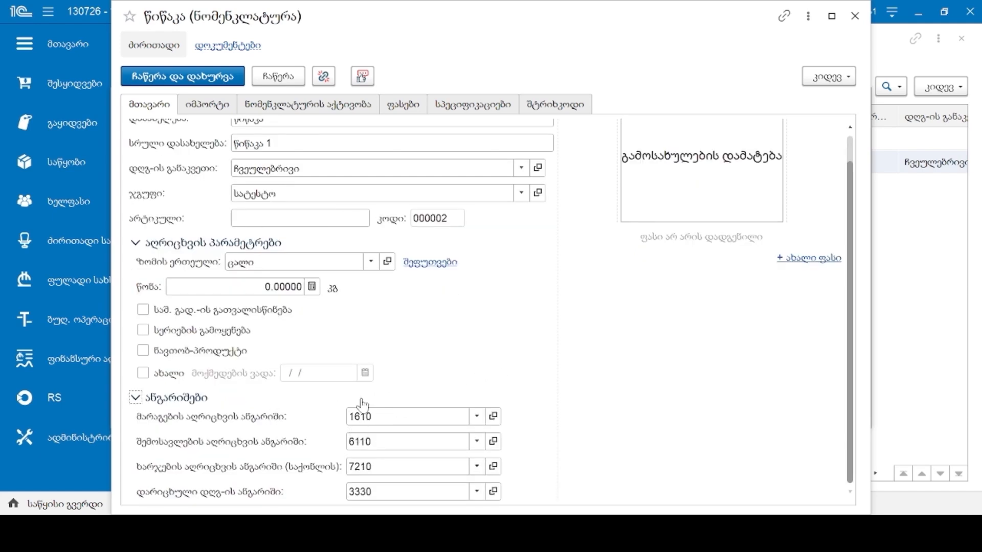
pyautogui.click(378, 417)
pyautogui.write('162')
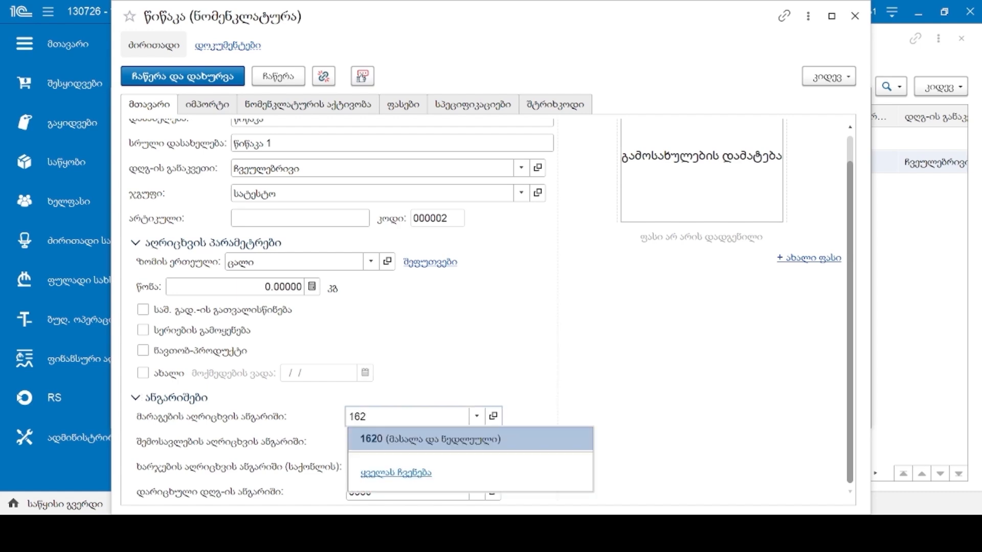
pyautogui.click(385, 439)
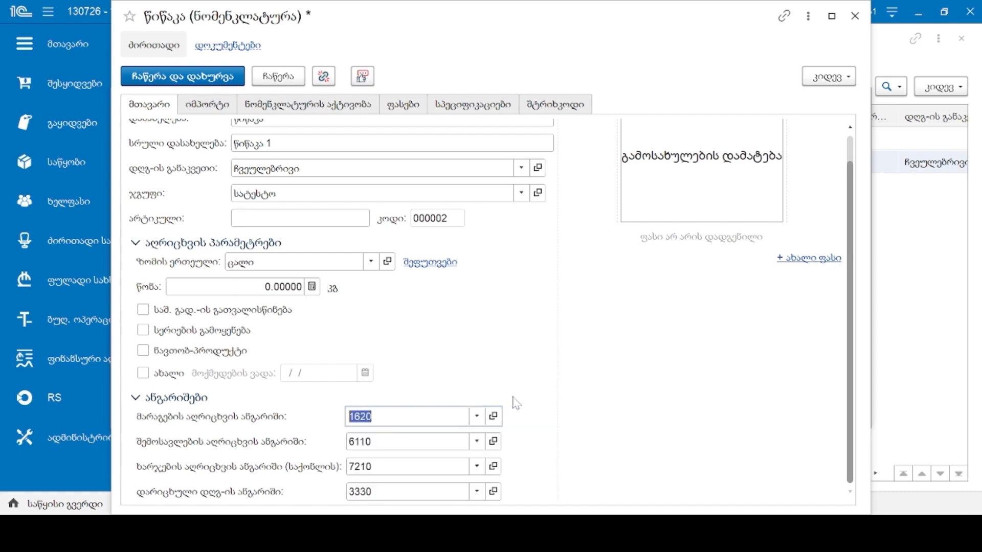
pyautogui.hotkey('ctrl', 's')
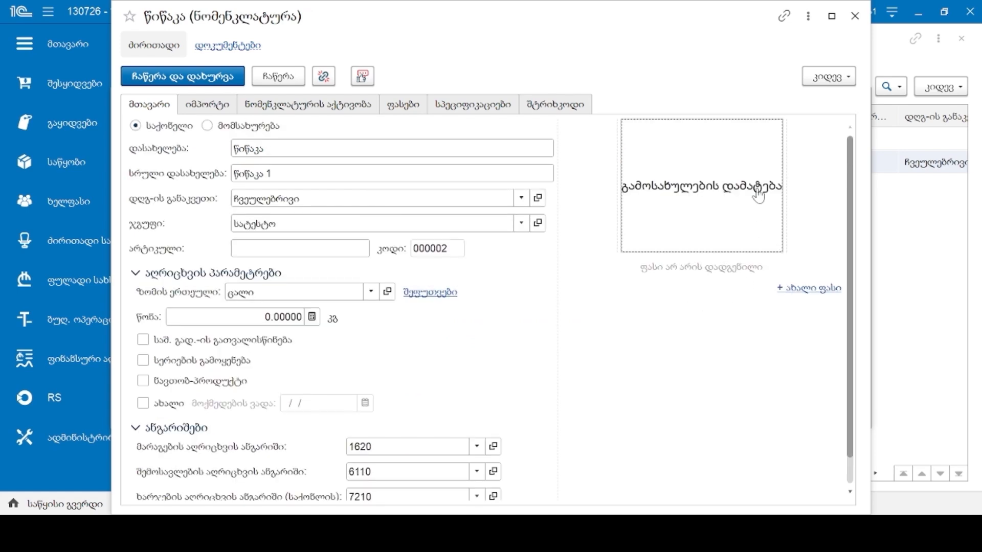
# - Add the picture R.jpg from Saved Pictures as the item's image
pyautogui.click(711, 223)
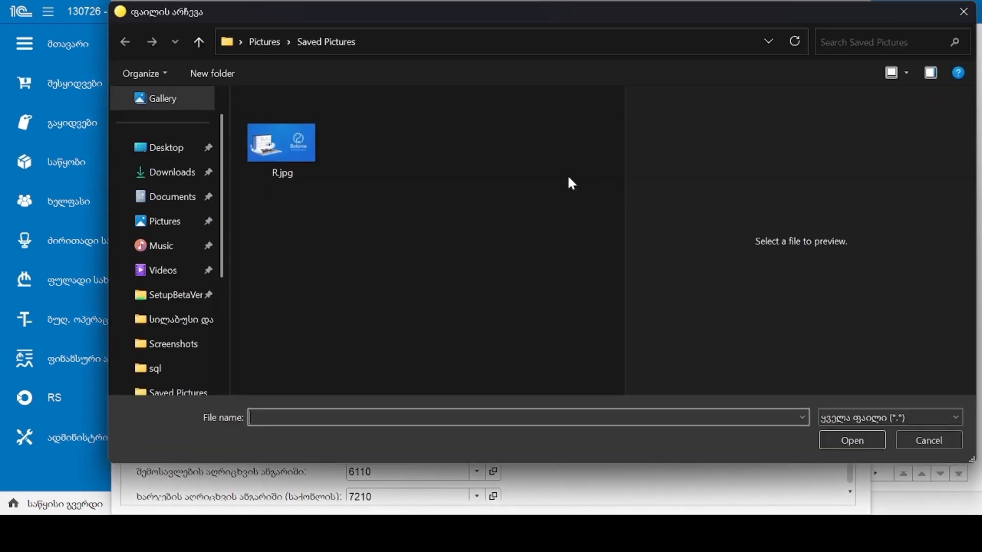
pyautogui.click(287, 133)
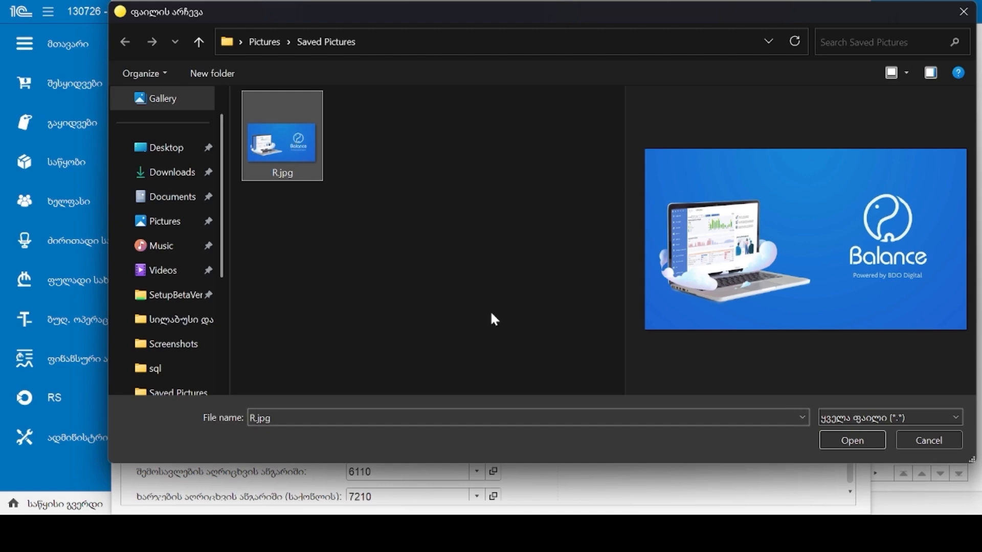
pyautogui.click(832, 447)
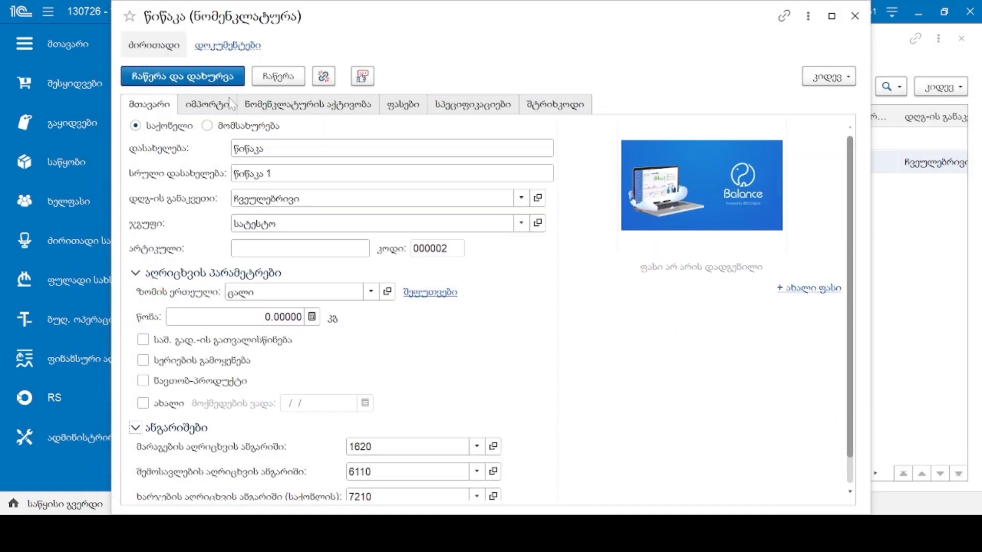
# - Examine the item's import settings, including the list of import rates and the capacity per transport, without choosing a rate
pyautogui.click(211, 108)
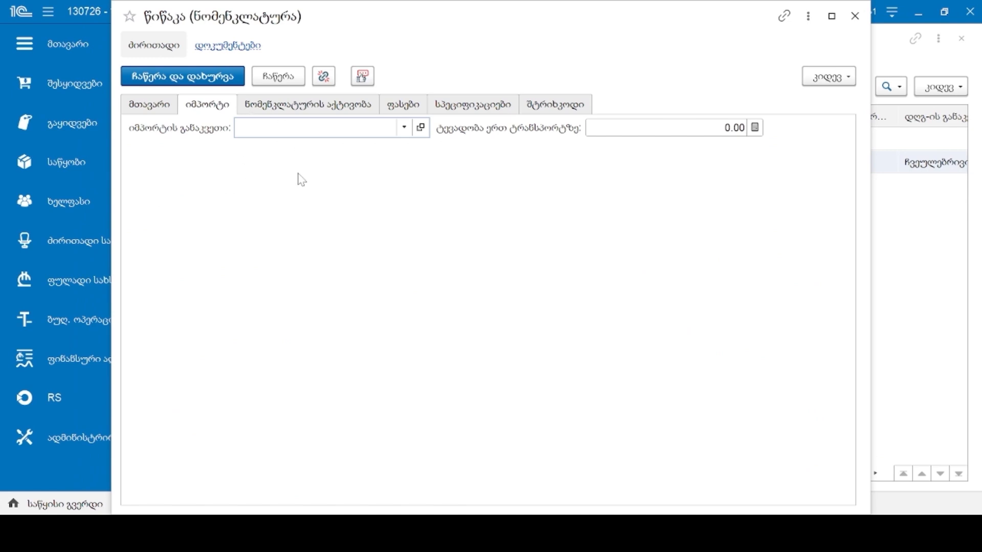
pyautogui.click(404, 127)
pyautogui.click(296, 235)
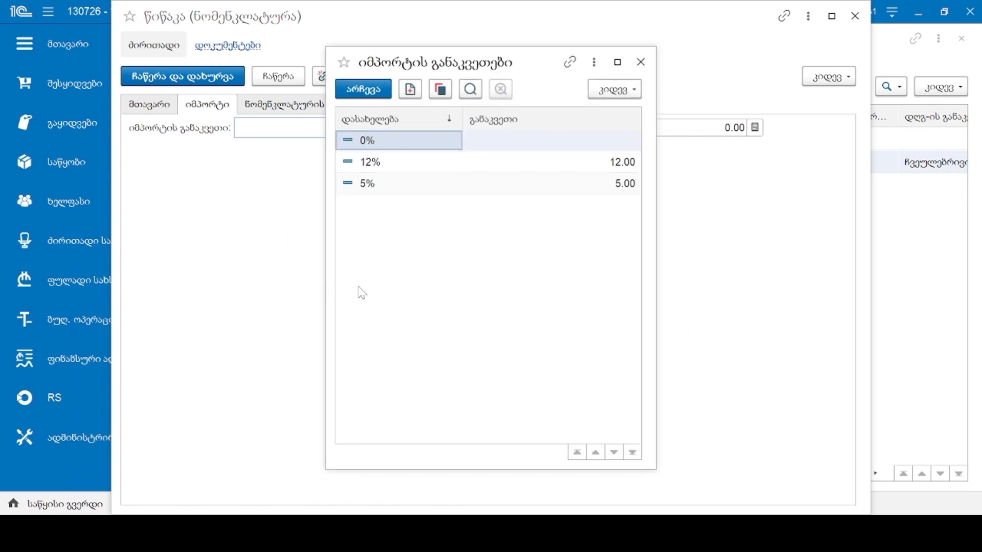
pyautogui.click(641, 62)
pyautogui.click(622, 128)
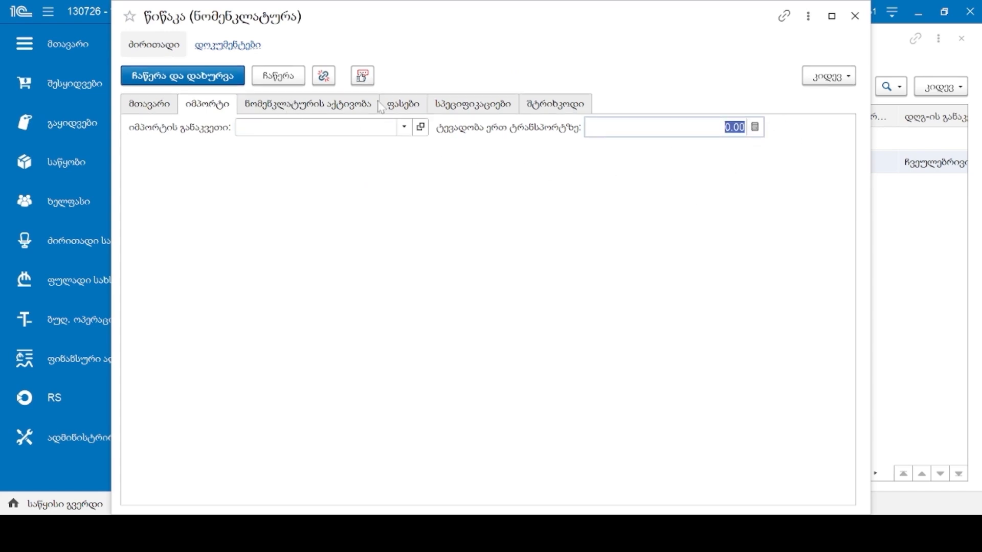
# - Look through the item's activity, prices (ფასები) and specifications (სპეციფიკაციები)
pyautogui.click(331, 105)
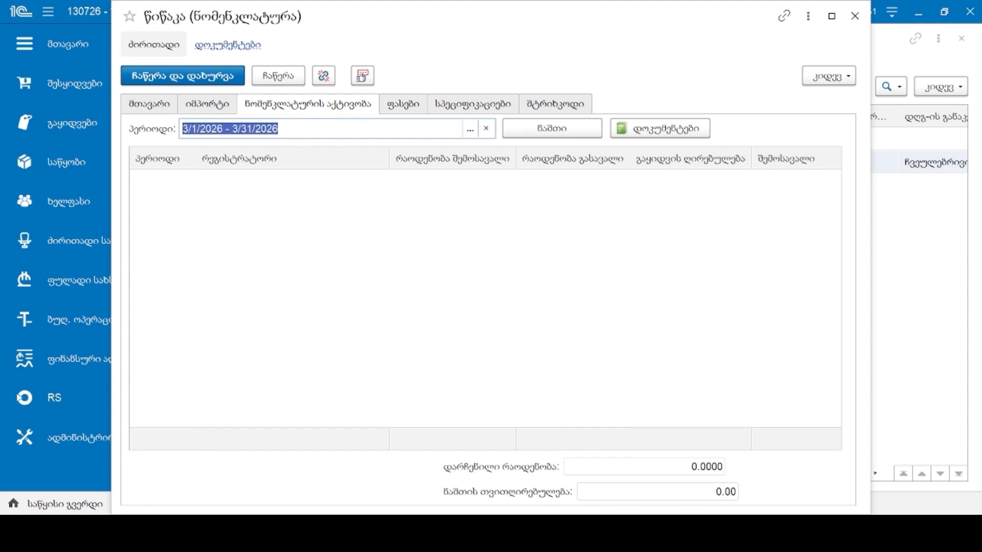
pyautogui.click(407, 105)
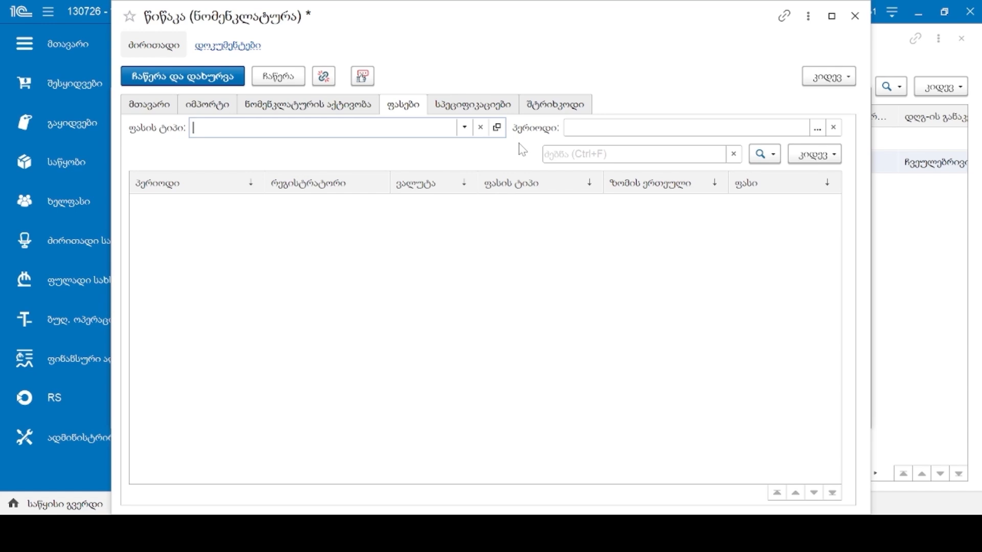
pyautogui.click(473, 107)
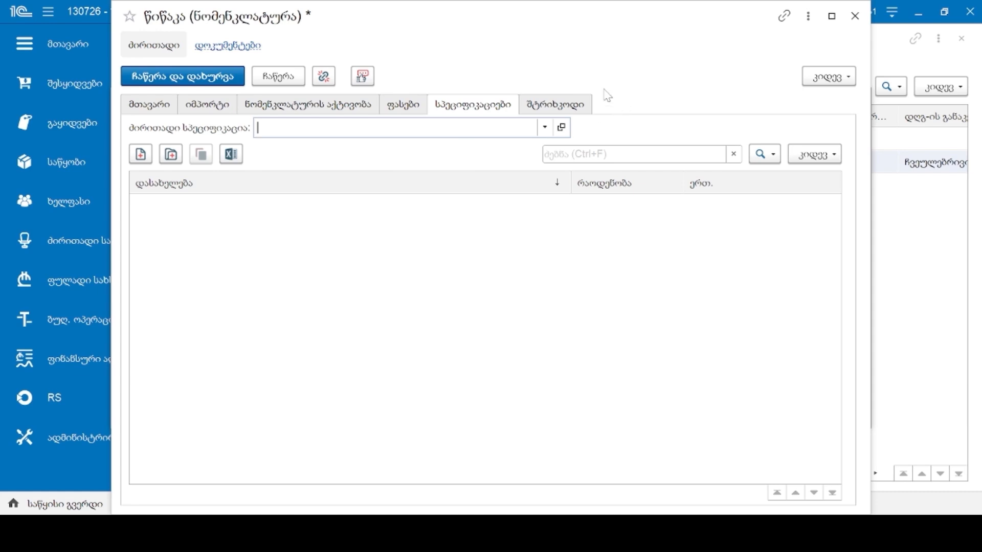
# - Generate and save a new barcode (შტრიხკოდი) for the item in unit ცალი, then save and close the item and its catalog
pyautogui.click(552, 109)
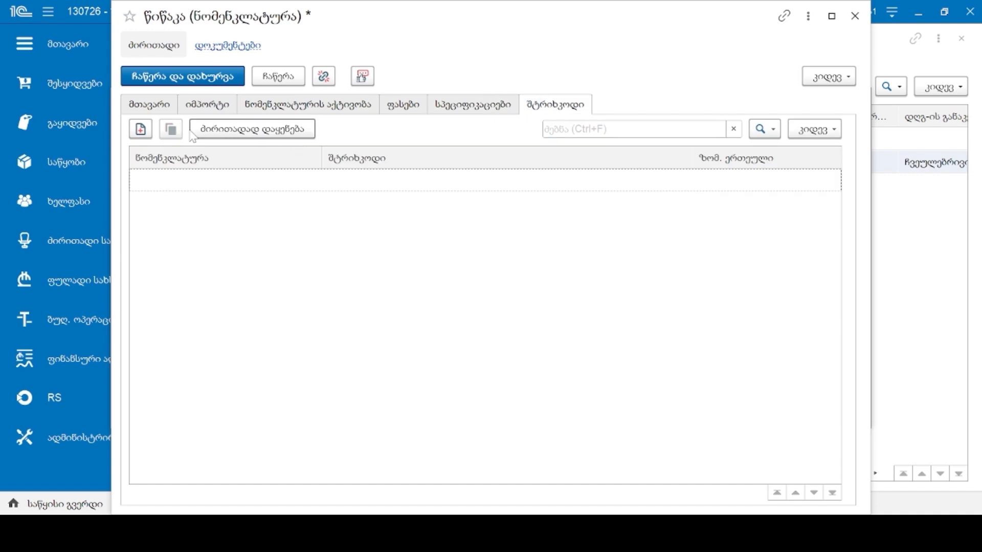
pyautogui.click(142, 130)
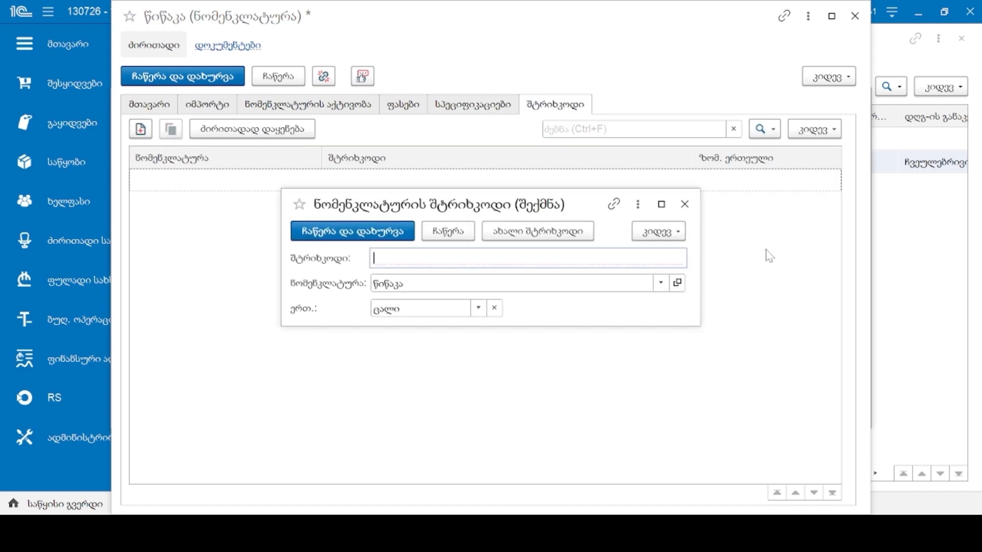
pyautogui.click(529, 235)
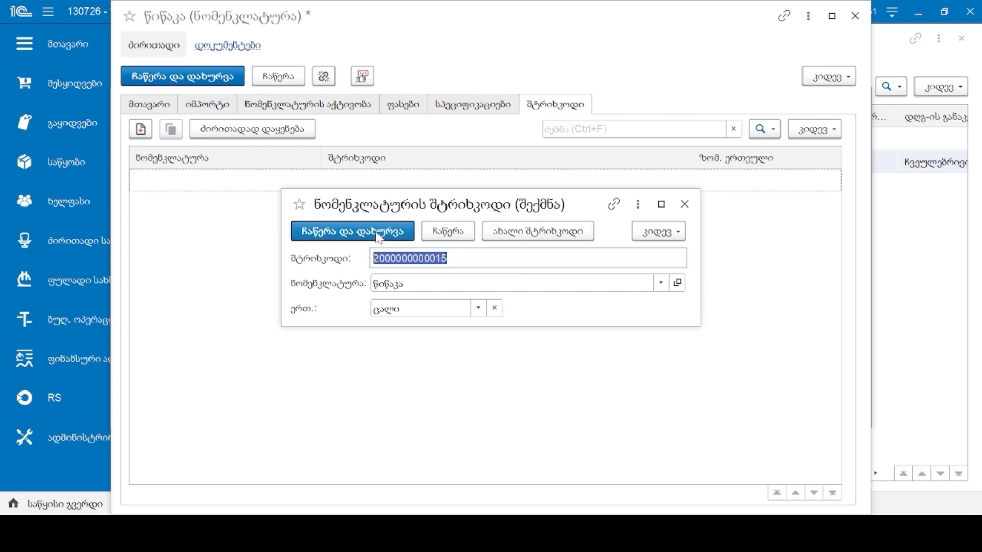
pyautogui.click(406, 242)
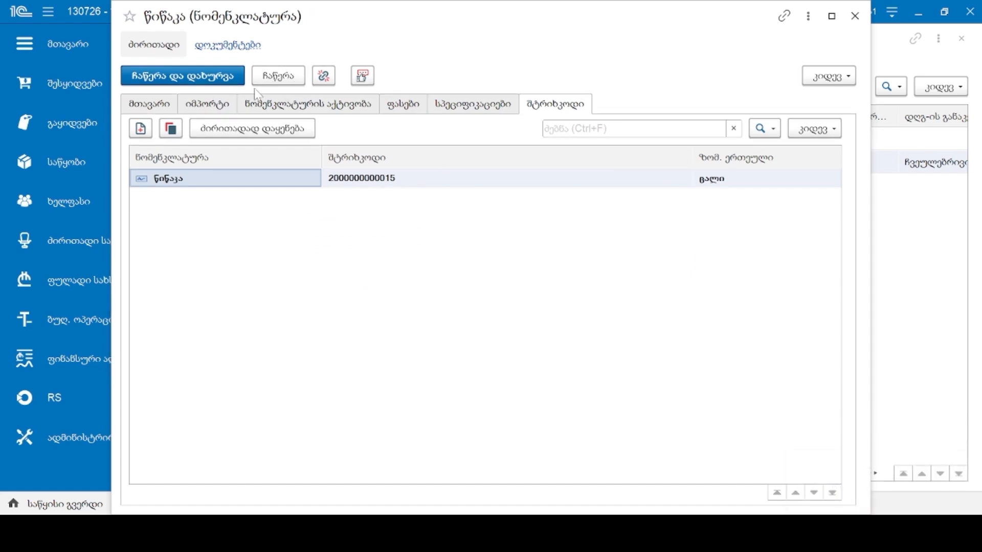
pyautogui.click(193, 77)
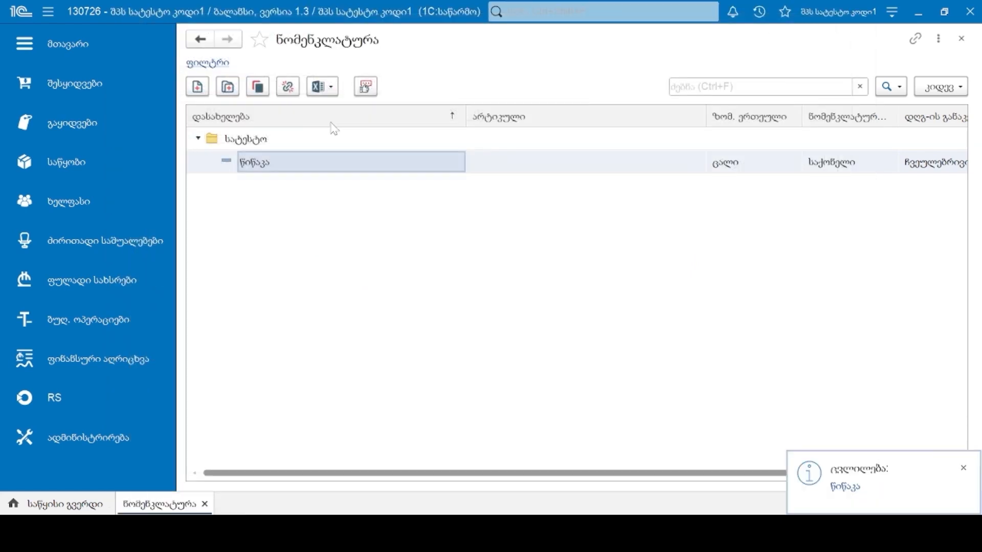
pyautogui.press('Escape')
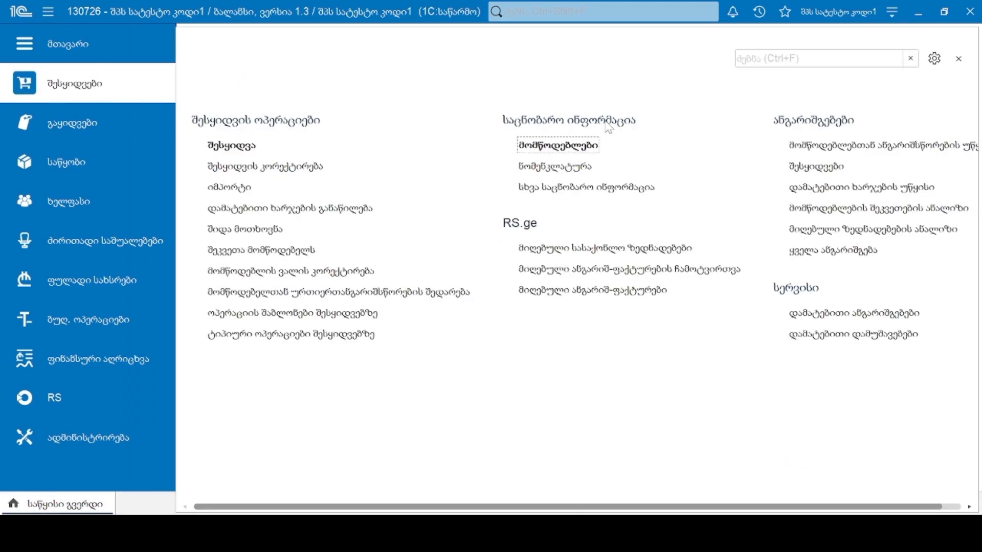
# - Start a new supplier in the purchases supplier list (მომწოდებლები), enter its identification number and retrieve its details by that number
pyautogui.click(558, 148)
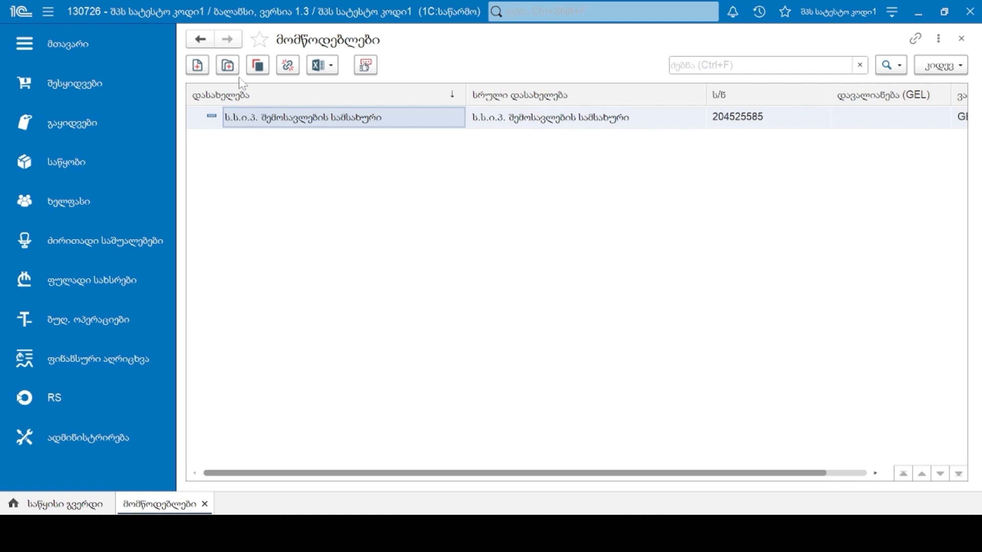
pyautogui.click(196, 65)
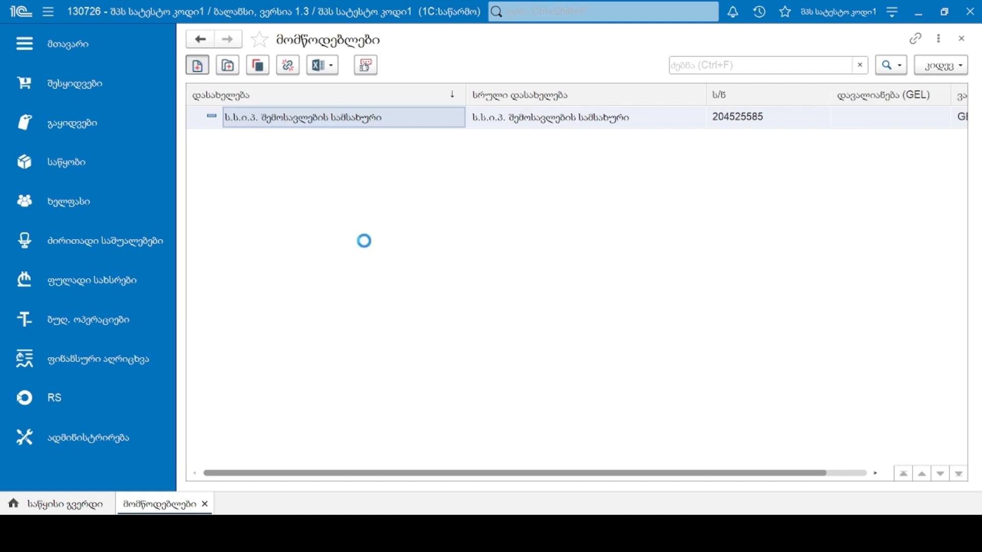
pyautogui.click(613, 189)
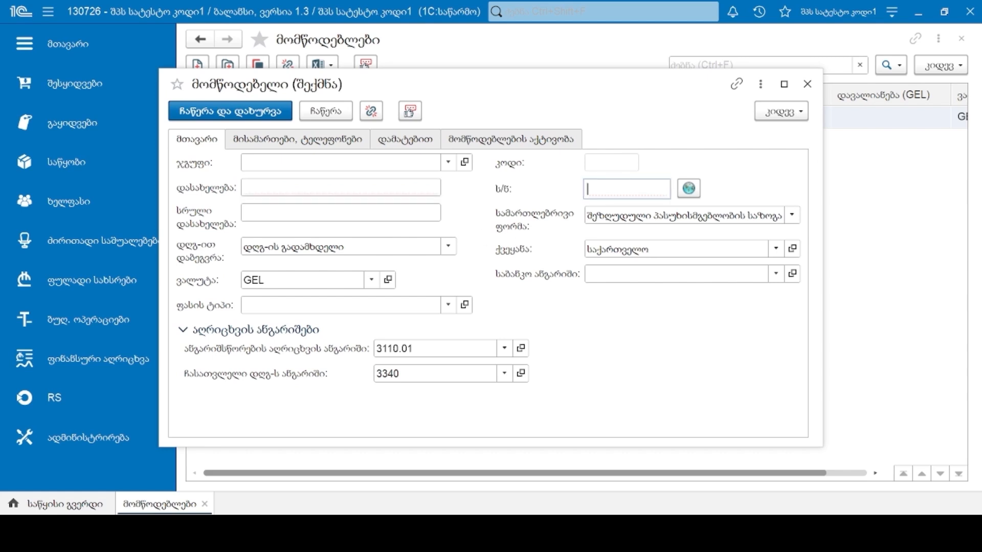
pyautogui.hotkey('ctrl', 'v')
pyautogui.click(690, 189)
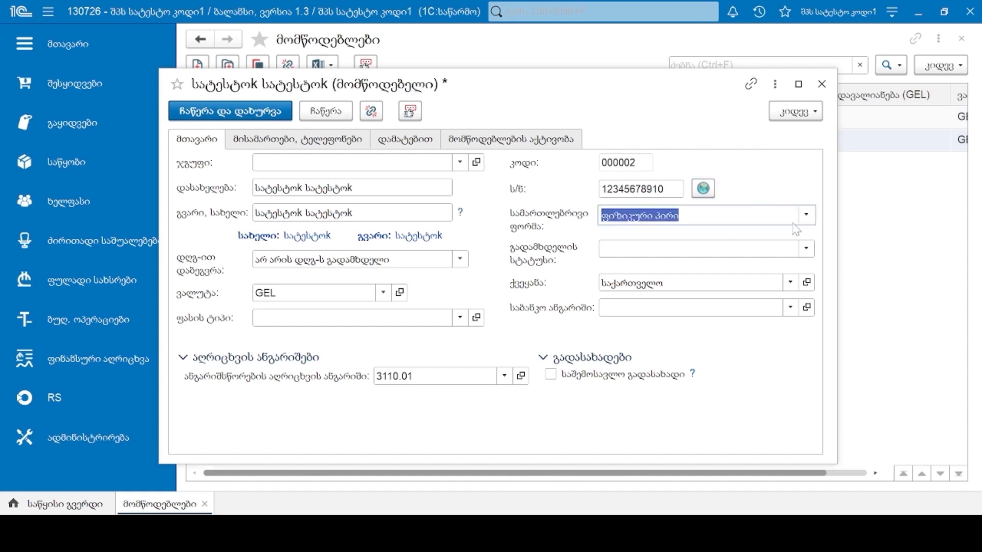
# - Set the supplier's legal form to შეზღუდული პასუხისმგებლობის საზოგადოება and its VAT status to დღგ-ის გადამხდელი
pyautogui.click(792, 223)
pyautogui.click(807, 217)
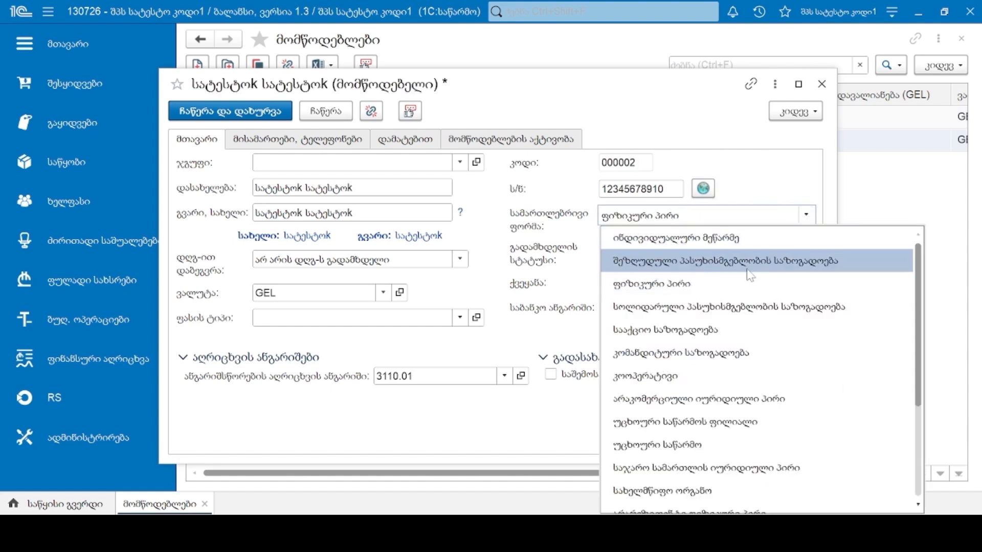
pyautogui.click(747, 266)
pyautogui.click(397, 248)
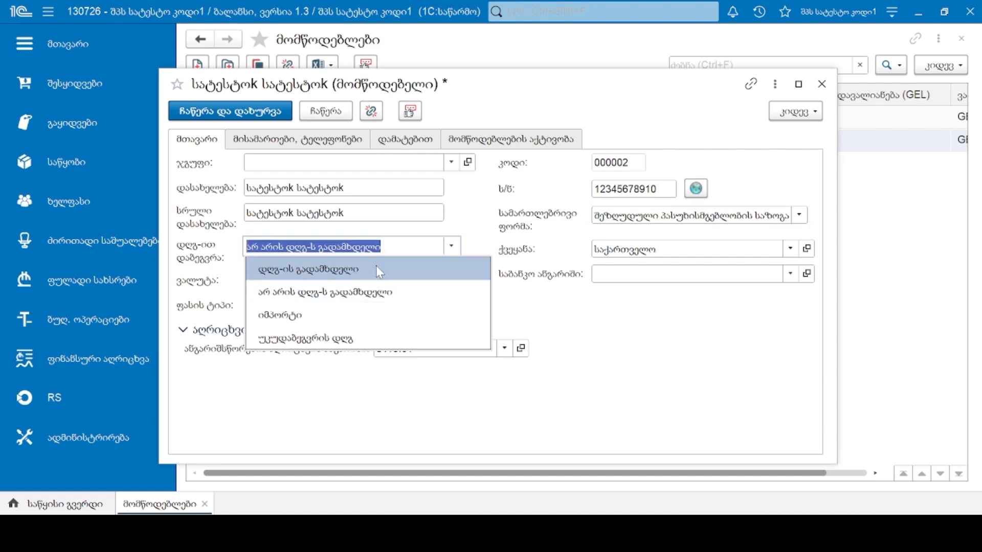
pyautogui.click(376, 265)
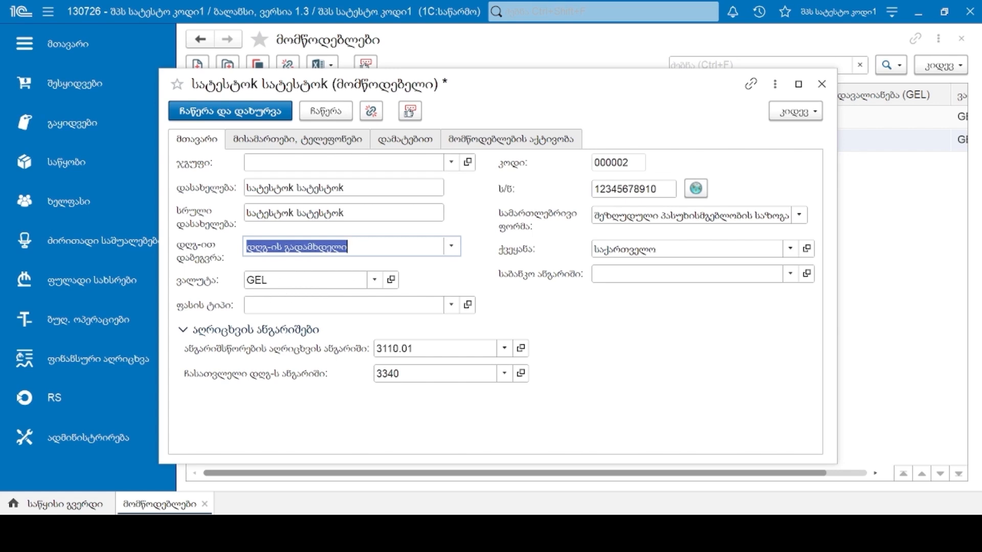
# - Check the supplier's currency choices, keeping GEL, and set its settlement account (ანგარიშსწორების აღრიცხვის ანგარიში) to 3110.02
pyautogui.click(379, 278)
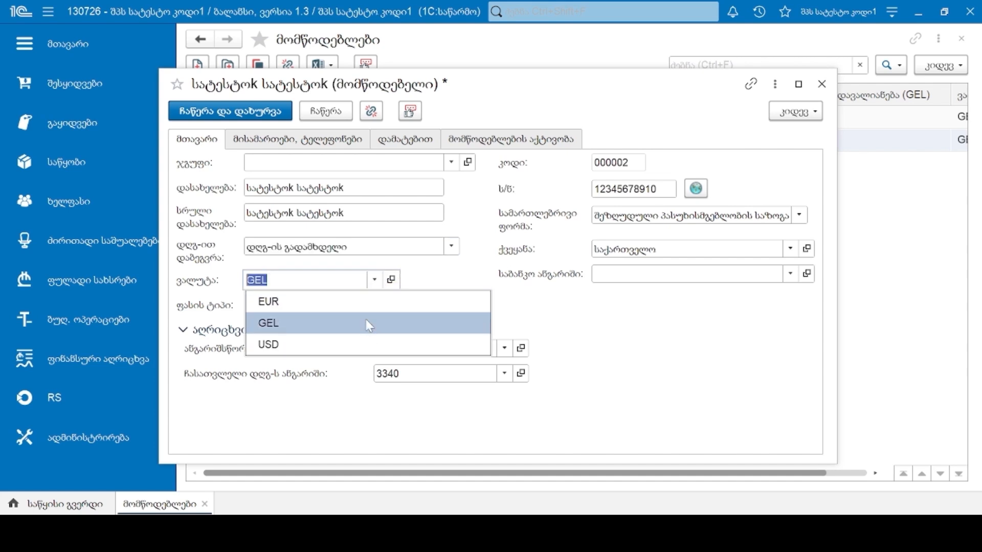
pyautogui.click(420, 269)
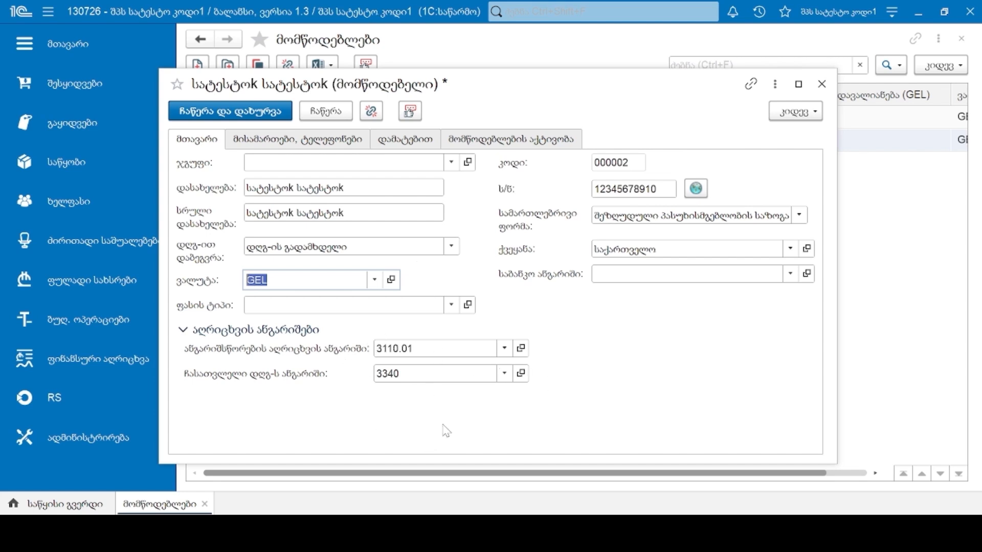
pyautogui.click(503, 350)
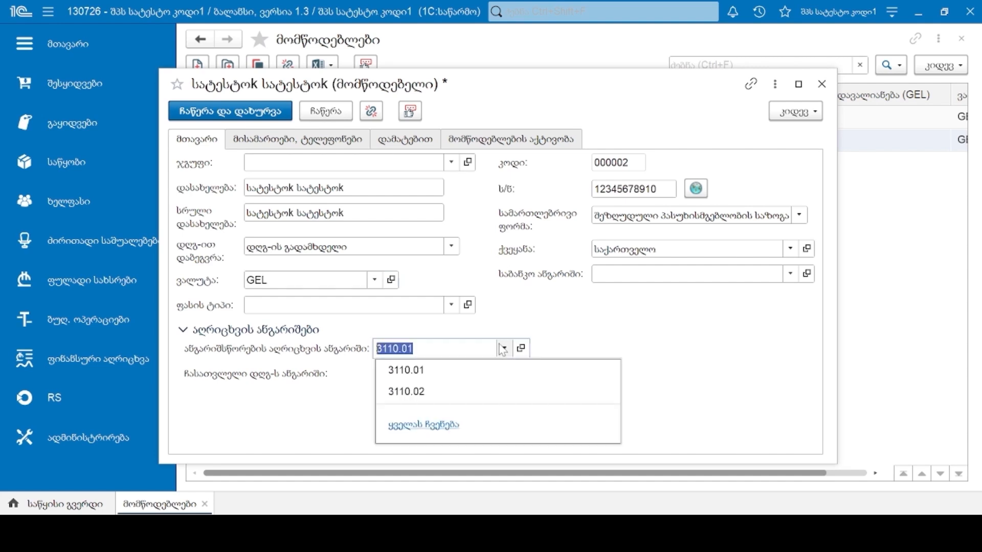
pyautogui.click(465, 392)
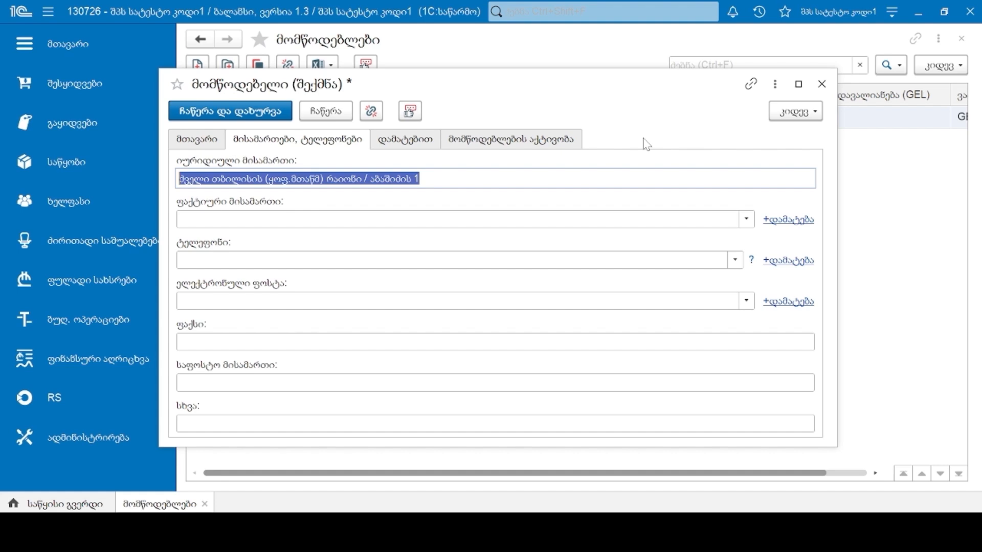
# - Look through the supplier's additional (დამატებით) and activity (მომწოდებლების აქტივობა) pages, and save and close the record
pyautogui.click(419, 146)
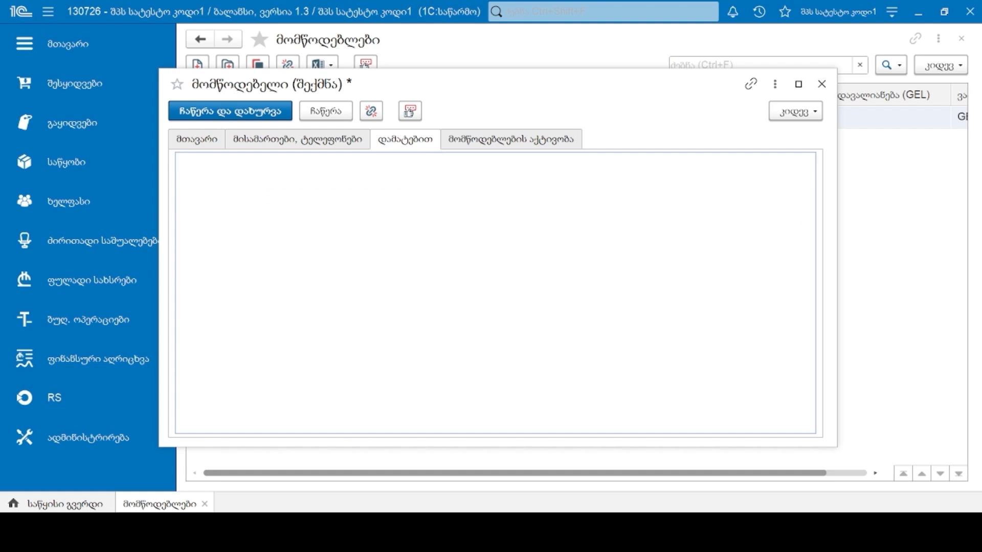
pyautogui.click(478, 144)
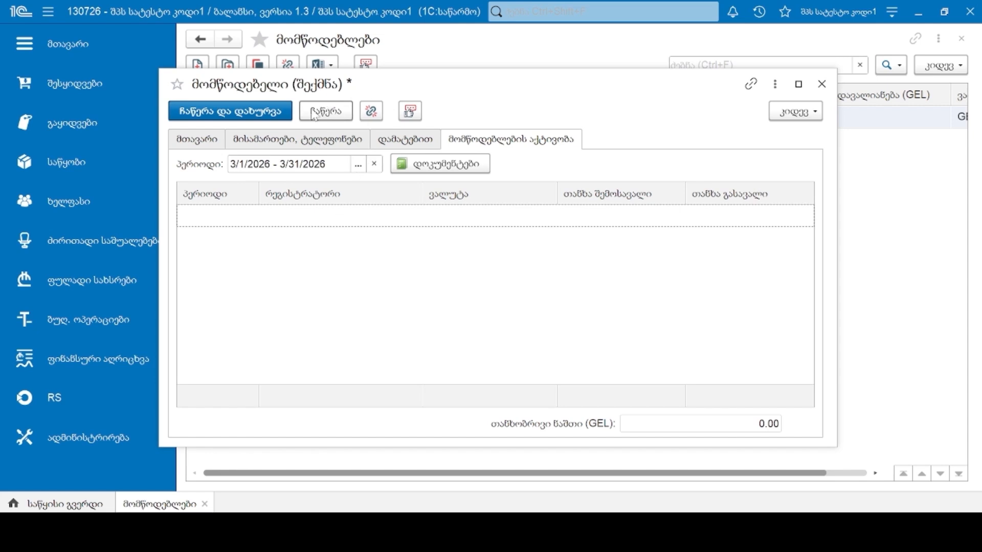
pyautogui.click(213, 109)
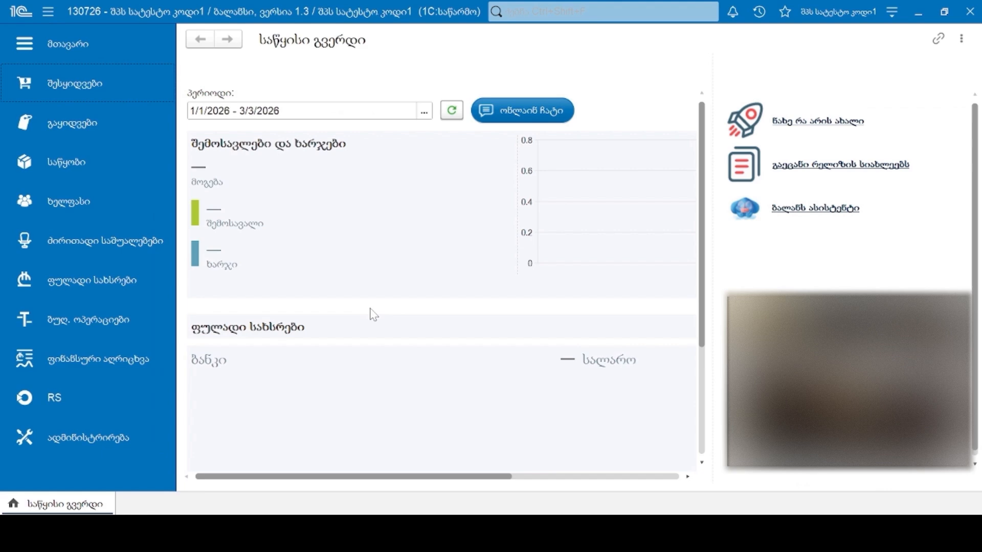
# - Create a purchase document of type შესყიდვა მომწოდებლისგან and choose სატესტოk სატესტოk as its supplier
pyautogui.click(72, 85)
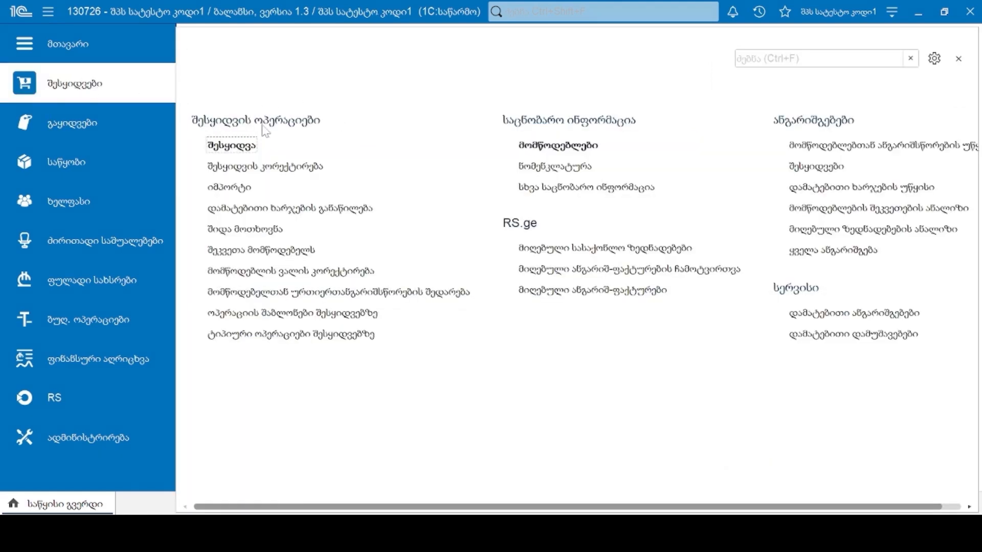
pyautogui.click(247, 149)
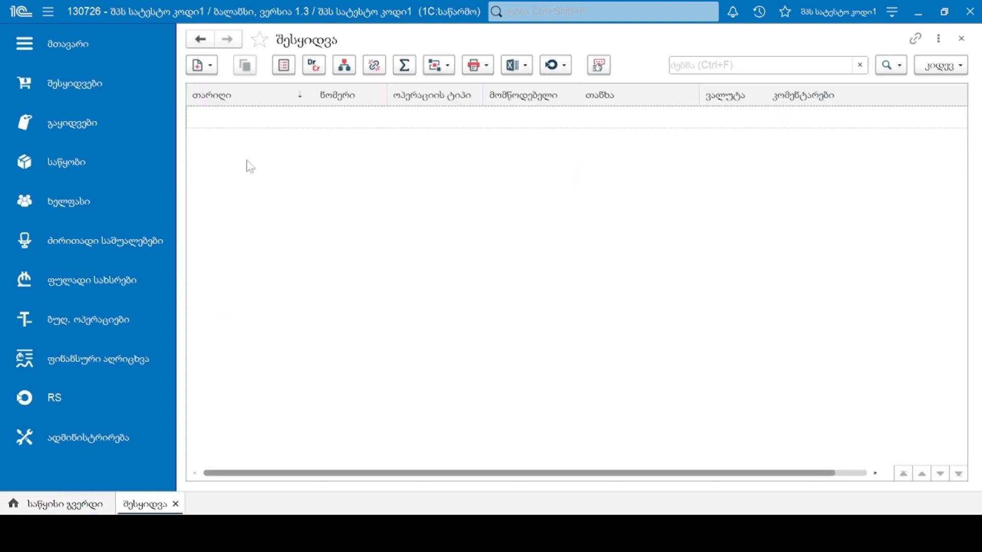
pyautogui.click(209, 67)
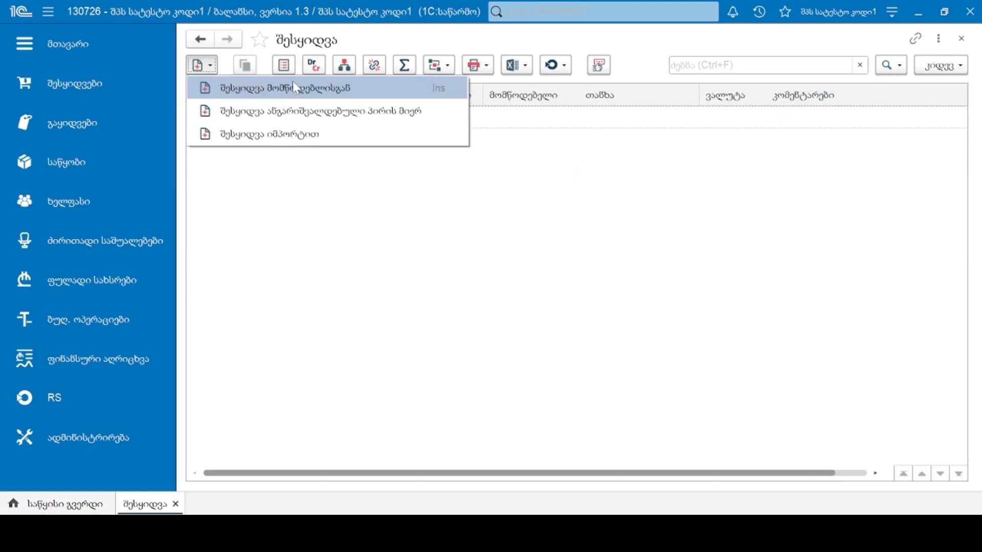
pyautogui.click(256, 91)
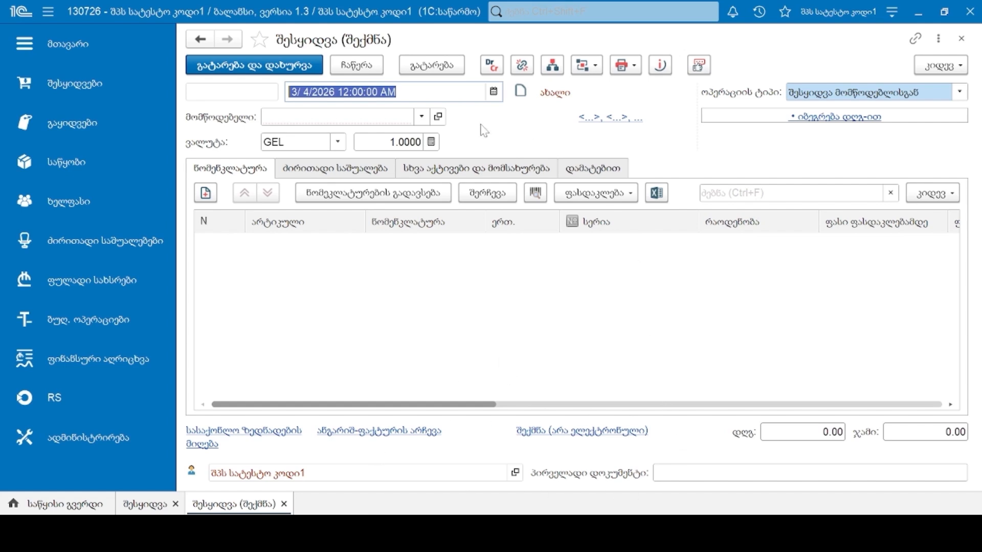
pyautogui.click(422, 117)
pyautogui.click(395, 134)
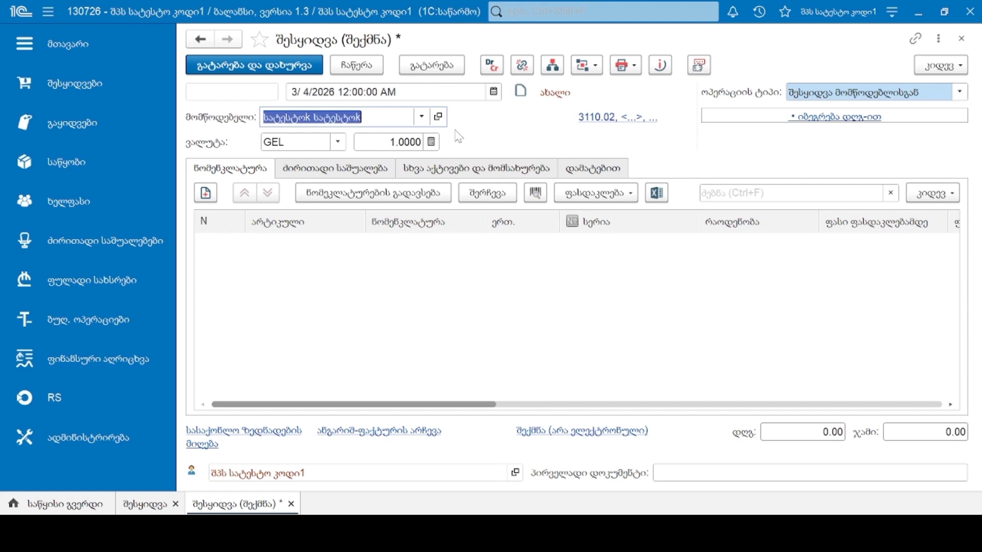
# - Check the purchase document's currency choices, exchange rate and settlement accounts (ანგარიშსწორებები)
pyautogui.click(337, 142)
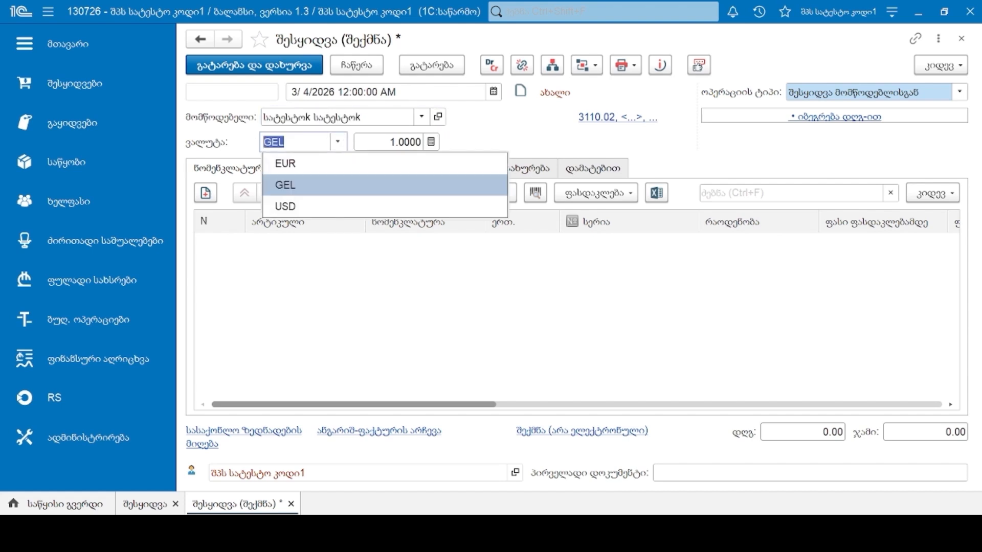
pyautogui.click(432, 142)
pyautogui.click(432, 142)
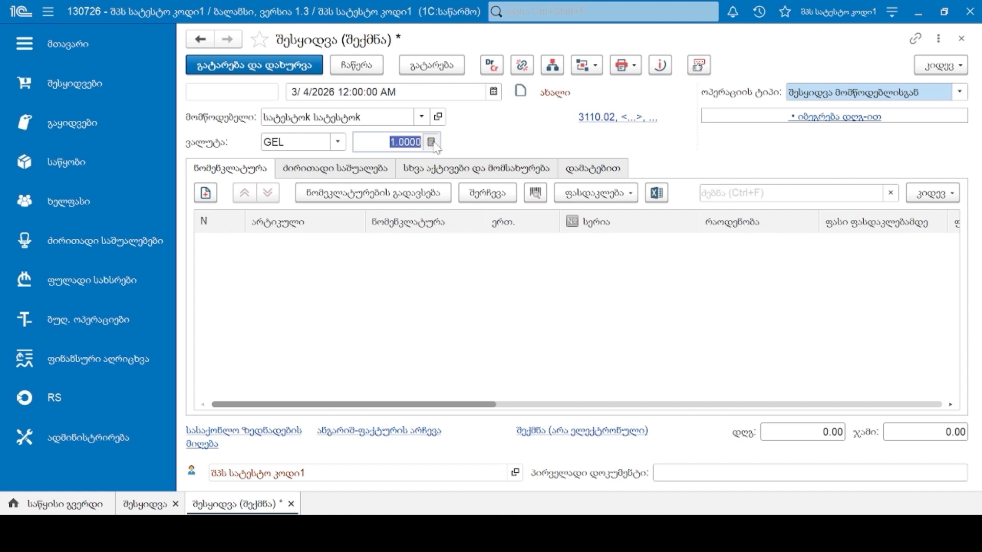
pyautogui.click(499, 134)
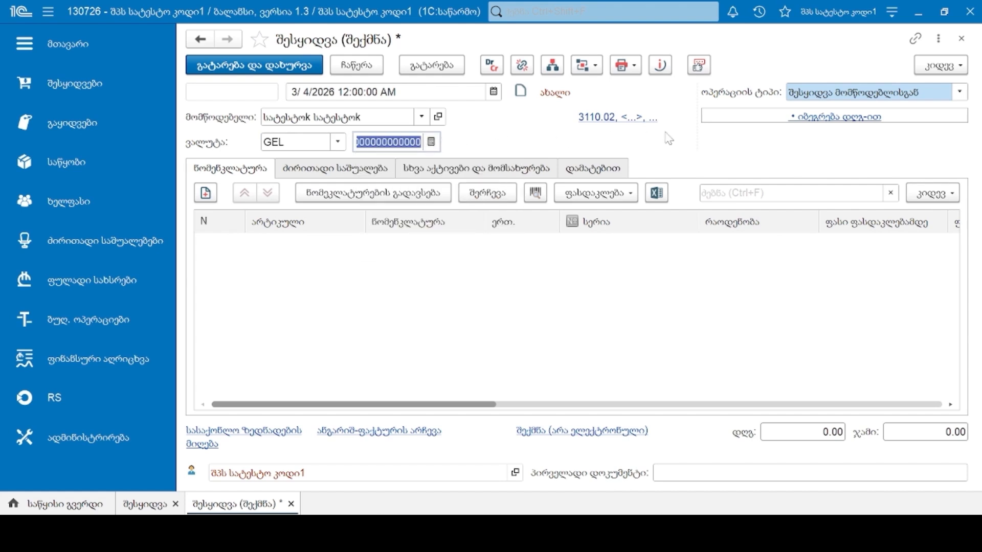
pyautogui.click(629, 118)
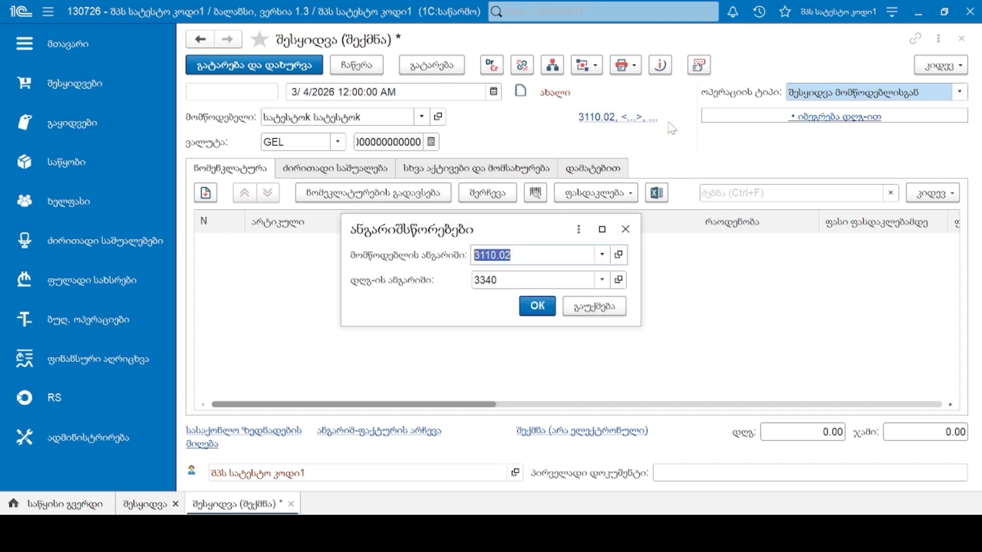
pyautogui.click(625, 229)
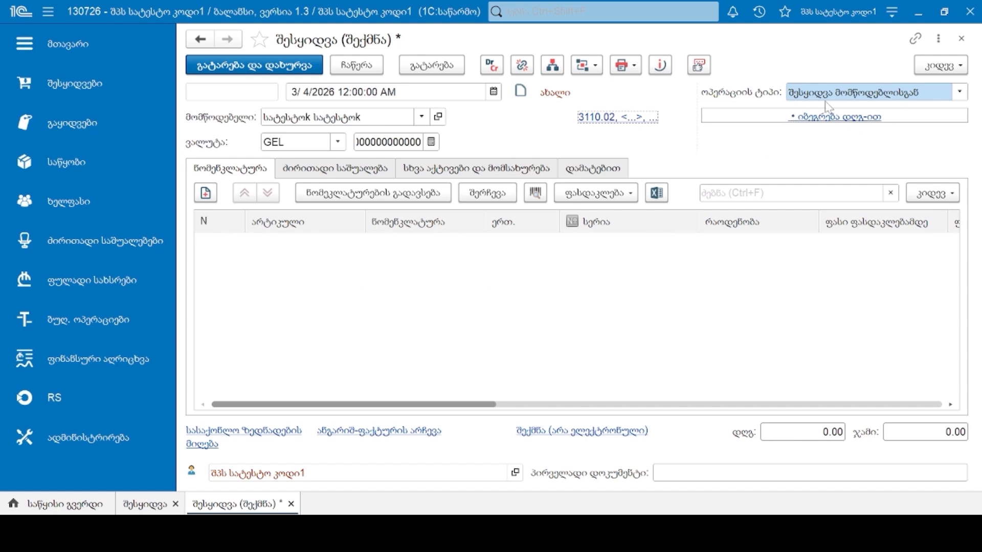
# - Review the purchase's price type and VAT settings, and its other assets and services section (სხვა აქტივები და მომსახურება)
pyautogui.click(818, 120)
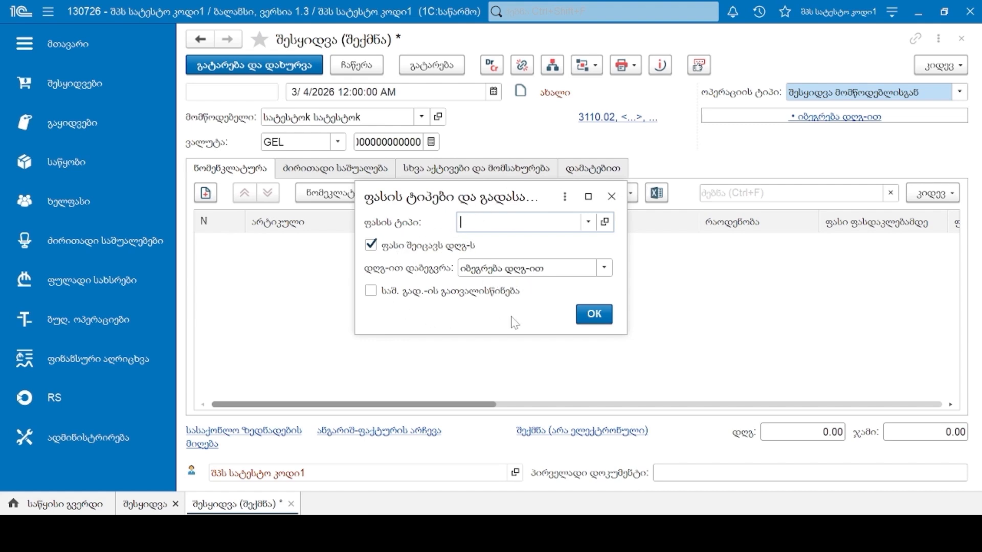
pyautogui.click(612, 197)
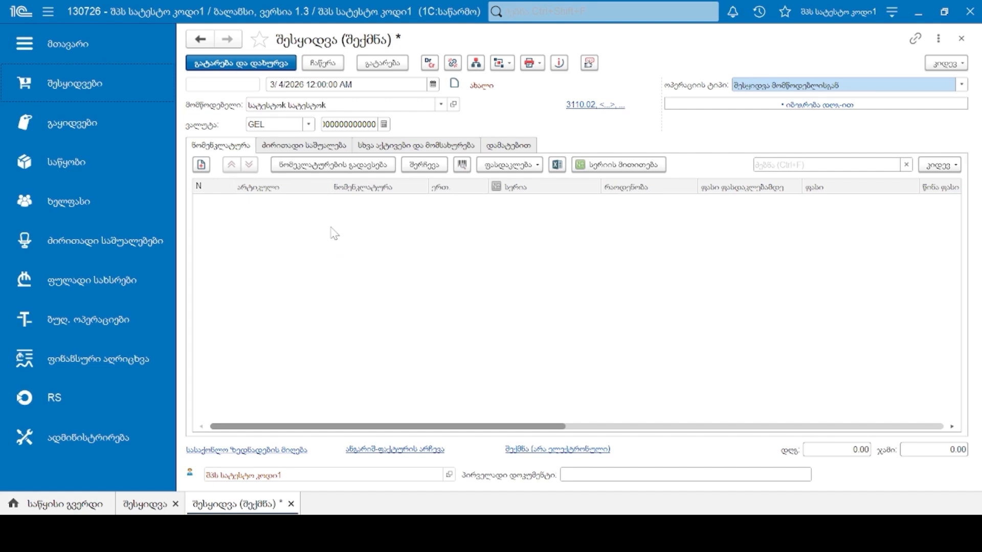
pyautogui.click(431, 148)
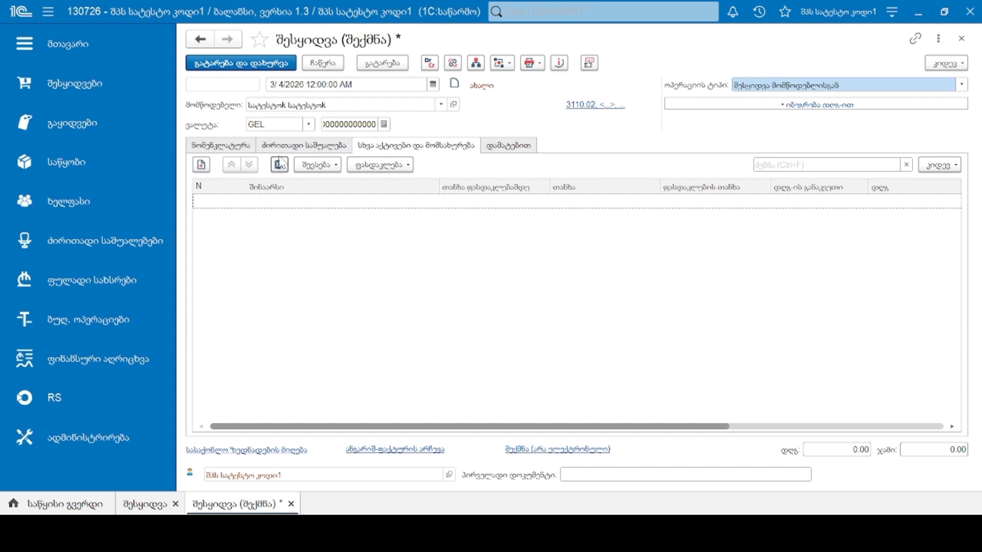
pyautogui.click(245, 146)
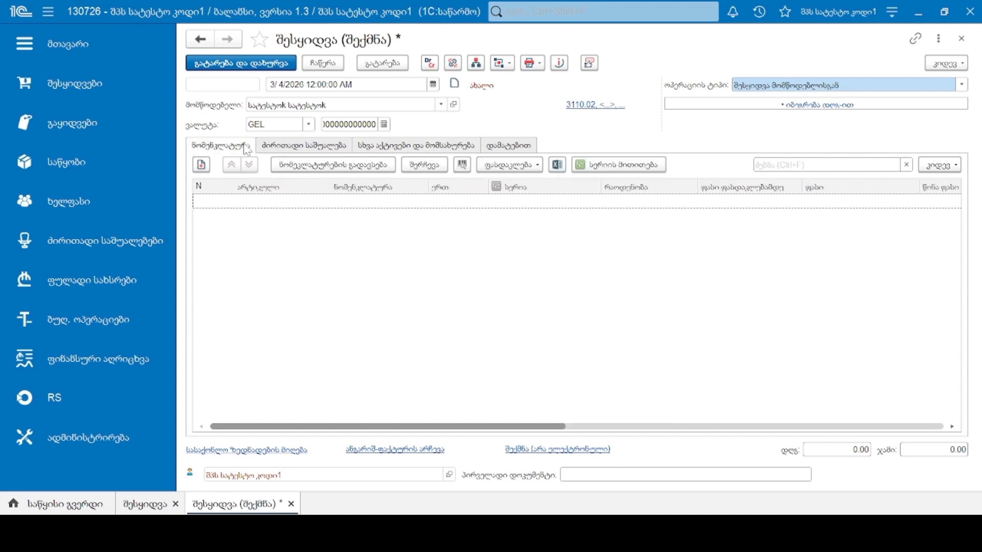
# - Add a goods line for წიწაკა in unit ცალი with a price (ფასი) of 5
pyautogui.click(201, 165)
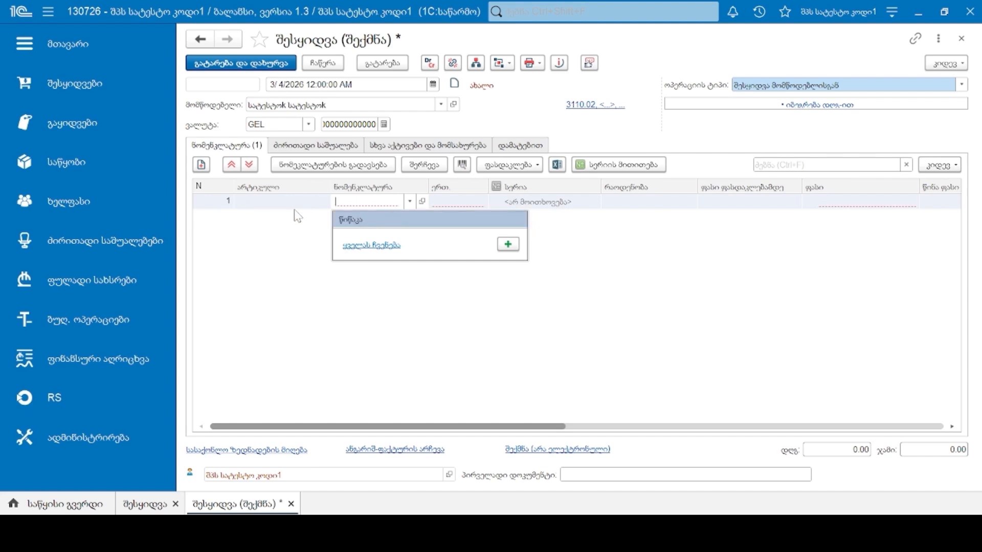
pyautogui.click(378, 220)
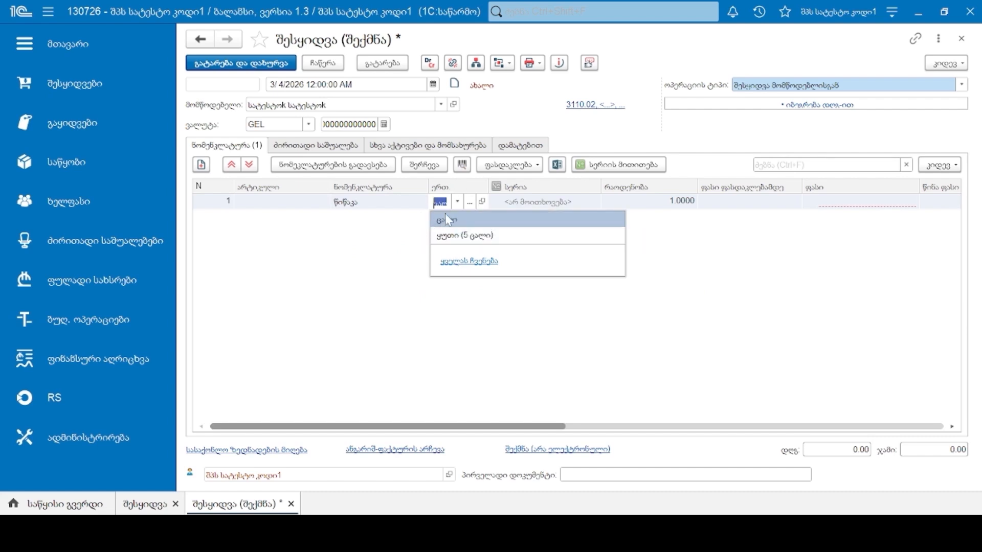
pyautogui.click(401, 240)
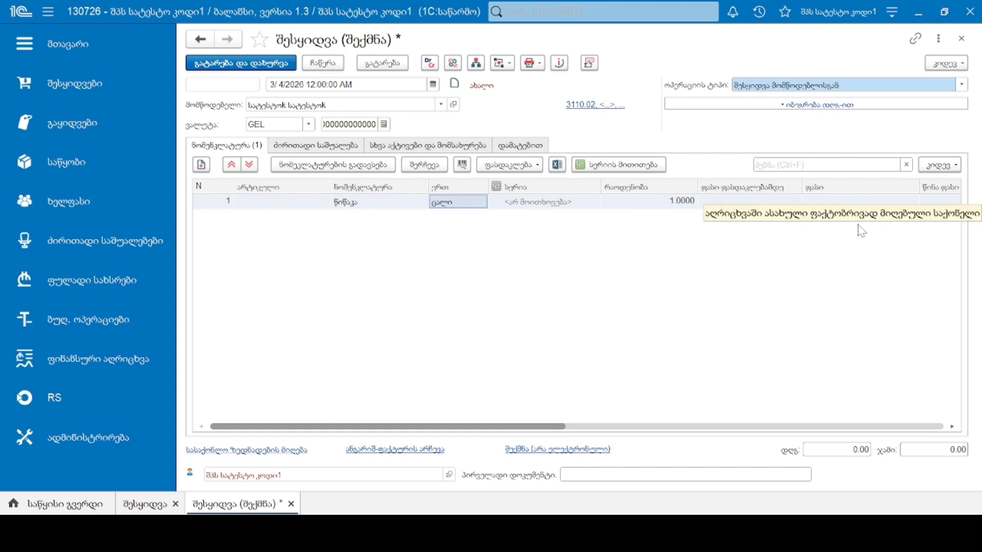
pyautogui.click(875, 202)
pyautogui.write('5')
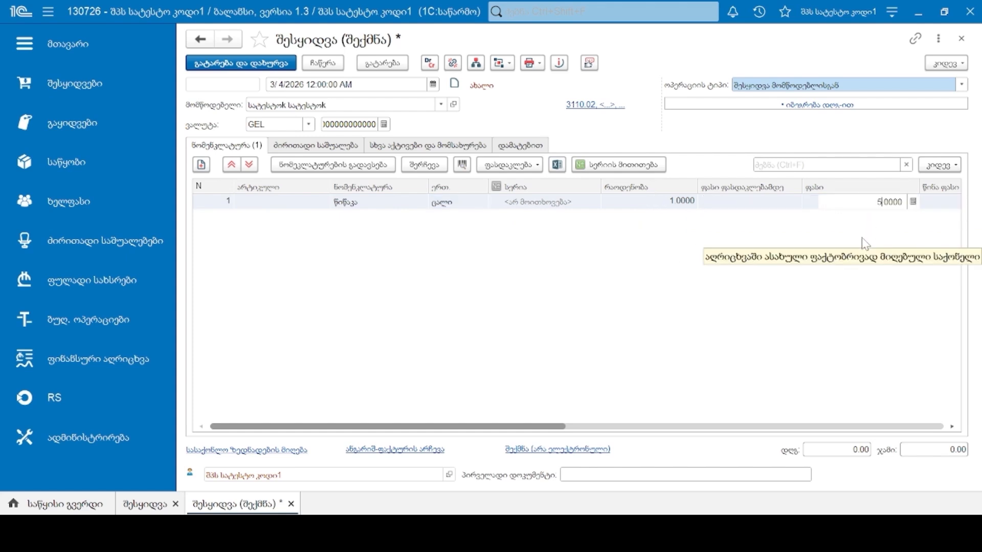
pyautogui.click(862, 239)
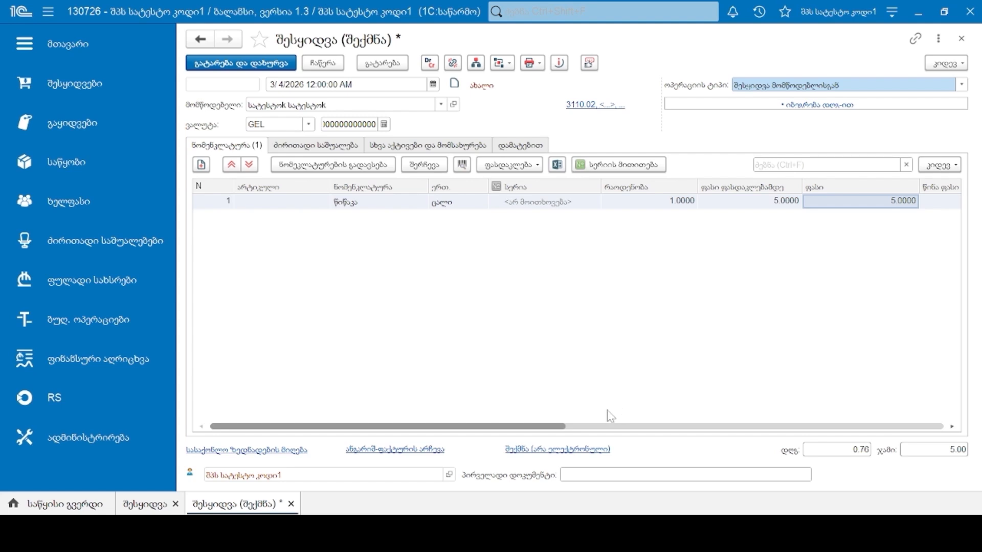
# - Review the line's amount and VAT columns, post the purchase document and open its debit/credit entries
pyautogui.moveTo(556, 426); pyautogui.dragTo(691, 427)
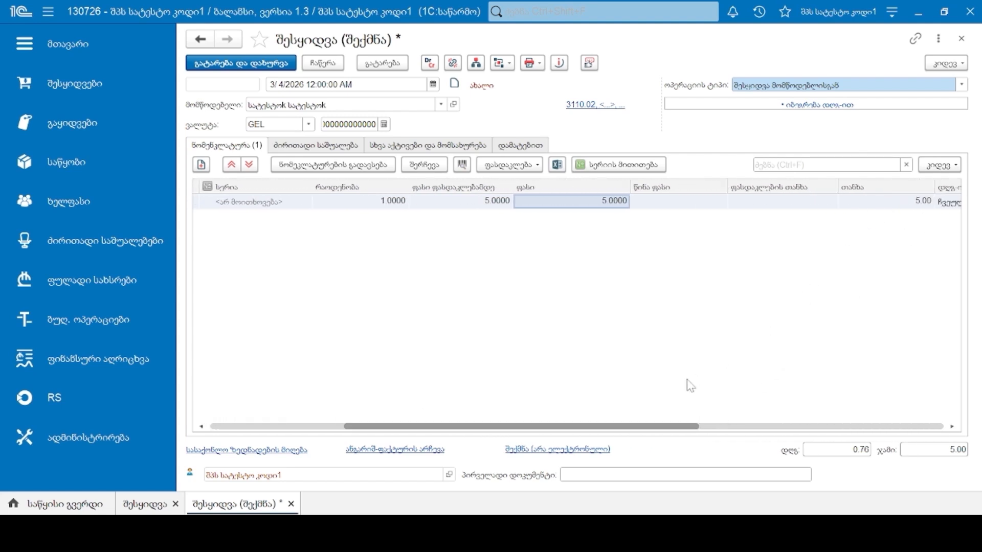
pyautogui.moveTo(685, 430); pyautogui.dragTo(804, 428)
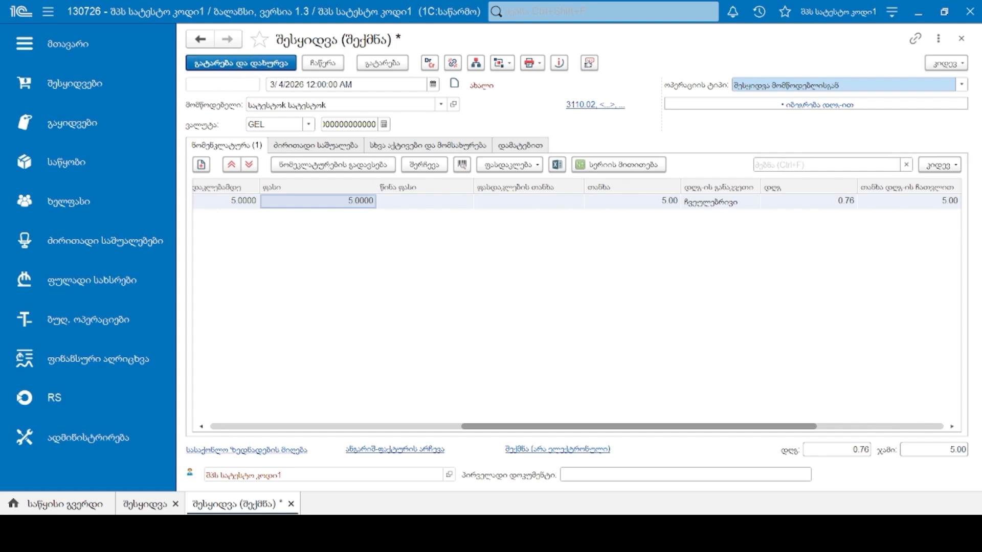
pyautogui.click(404, 65)
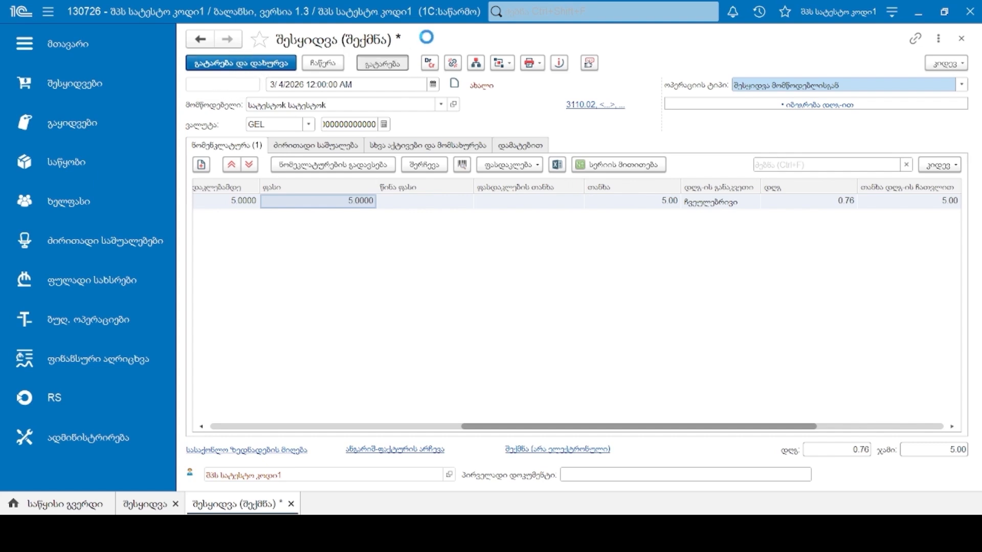
pyautogui.click(430, 64)
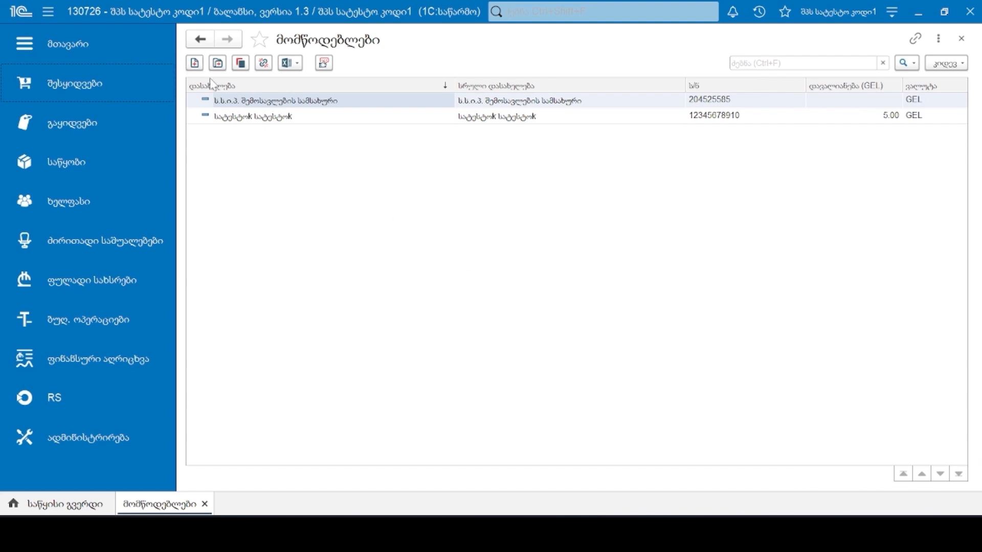
# - Start another new supplier in the supplier list and set its legal form (სამართლებრივი ფორმა) to ფიზიკური პირი
pyautogui.click(195, 63)
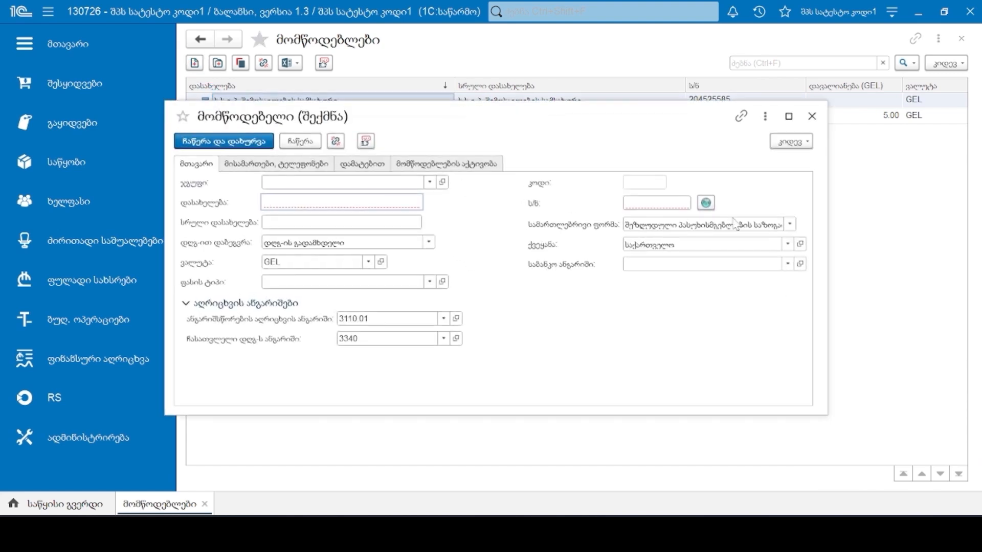
pyautogui.click(678, 225)
pyautogui.click(658, 274)
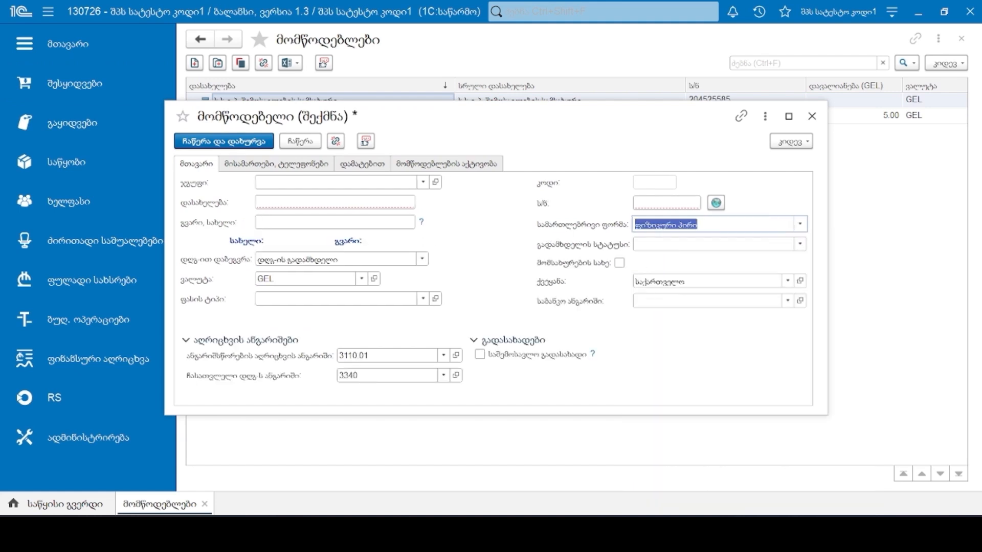
# - Enter the supplier's identification number, name it ფიზიკური პირი and set its VAT taxation (დღგ-ით დაბეგვრა) to არ არის დღგ-ს გადამხდელი
pyautogui.click(666, 204)
pyautogui.write('123')
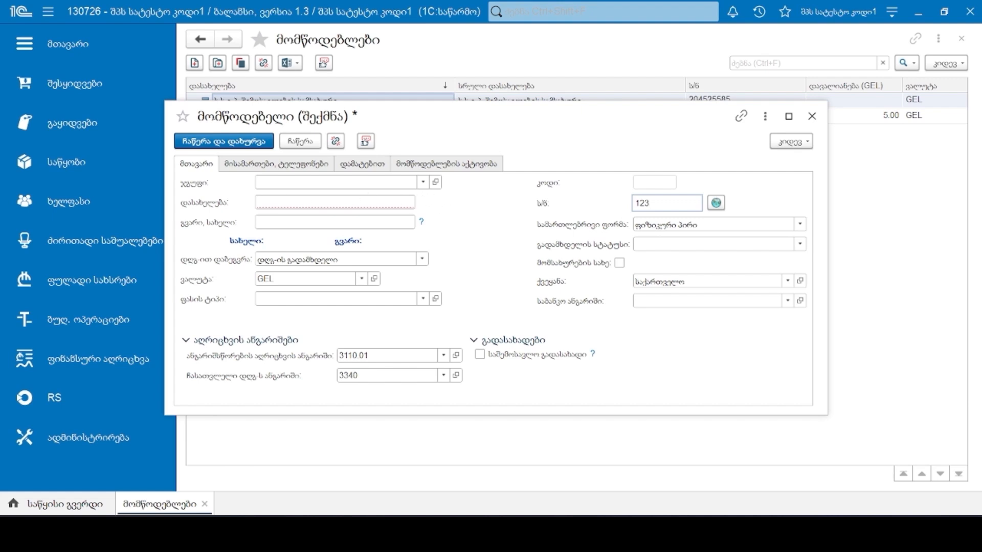
pyautogui.click(358, 203)
pyautogui.write('ფიზიკური პირი')
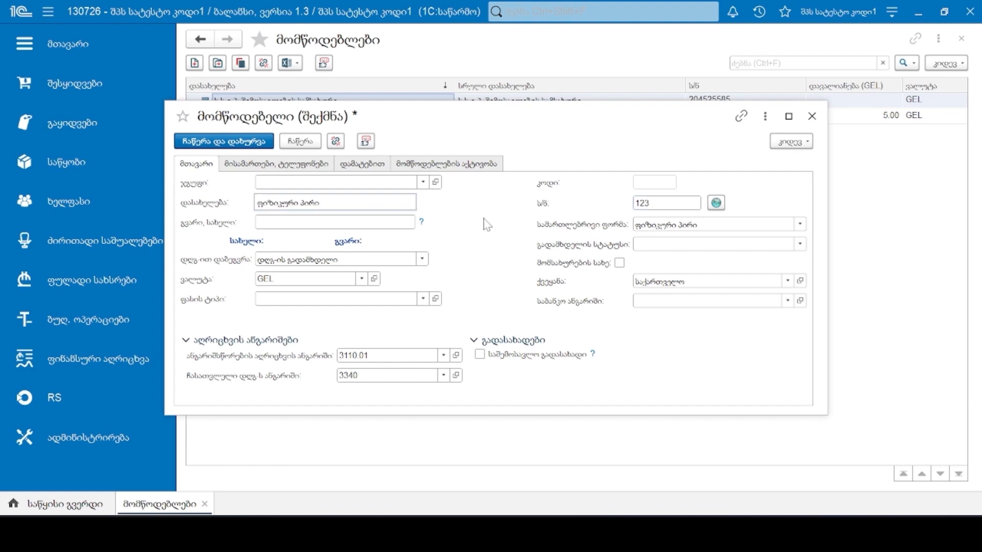
pyautogui.press('Tab')
pyautogui.click(427, 258)
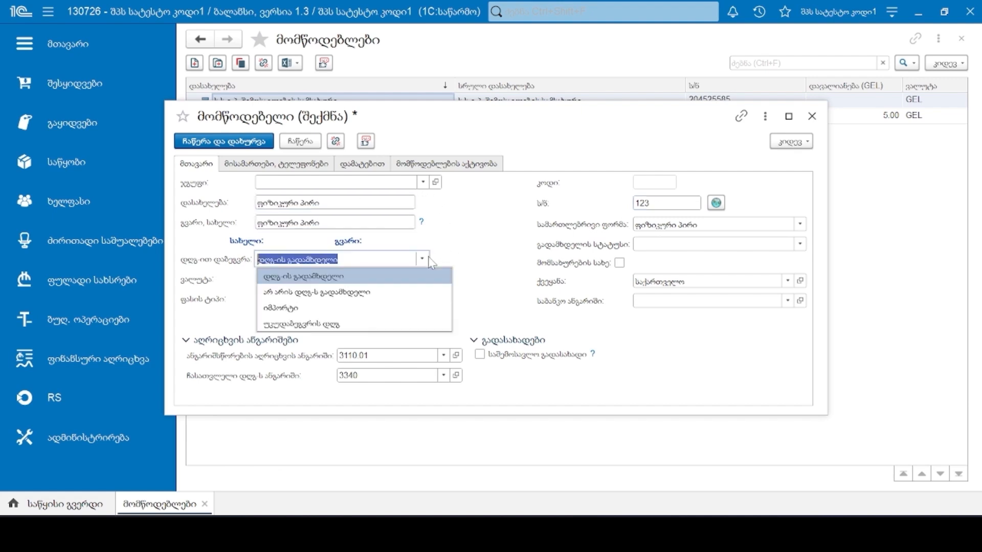
pyautogui.click(313, 292)
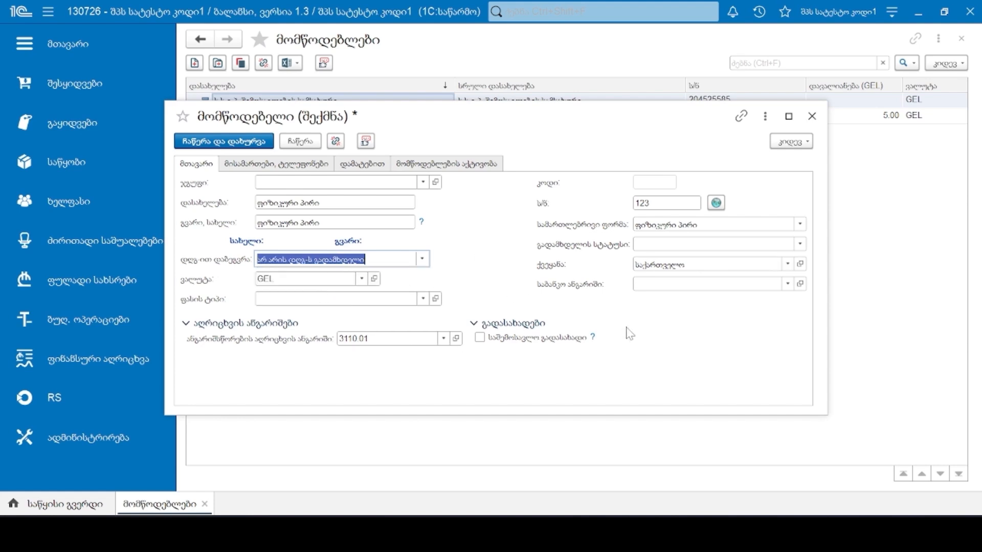
# - Enable income tax at the rate 20% (მომსახურება) and pension scheme participation (საპენსიო სქემის მონაწილე), then save and close the supplier
pyautogui.click(479, 338)
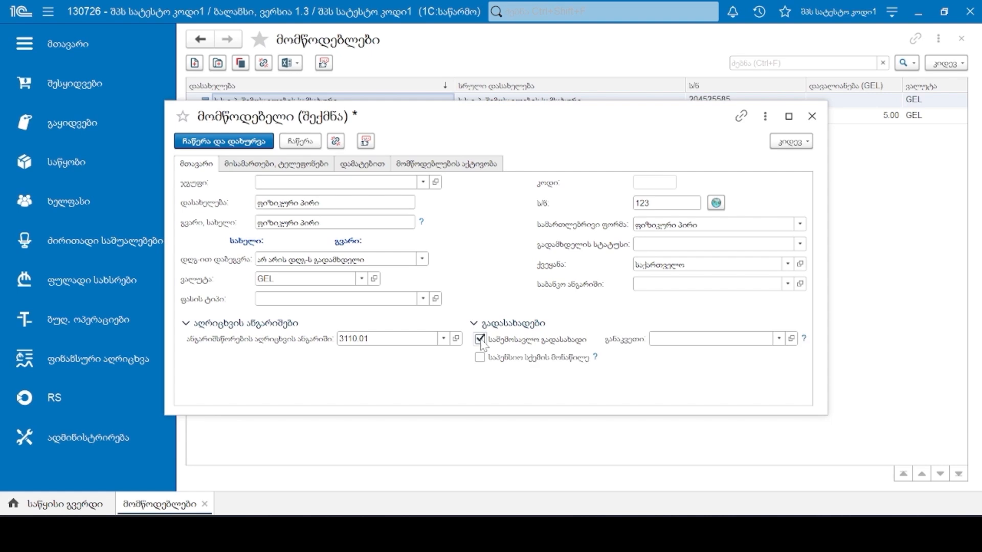
pyautogui.click(698, 338)
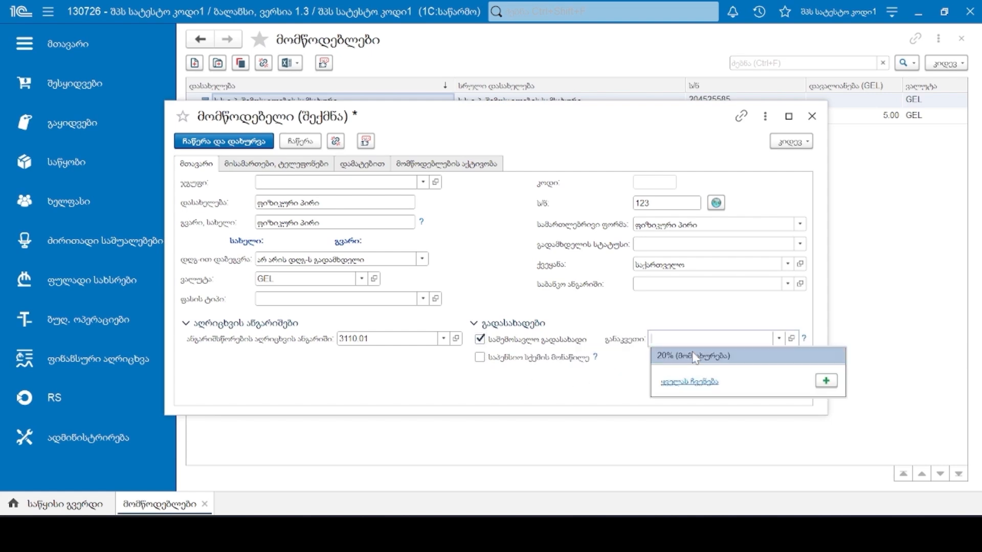
pyautogui.click(696, 379)
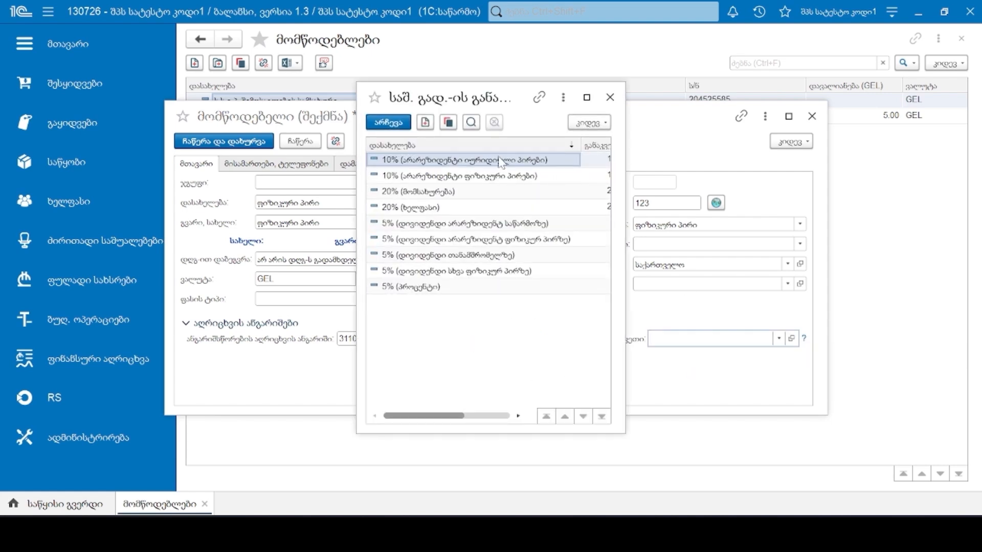
pyautogui.click(459, 196)
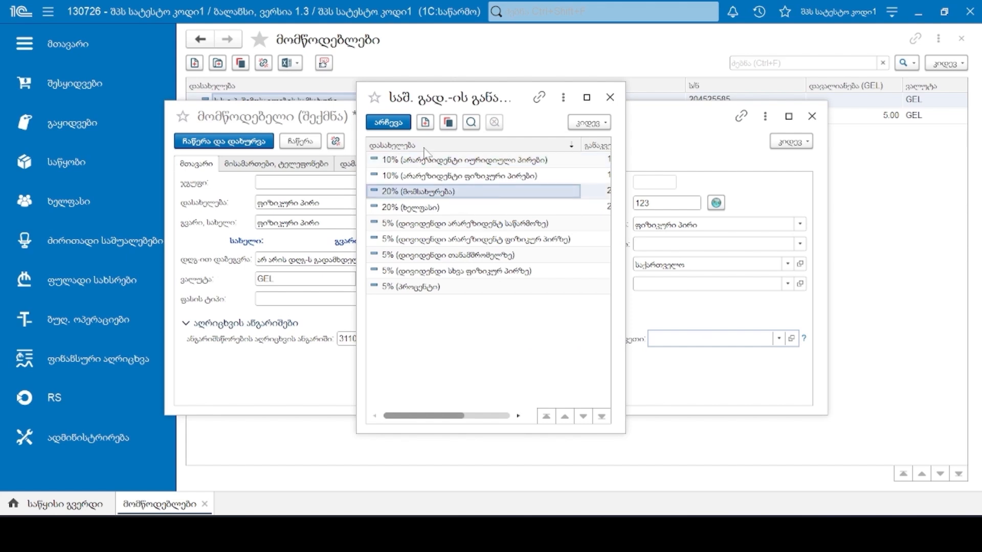
pyautogui.click(397, 123)
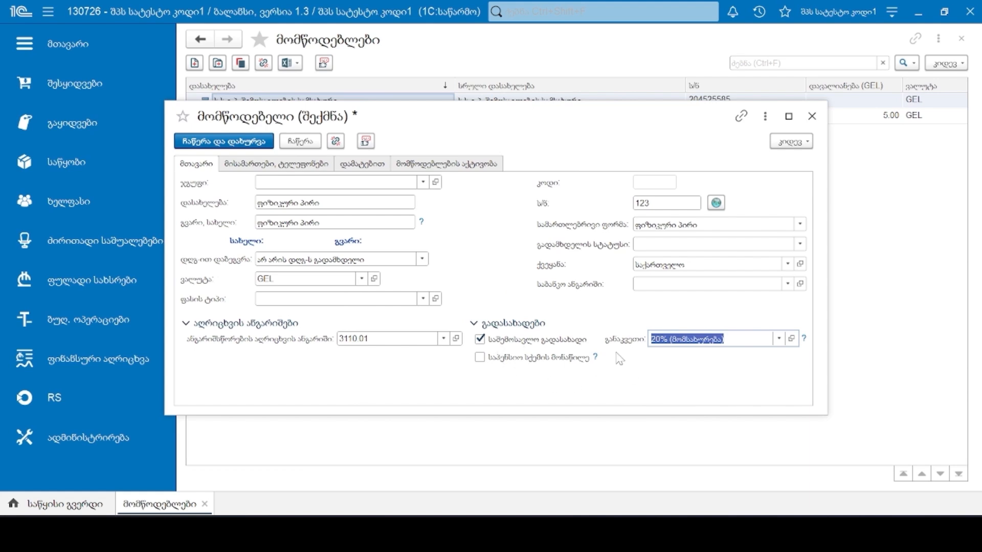
pyautogui.click(481, 358)
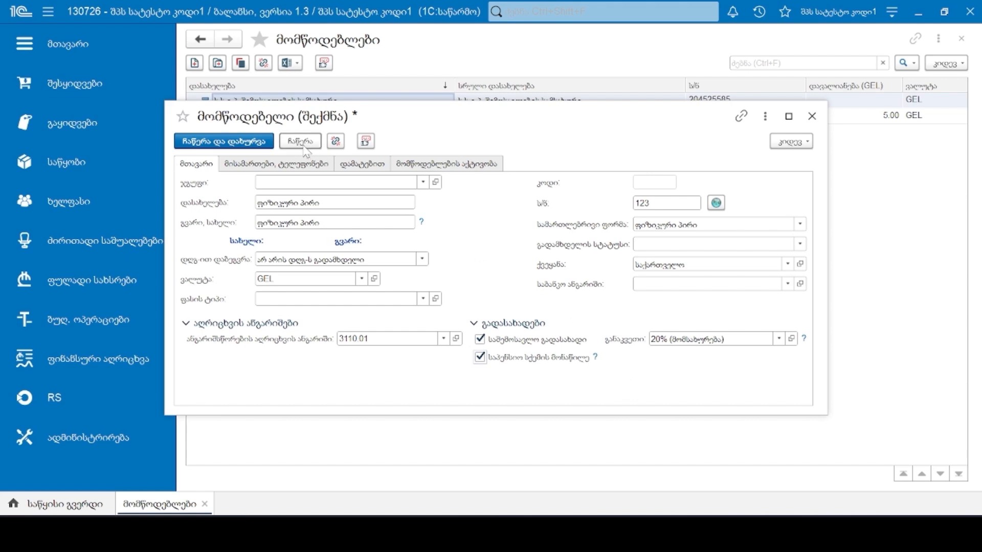
pyautogui.click(219, 142)
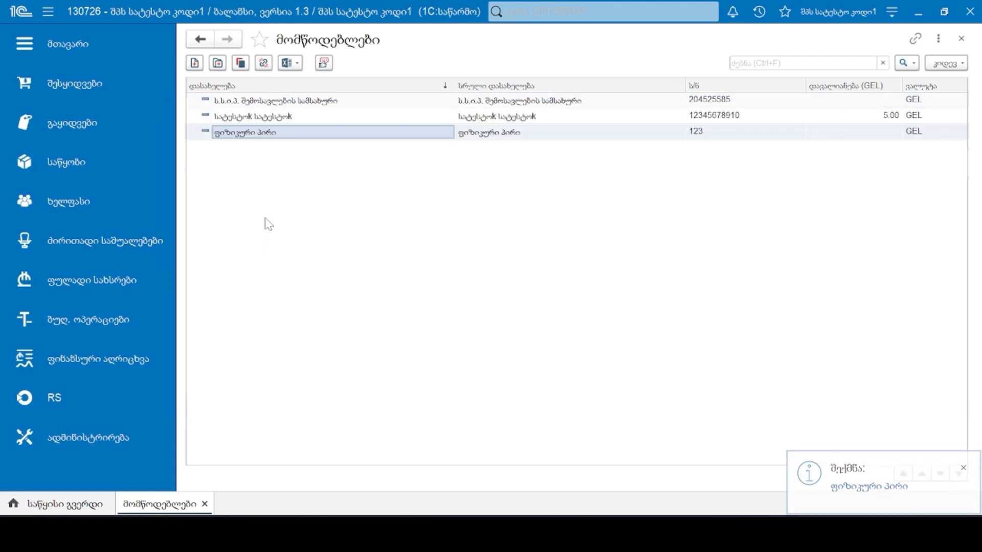
# - Create a new purchase of type შესყიდვა მომწოდებლისგან and choose ფიზიკური პირი as its supplier (მომწოდებელი)
pyautogui.click(92, 95)
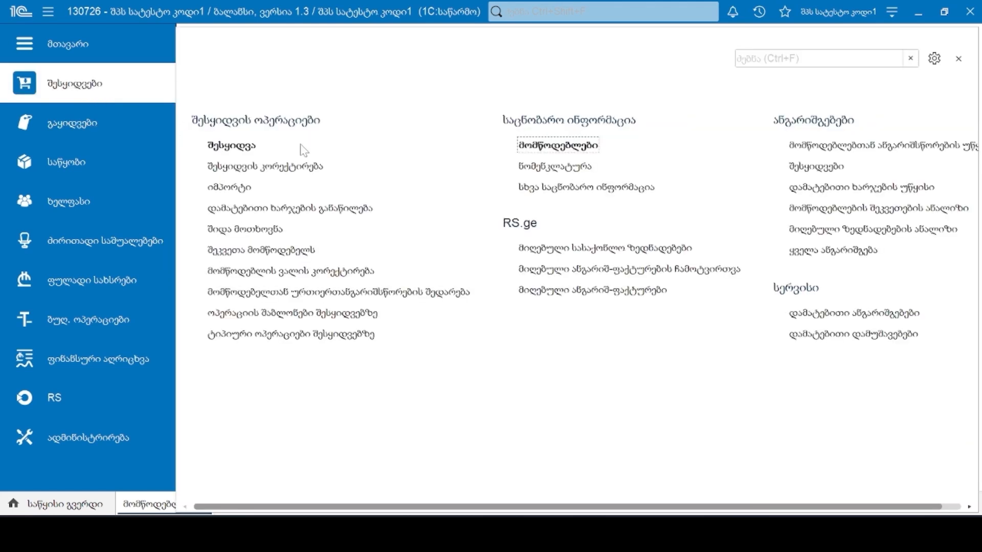
pyautogui.click(242, 152)
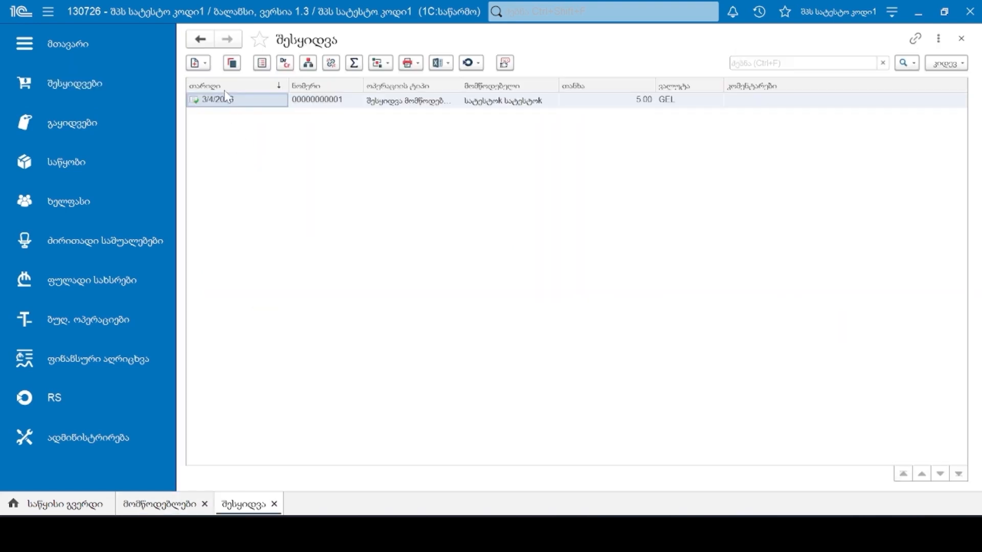
pyautogui.click(204, 65)
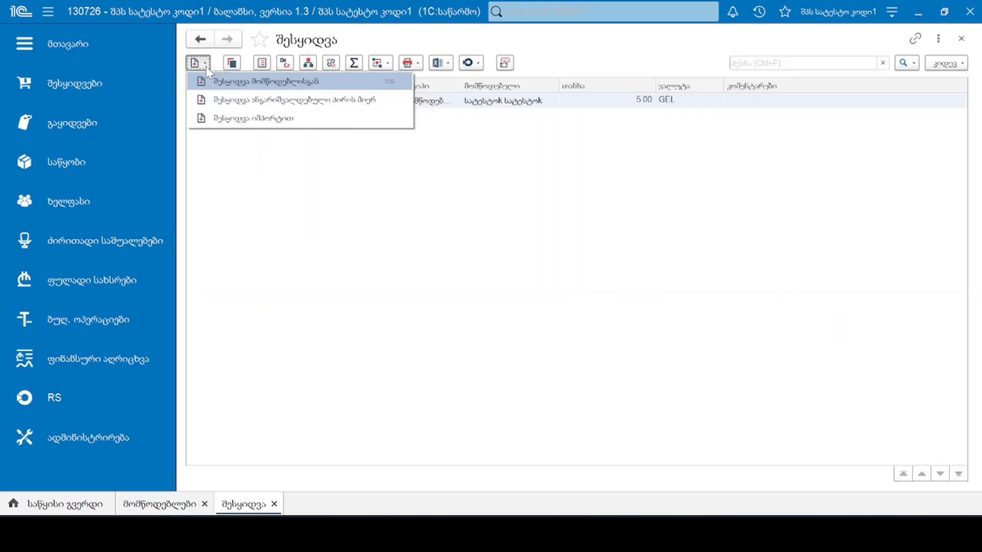
pyautogui.click(332, 83)
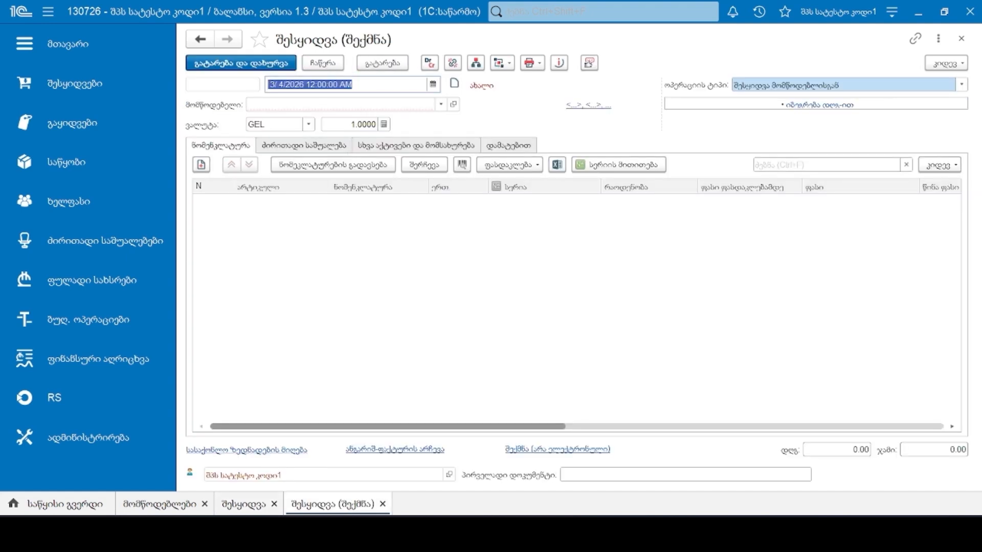
pyautogui.click(373, 106)
pyautogui.write('ფი')
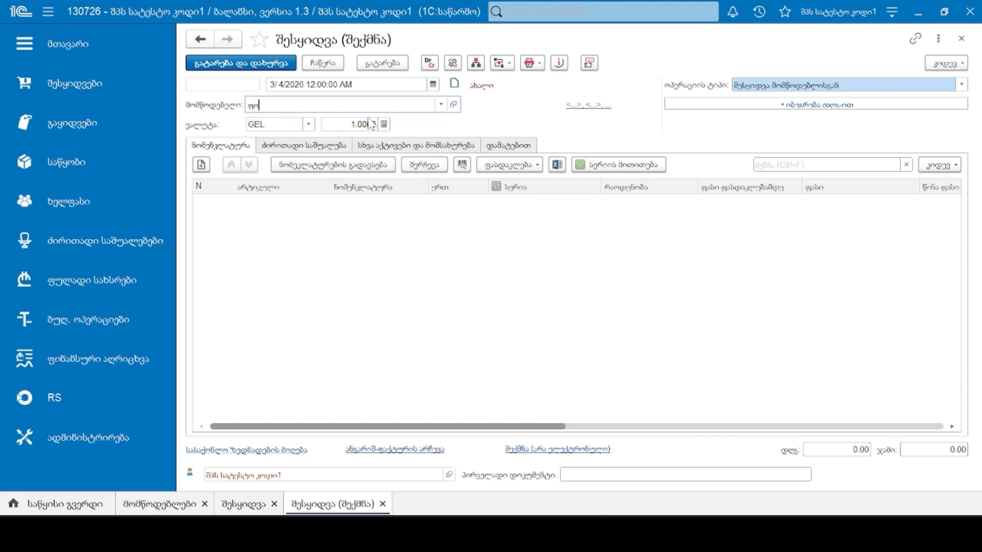
pyautogui.press('Return')
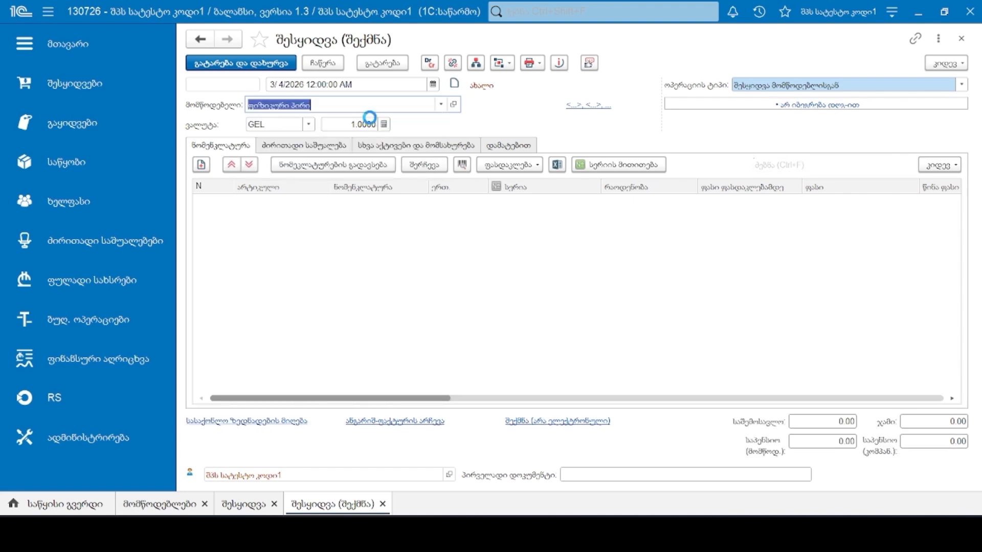
# - Add a line for გადაზიდვა with an amount (თანხა) of 100 in the other assets and services section (სხვა აქტივები და მომსახურება)
pyautogui.click(440, 144)
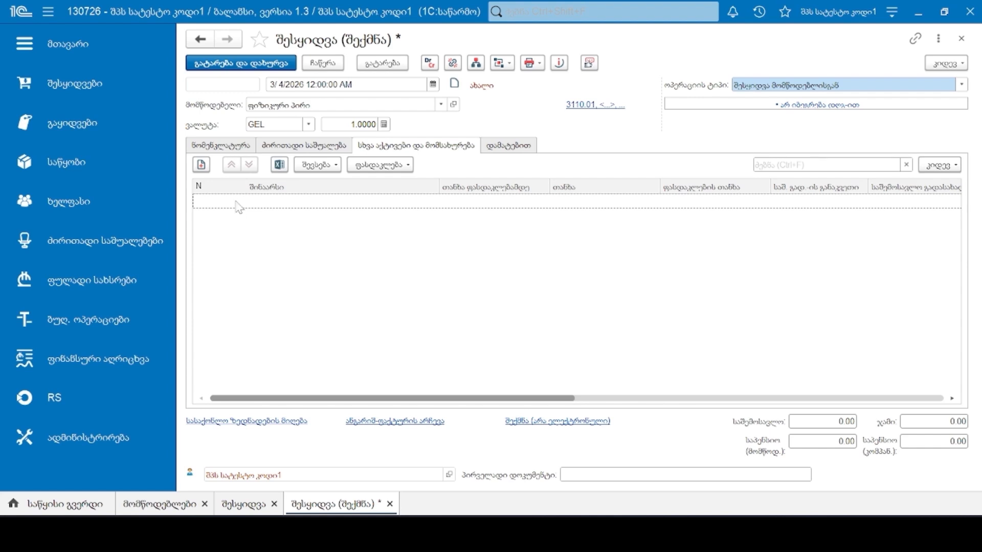
pyautogui.click(201, 165)
pyautogui.write('მ')
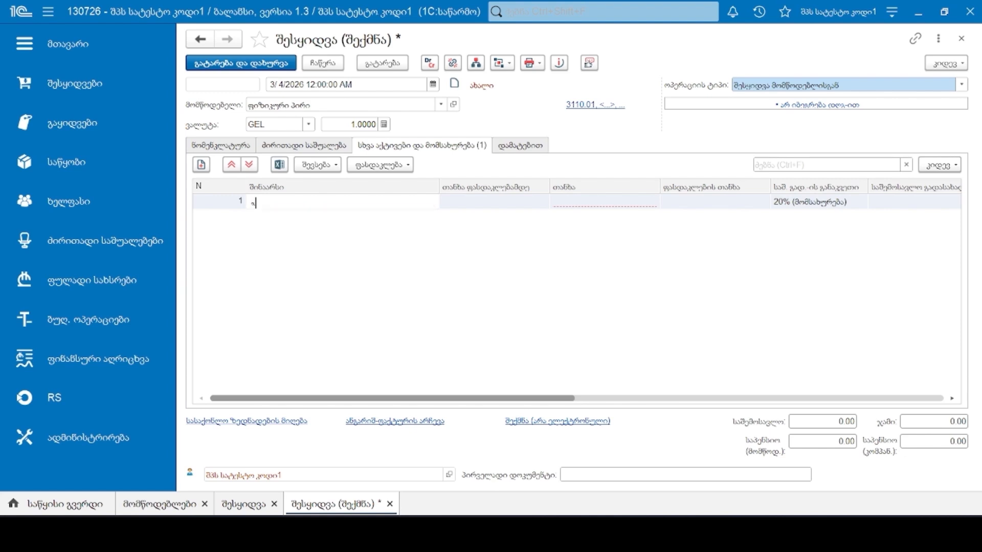
pyautogui.write('ადაზიდვა')
pyautogui.click(593, 205)
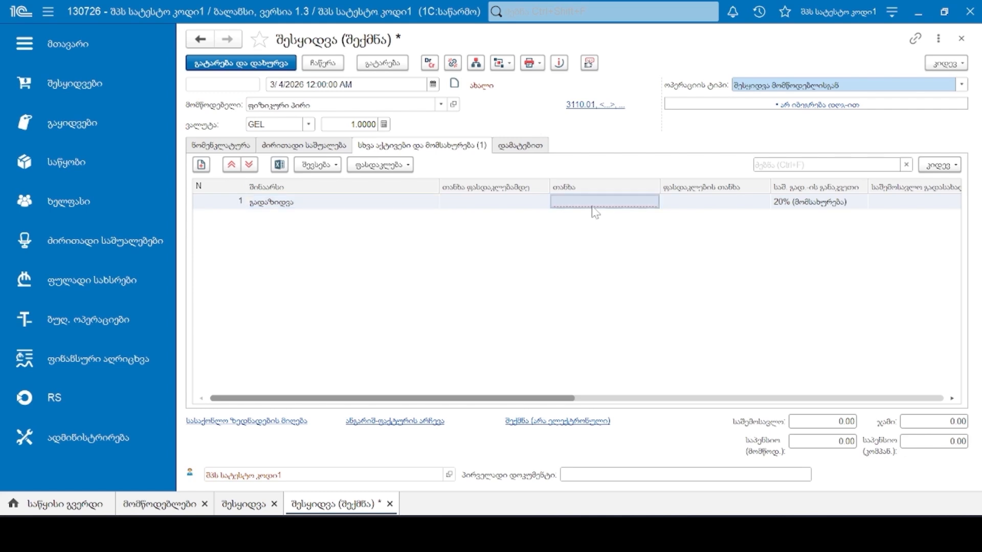
pyautogui.click(592, 206)
pyautogui.write('100')
pyautogui.press('Return')
# - Set the line's accounting account (აღრიცხვის ანგარიში) to 7340, post the purchase and open its debit/credit entries
pyautogui.moveTo(565, 399); pyautogui.dragTo(714, 398)
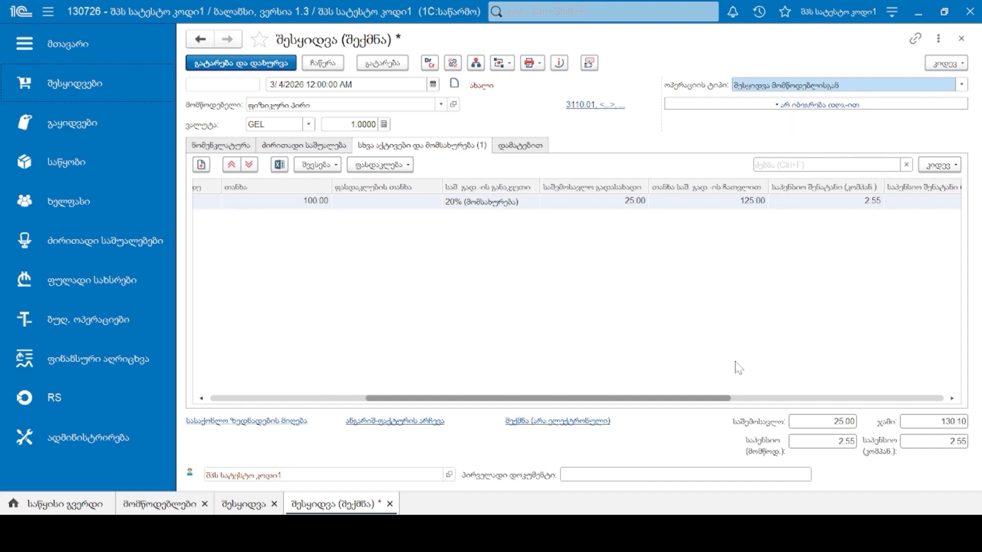
pyautogui.moveTo(728, 398); pyautogui.dragTo(908, 397)
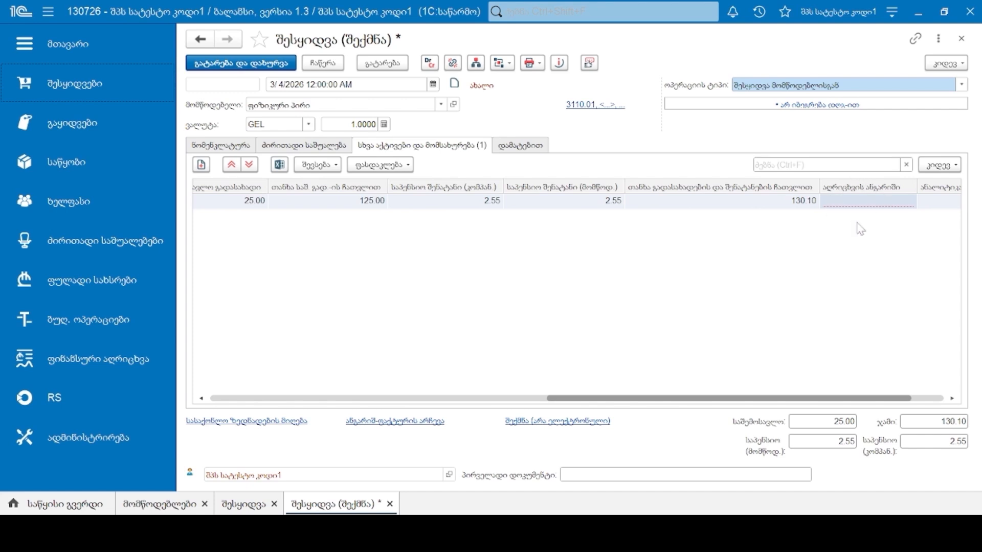
pyautogui.doubleClick(864, 203)
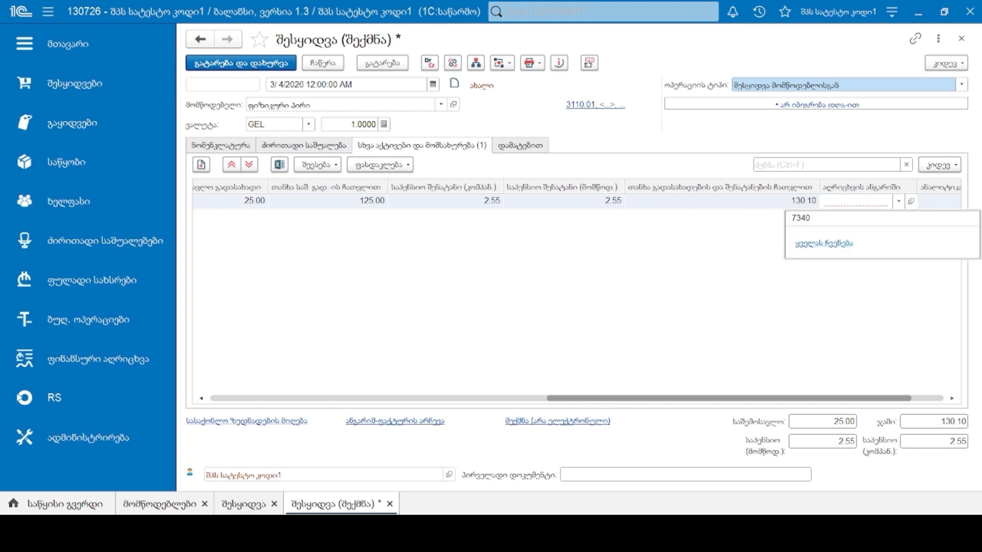
pyautogui.click(859, 218)
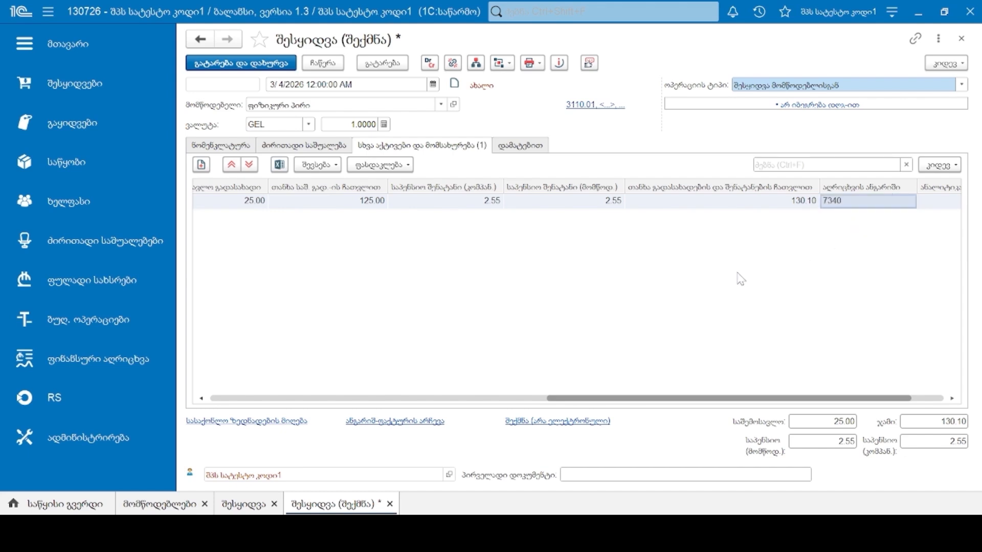
pyautogui.click(399, 64)
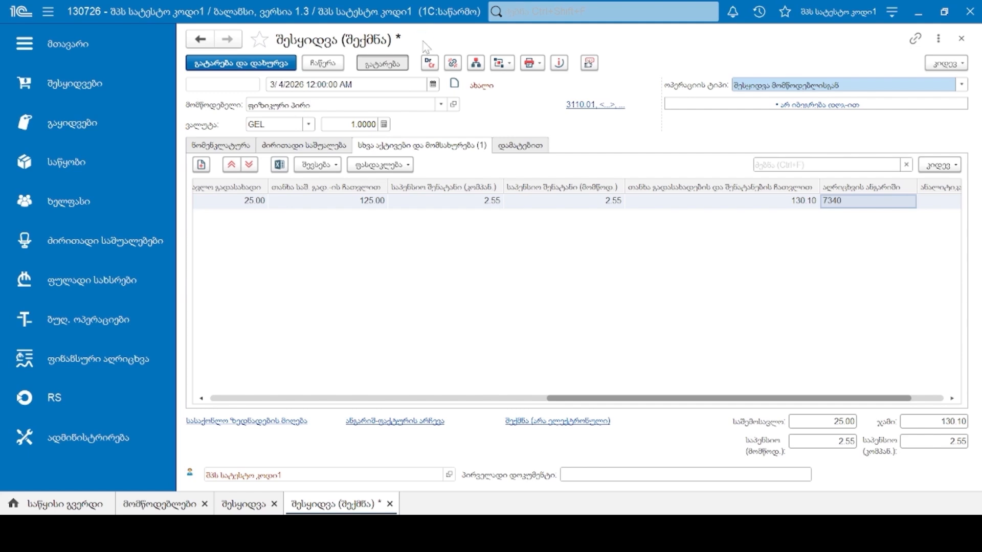
pyautogui.click(430, 63)
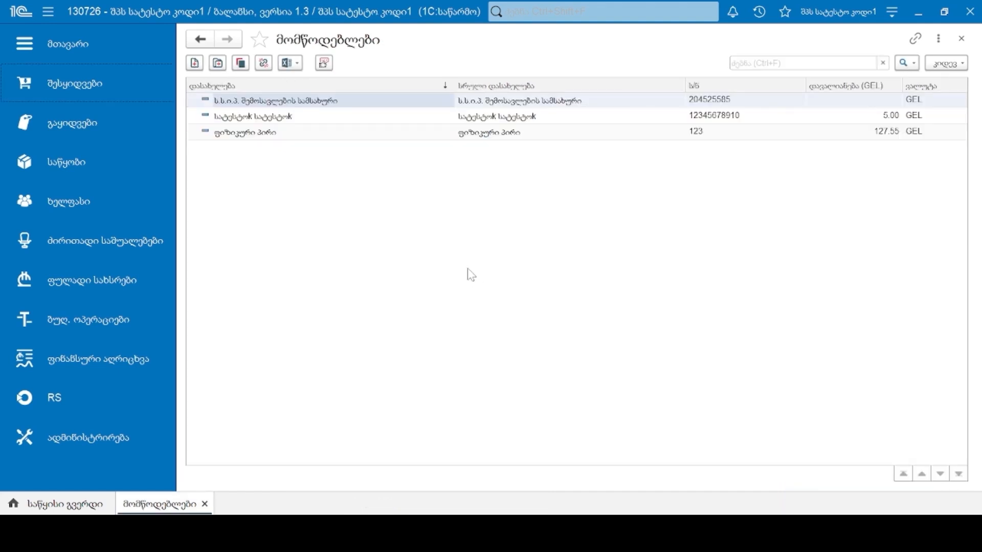
# - Start another new supplier with the legal form (სამართლებრივი ფორმა) უცხოური საწარმო and the name იმპორტი
pyautogui.click(195, 64)
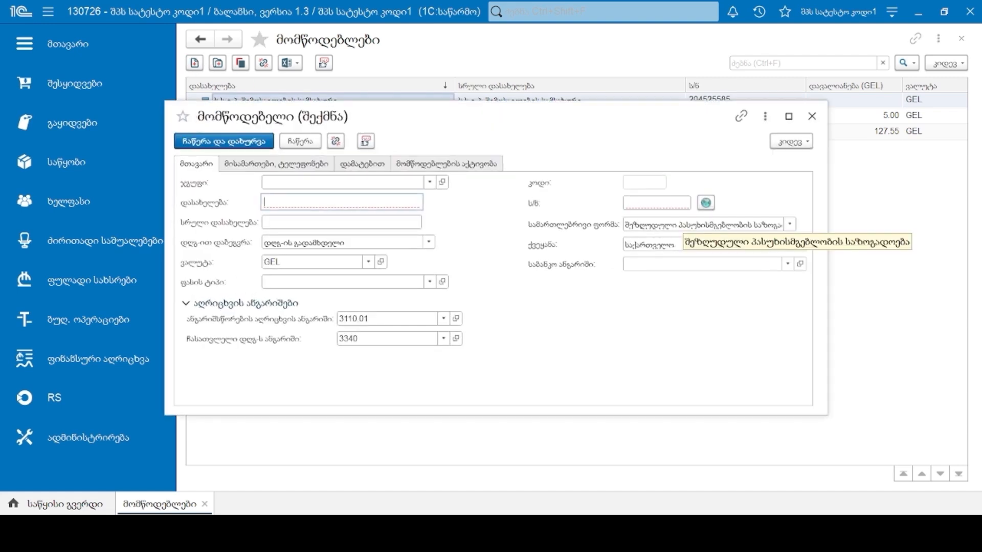
pyautogui.click(646, 225)
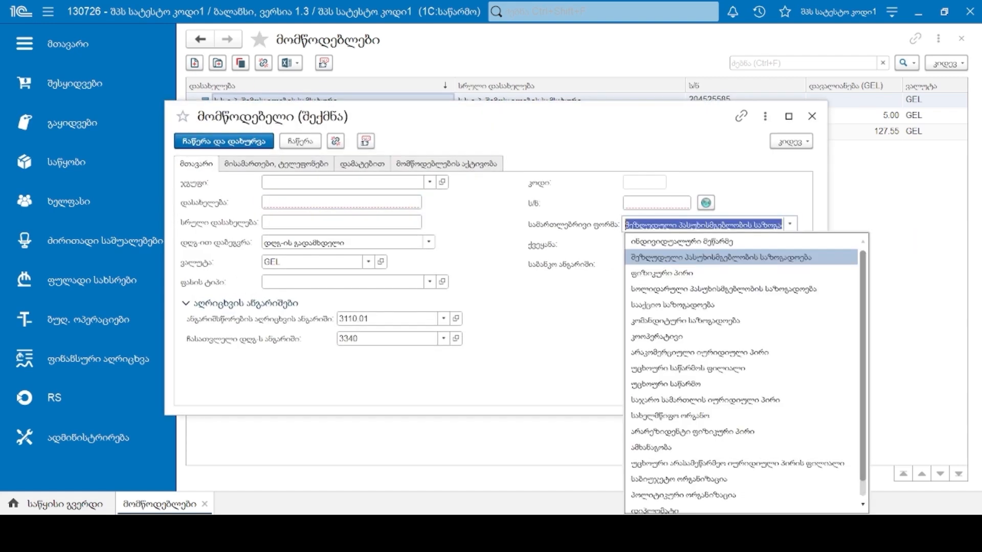
pyautogui.click(654, 384)
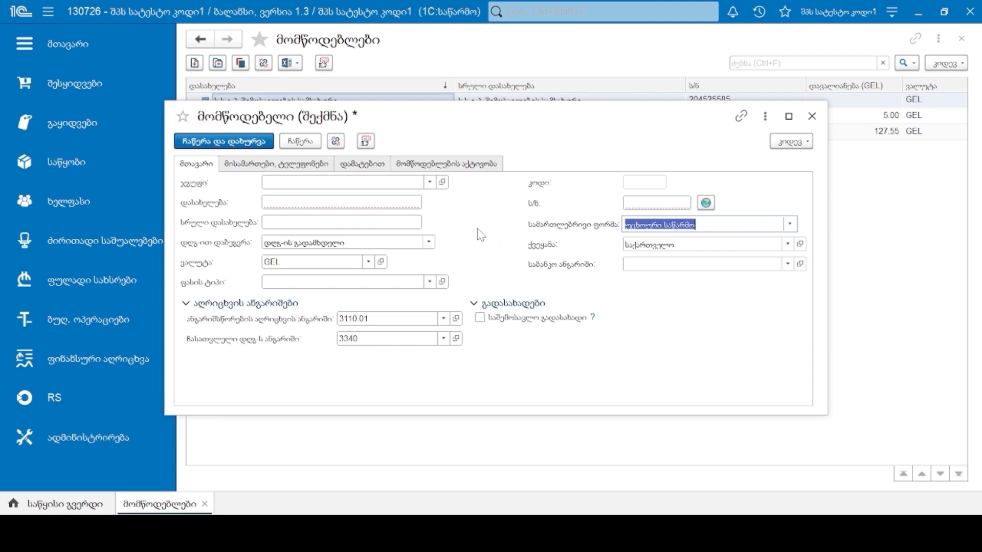
pyautogui.click(341, 202)
pyautogui.write('იმპორტი')
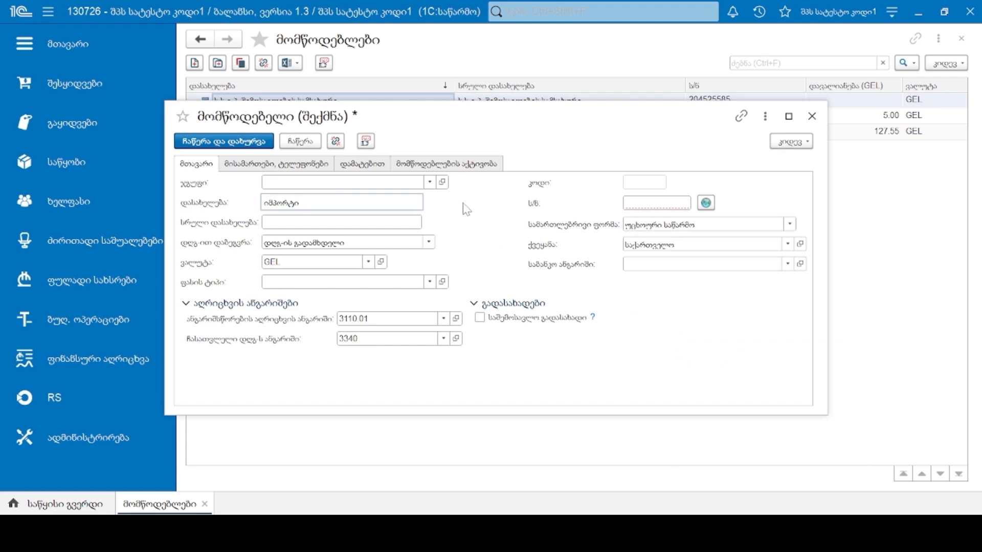
# - Set the supplier's VAT taxation (დღგ-ით დაბეგვრა) to იმპორტი and its currency (ვალუტა) to USD, then save and close it
pyautogui.click(429, 243)
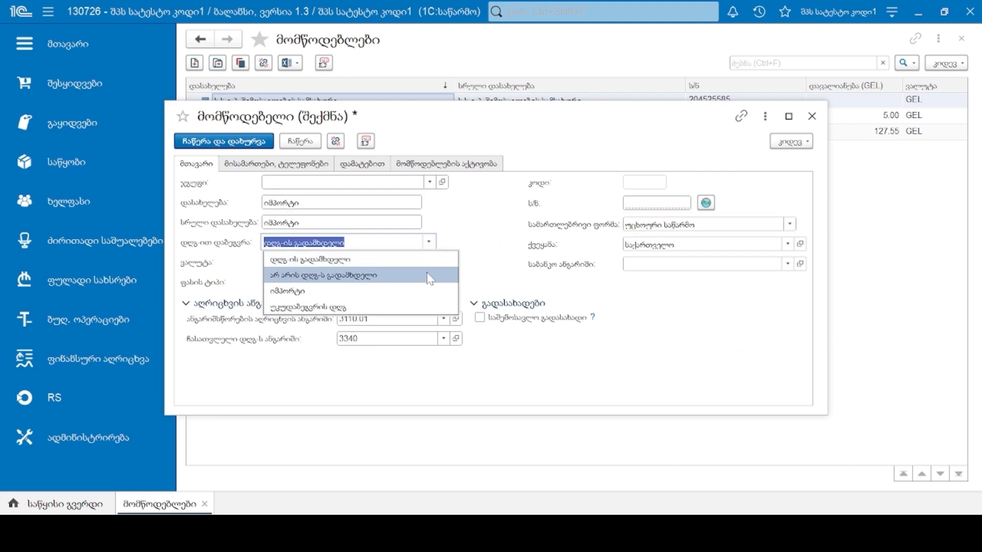
pyautogui.click(420, 291)
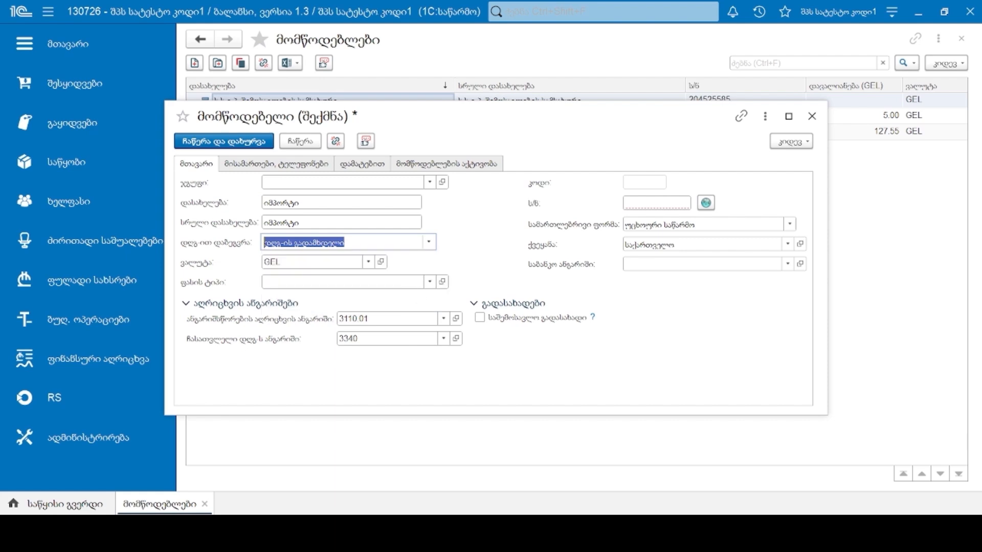
pyautogui.click(369, 263)
pyautogui.click(349, 307)
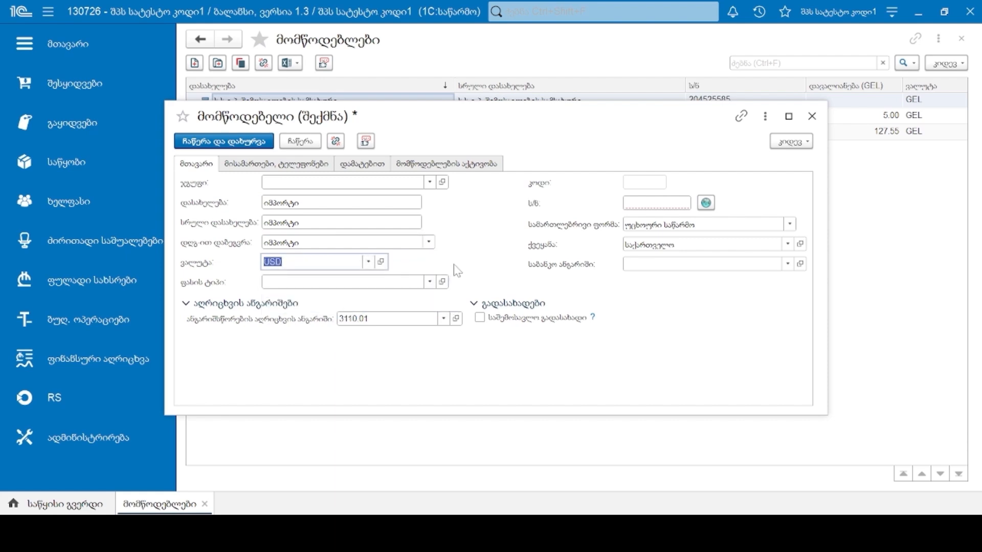
pyautogui.click(230, 150)
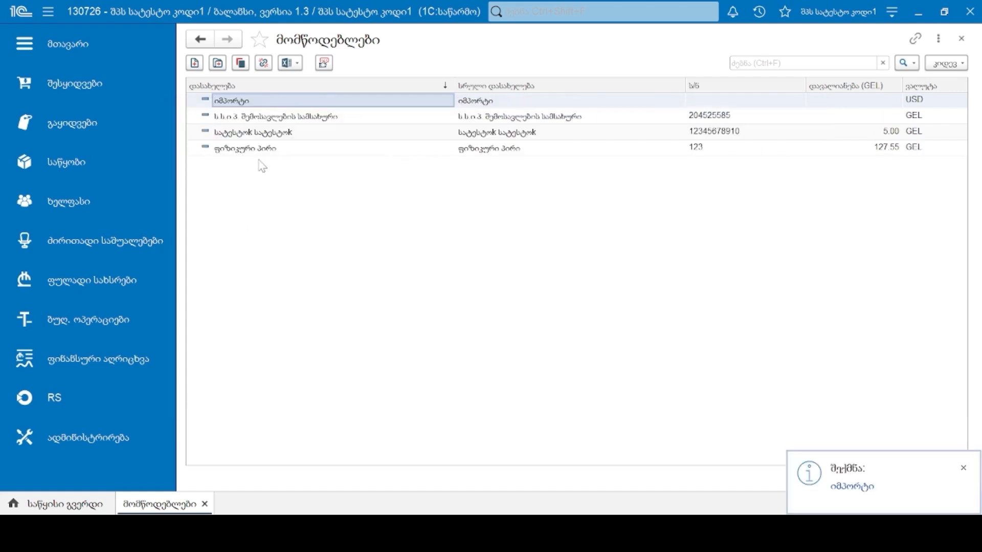
# - Create a new import purchase (შესყიდვა იმპორტით) with იმპორტი as the supplier (მომწოდებელი)
pyautogui.click(61, 84)
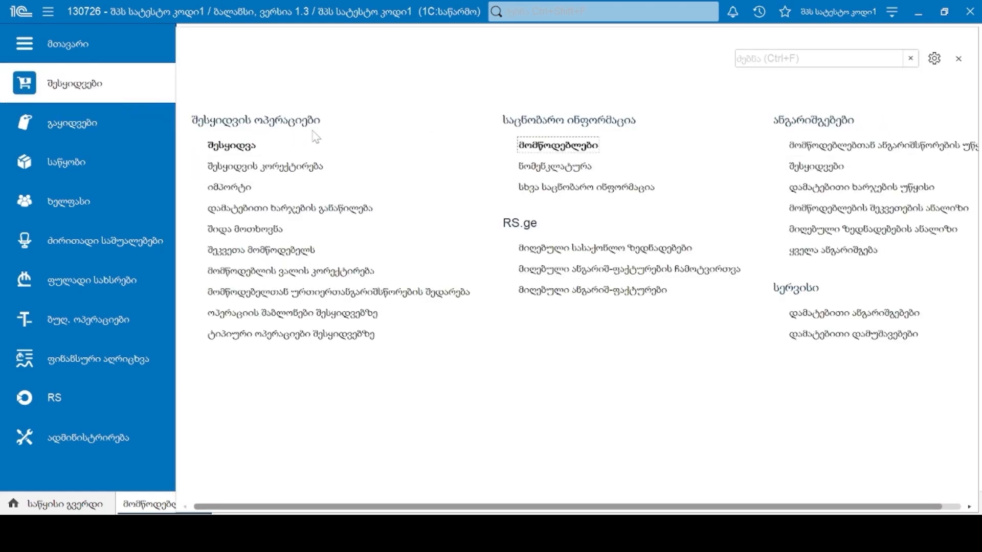
pyautogui.click(231, 147)
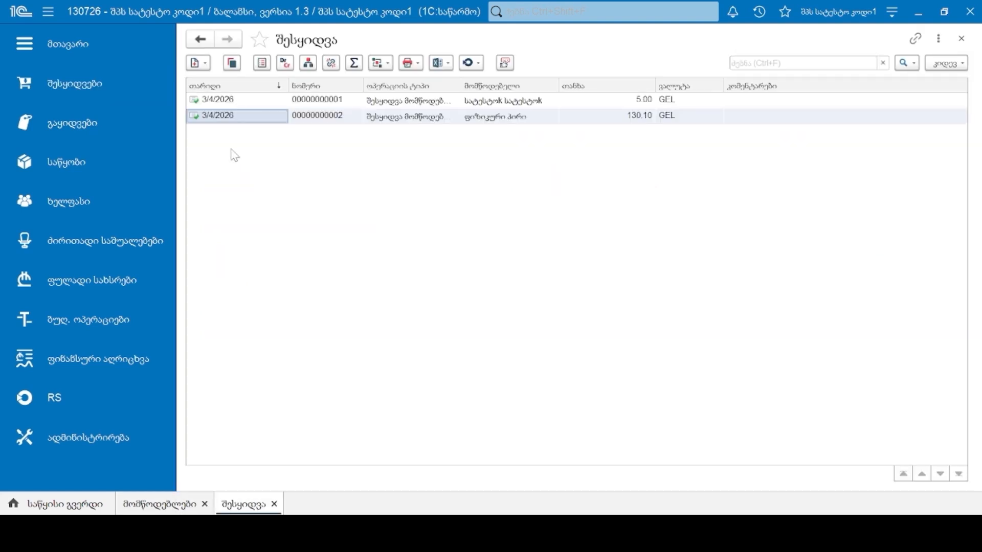
pyautogui.click(205, 64)
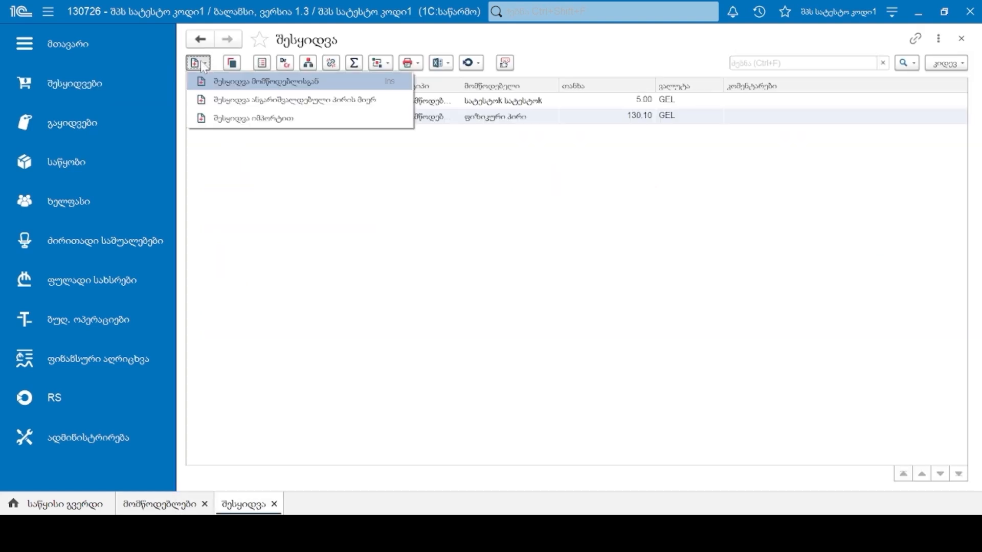
pyautogui.click(246, 119)
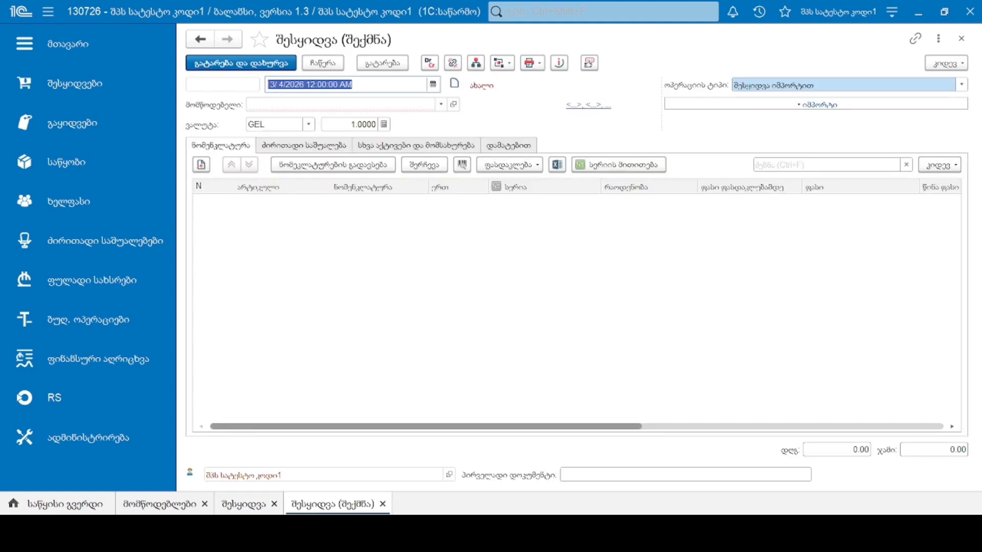
pyautogui.click(316, 104)
pyautogui.write('იმ')
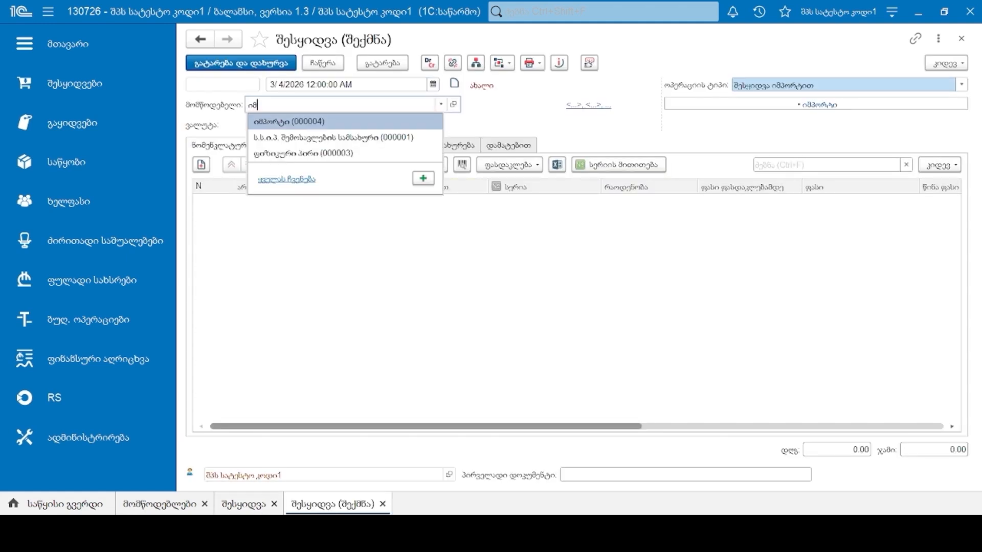
pyautogui.press('Return')
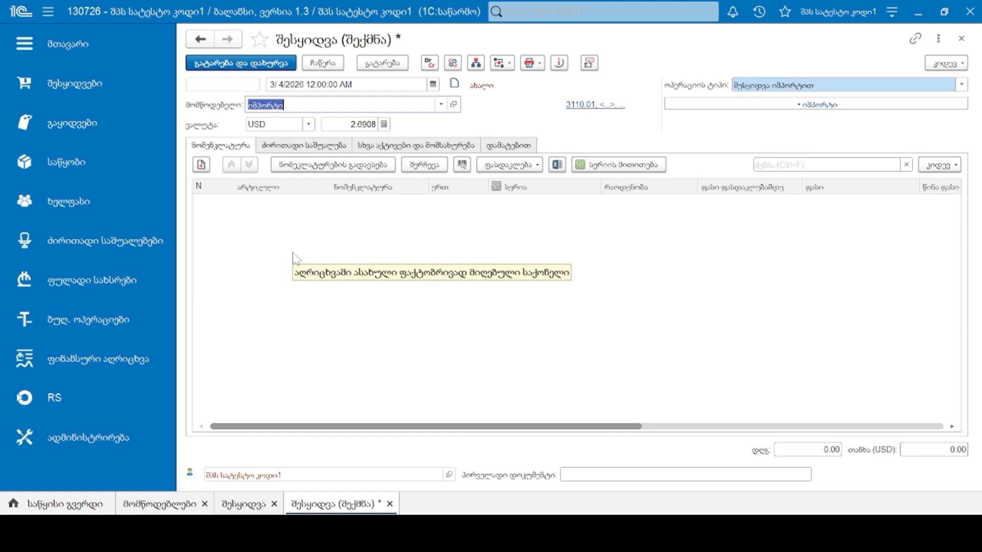
# - Add a goods line for წიწაკა at a price (ფასი) of 5 and post the import purchase
pyautogui.click(201, 164)
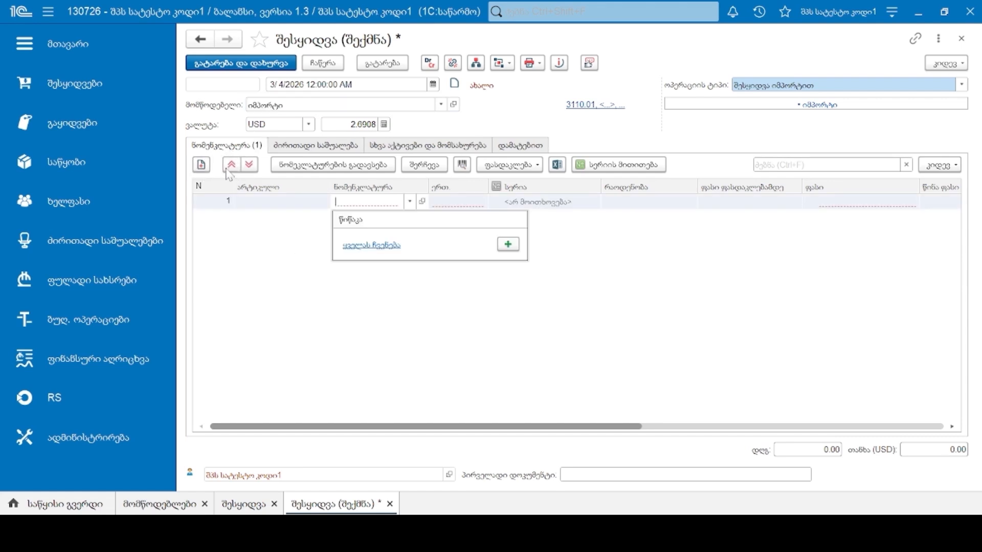
pyautogui.click(362, 218)
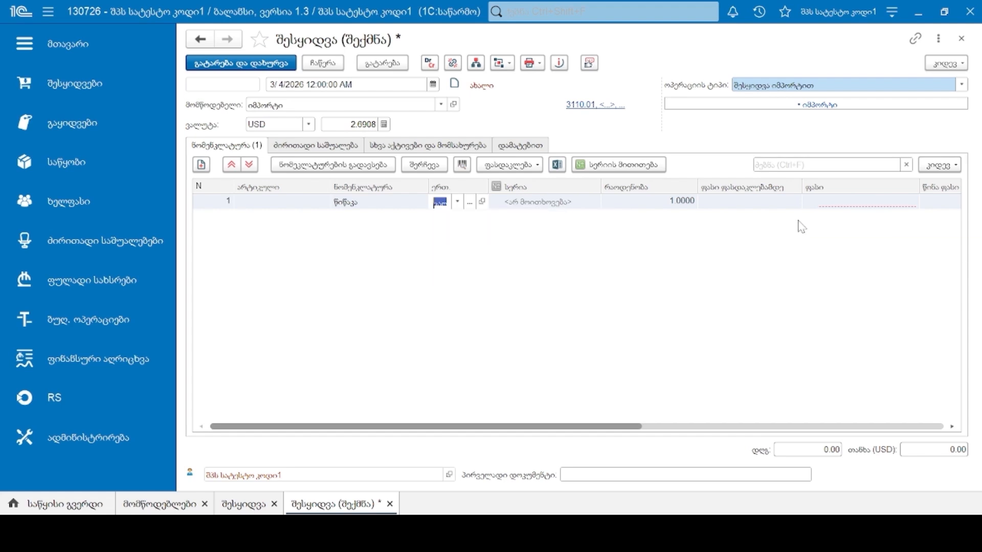
pyautogui.press('Return')
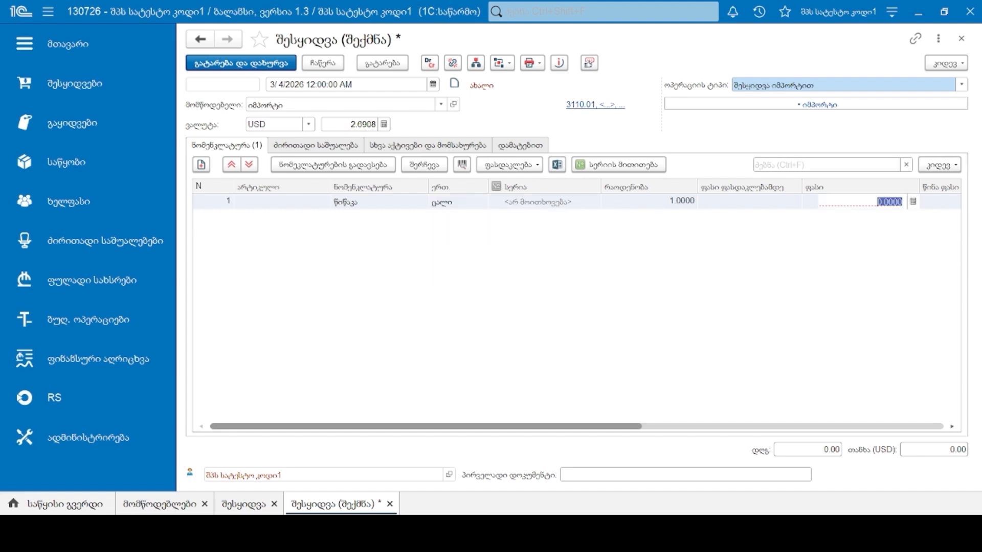
pyautogui.write('5')
pyautogui.press('Return')
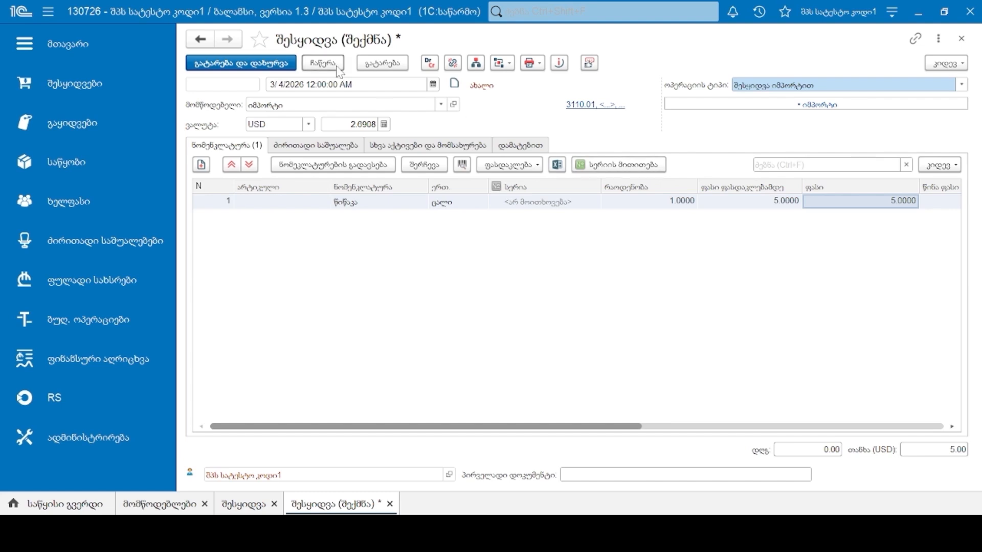
pyautogui.click(375, 70)
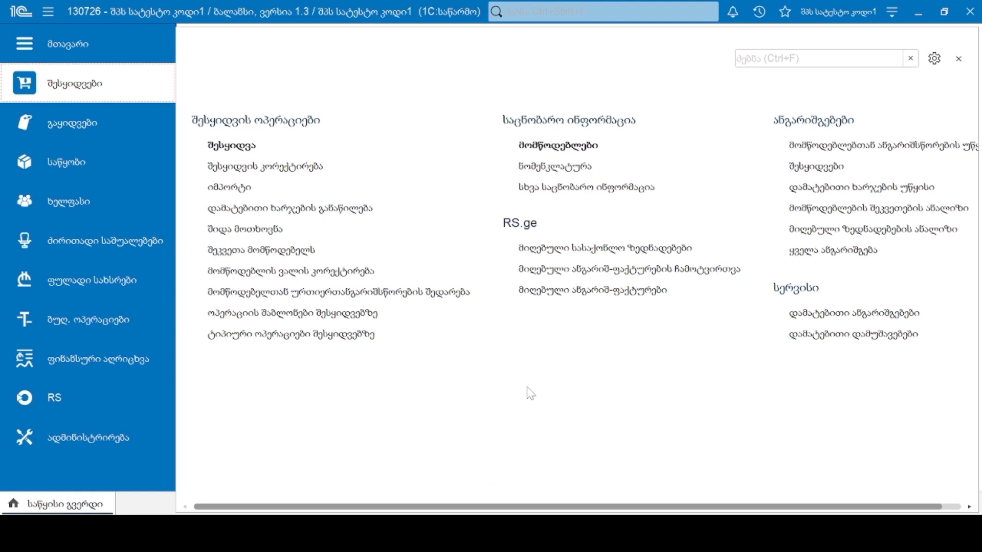
# - Create a new purchase from a supplier (შესყიდვა მომწოდებლისგან) with სატესტოk სატესტოk as the supplier
pyautogui.click(240, 147)
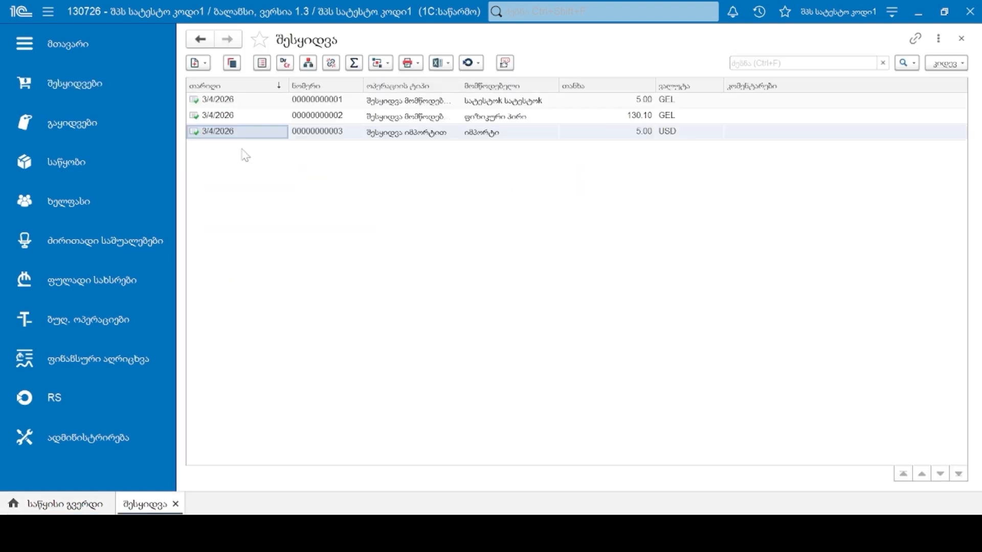
pyautogui.click(206, 67)
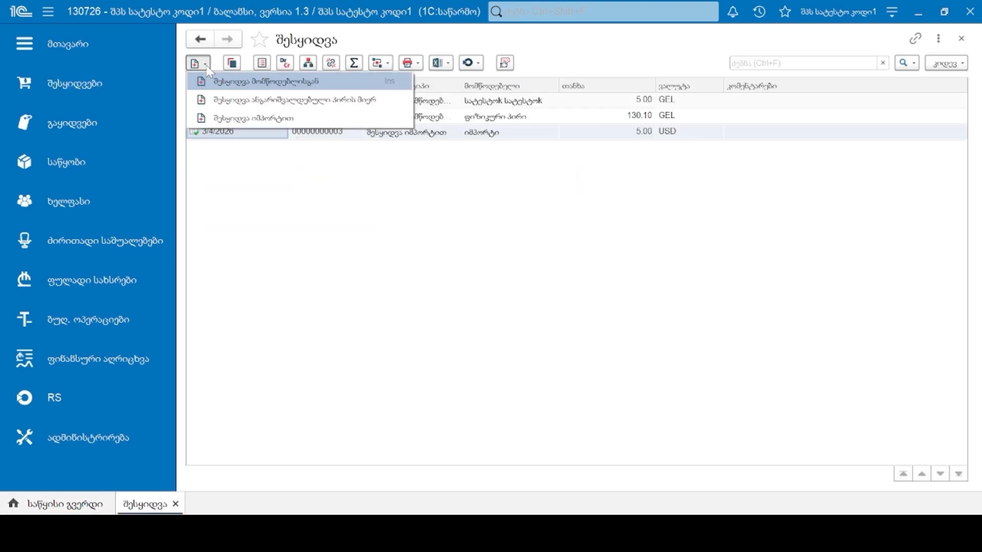
pyautogui.click(232, 82)
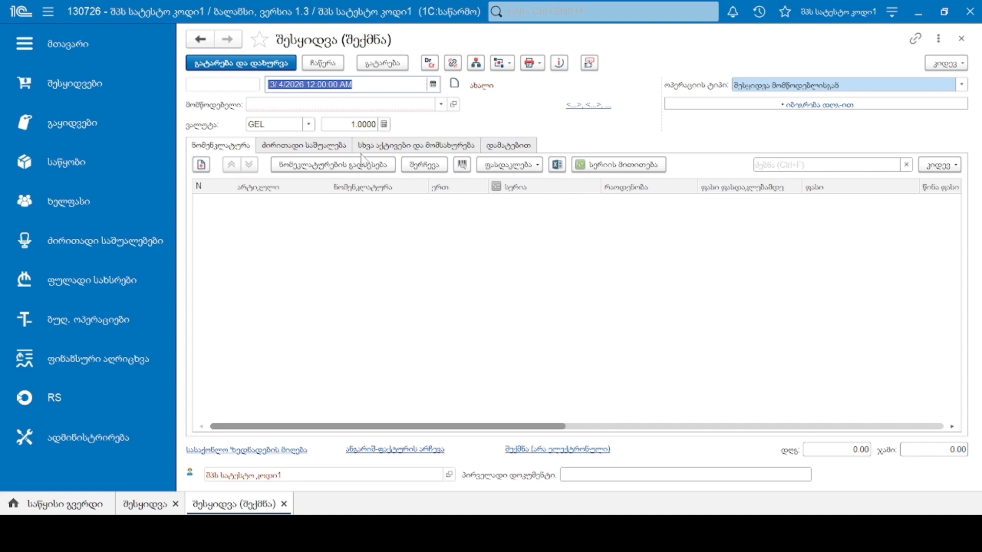
pyautogui.click(415, 147)
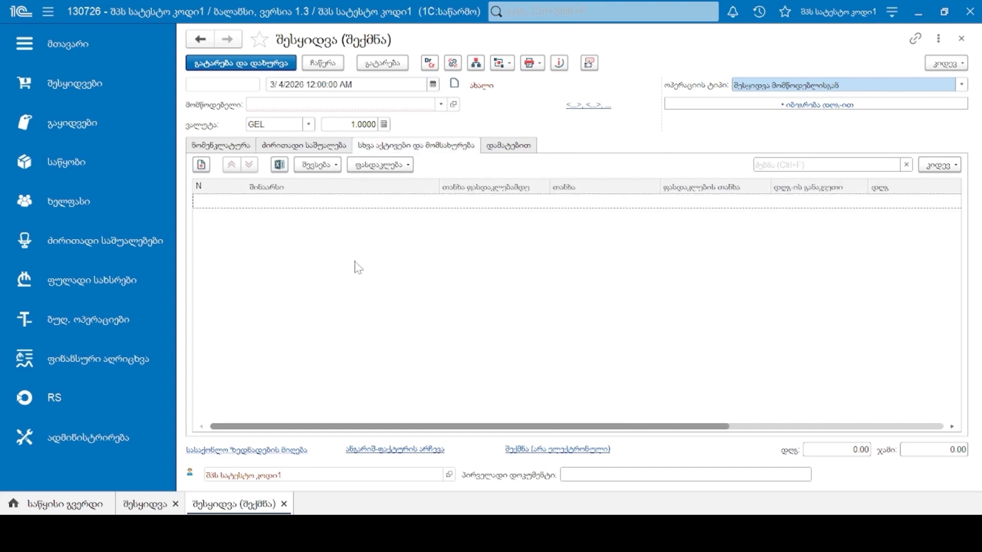
pyautogui.click(358, 105)
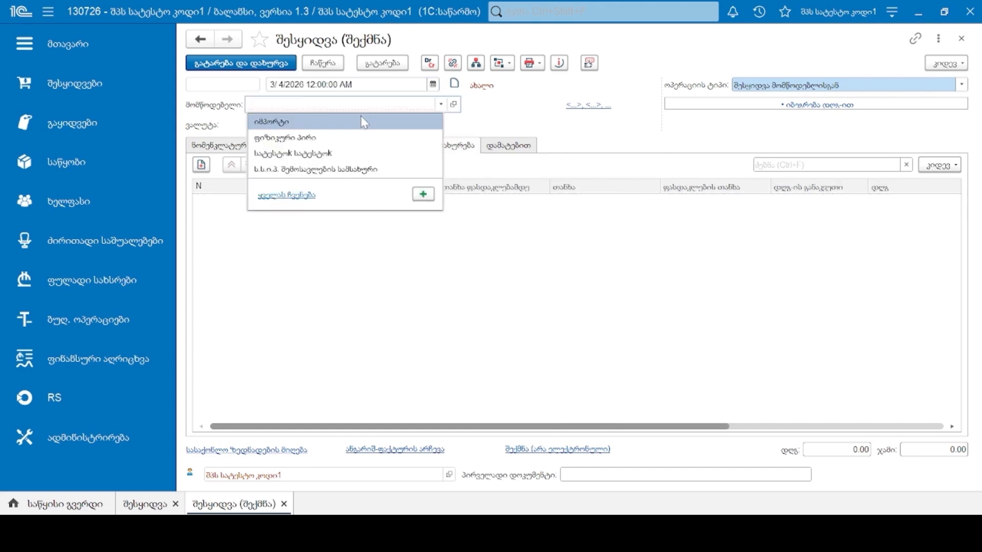
pyautogui.click(358, 153)
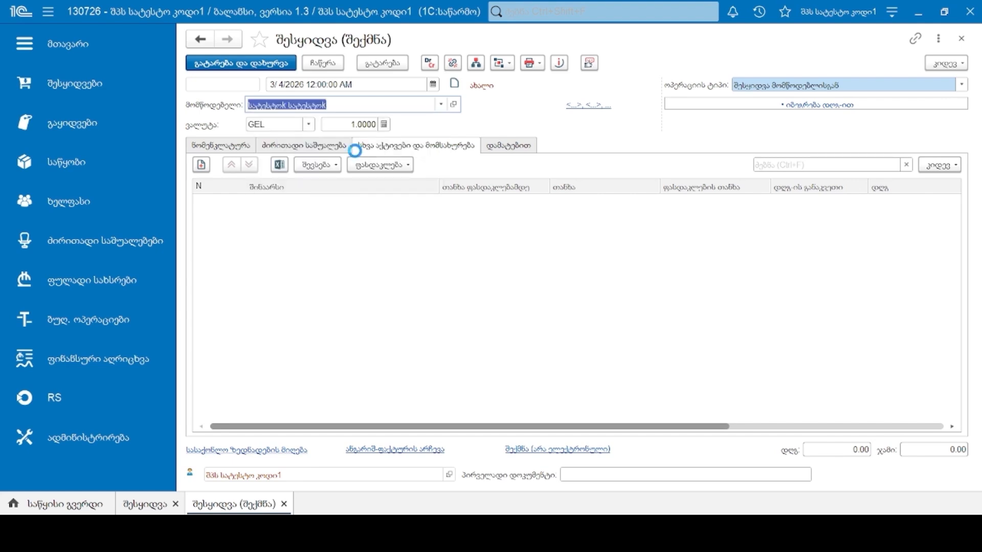
# - Add a line for ტრანსპორტირება with an amount (თანხა) of 50 in the other assets and services section (სხვა აქტივები და მომსახურება)
pyautogui.click(202, 164)
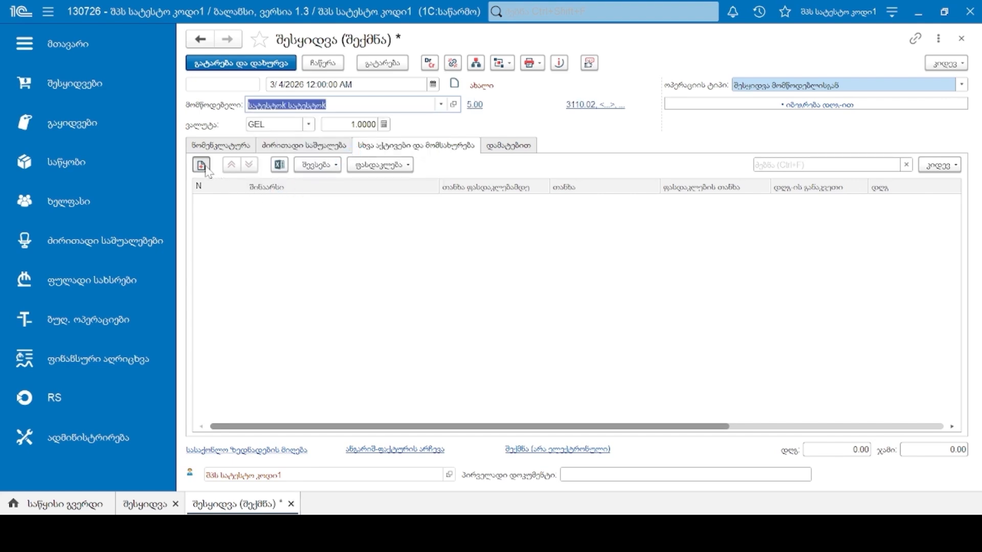
pyautogui.write('ანსპორტირება')
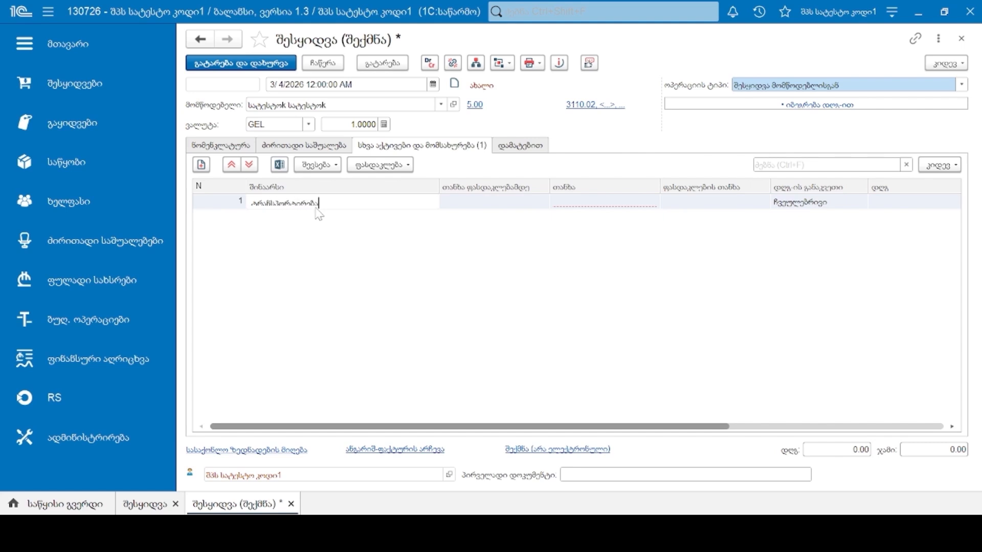
pyautogui.press('Return')
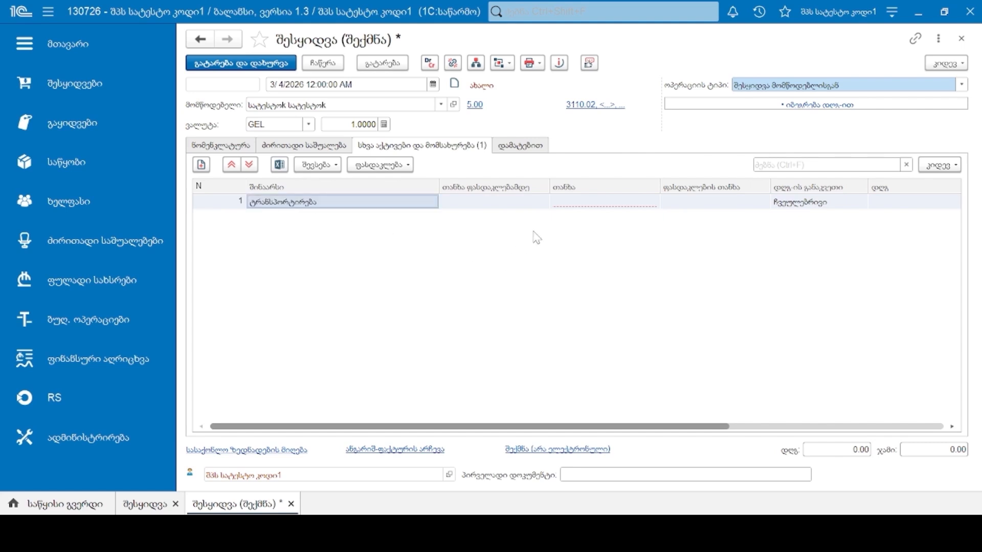
pyautogui.click(570, 202)
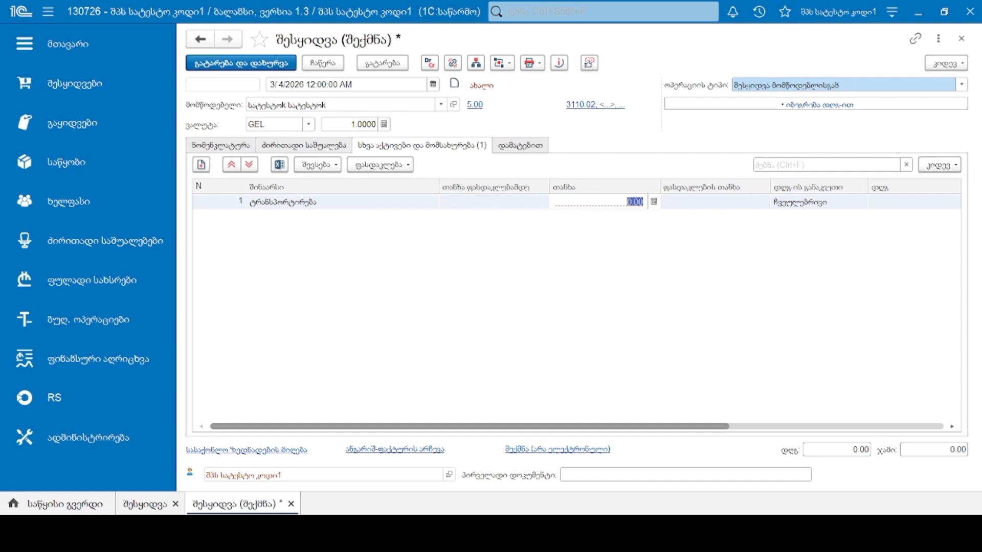
pyautogui.write('5')
pyautogui.press('Return')
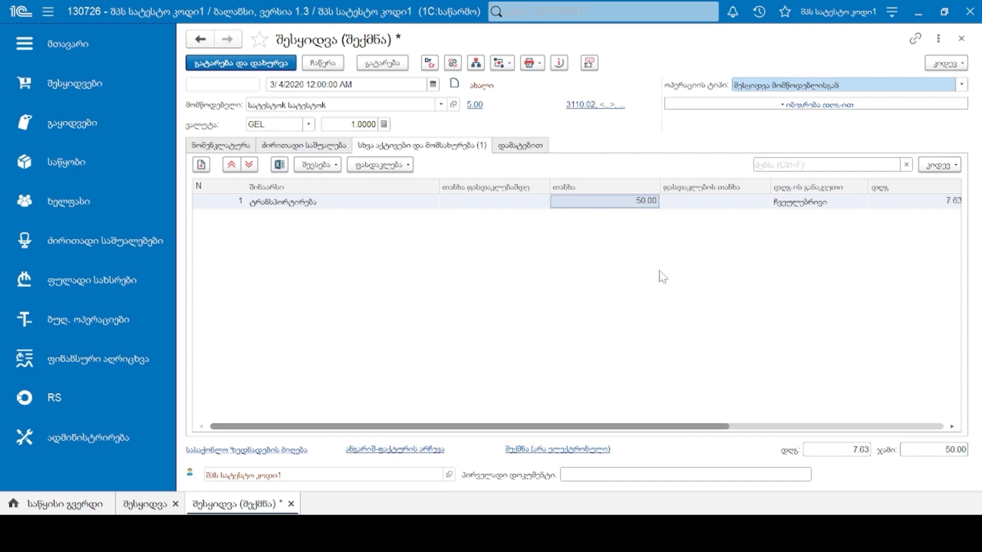
# - Set the transport line's accounting account (აღრიცხვის ანგარიში) to 1690.01, then post and close the purchase
pyautogui.moveTo(667, 426); pyautogui.dragTo(941, 413)
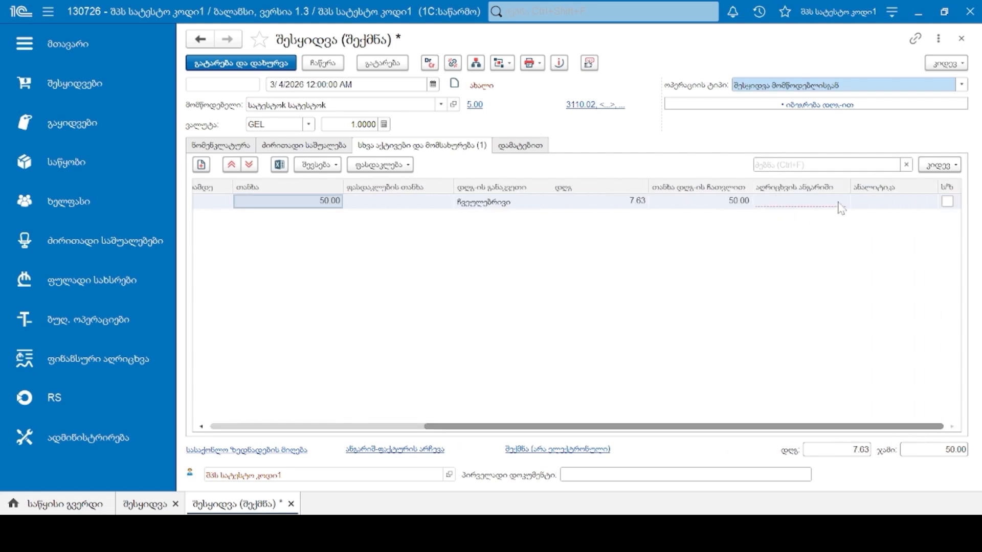
pyautogui.click(804, 208)
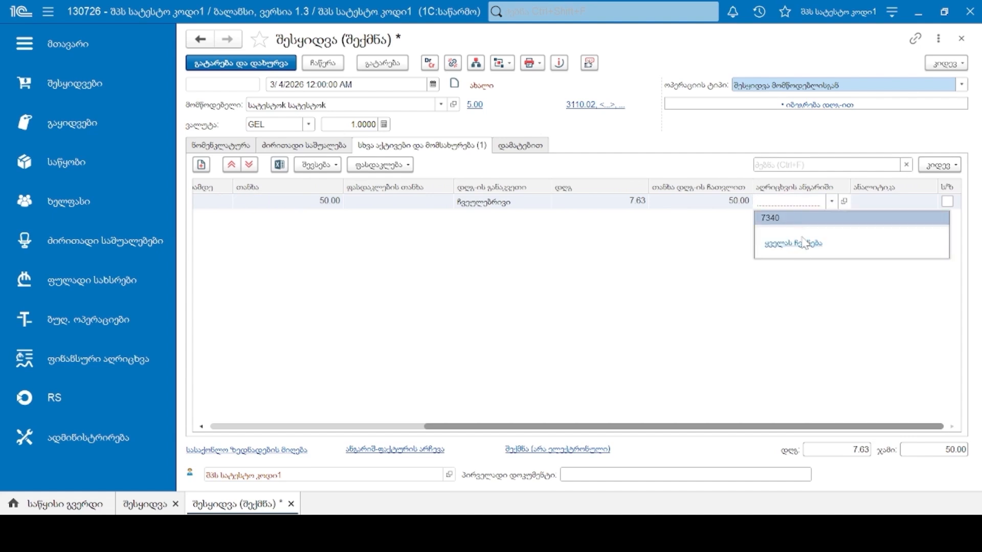
pyautogui.click(799, 245)
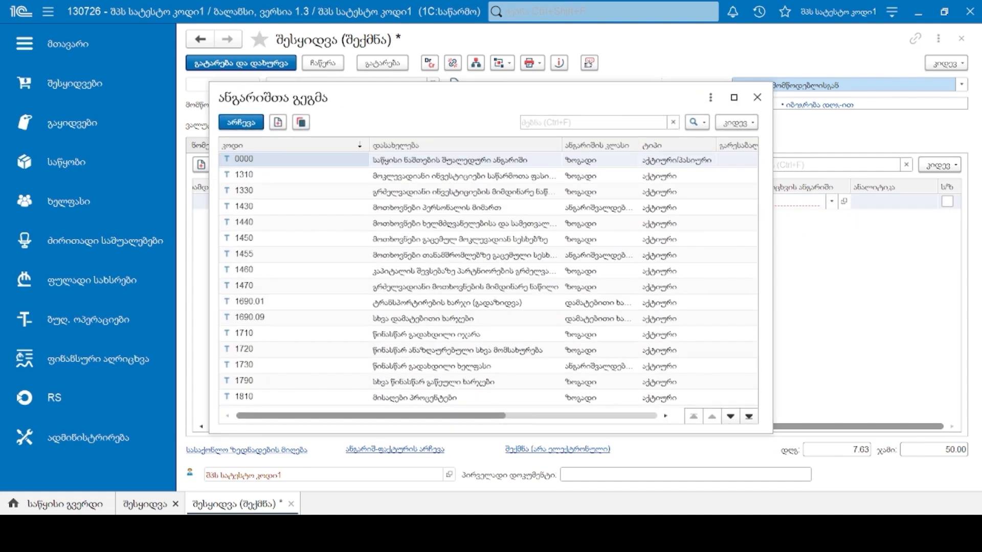
pyautogui.write('169')
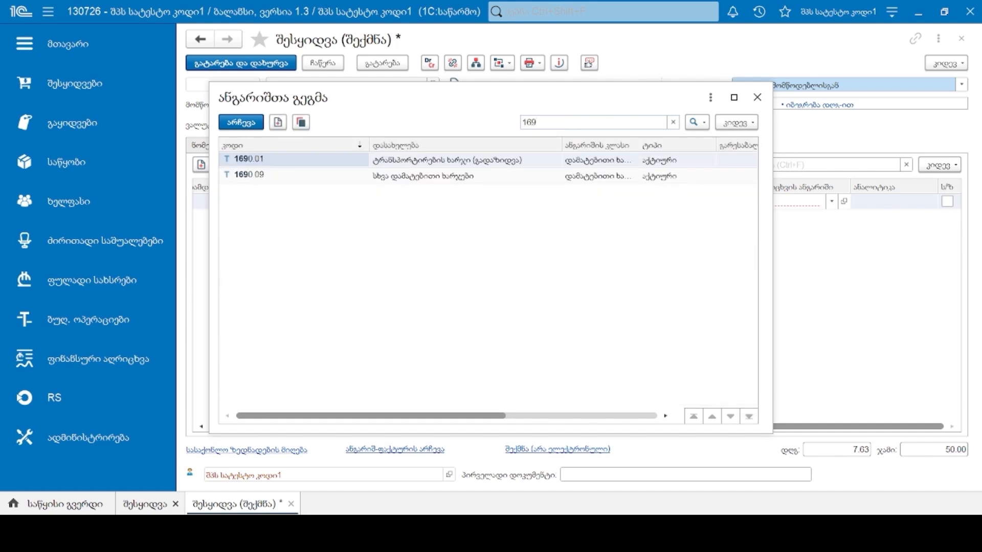
pyautogui.moveTo(638, 147); pyautogui.dragTo(684, 148)
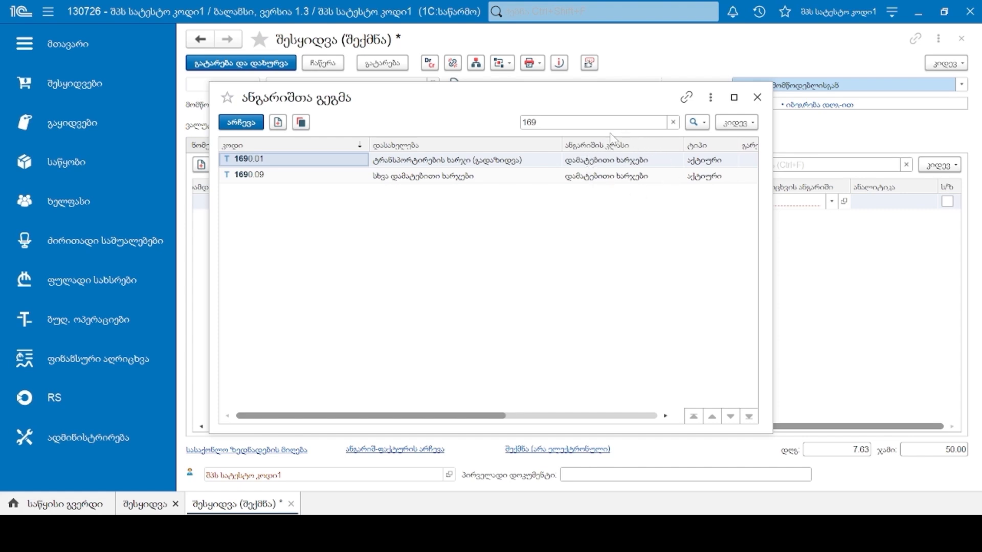
pyautogui.click(574, 162)
pyautogui.doubleClick(576, 162)
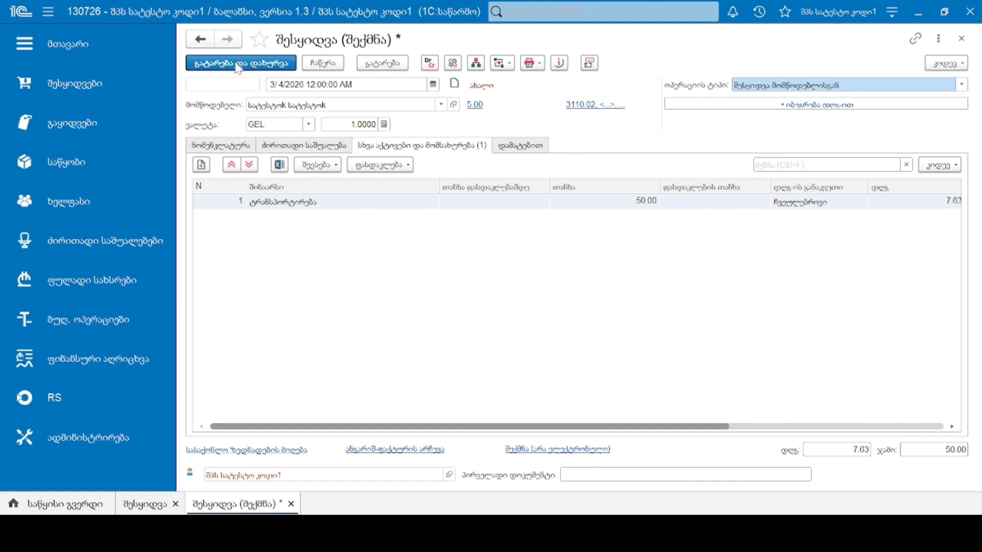
pyautogui.click(249, 62)
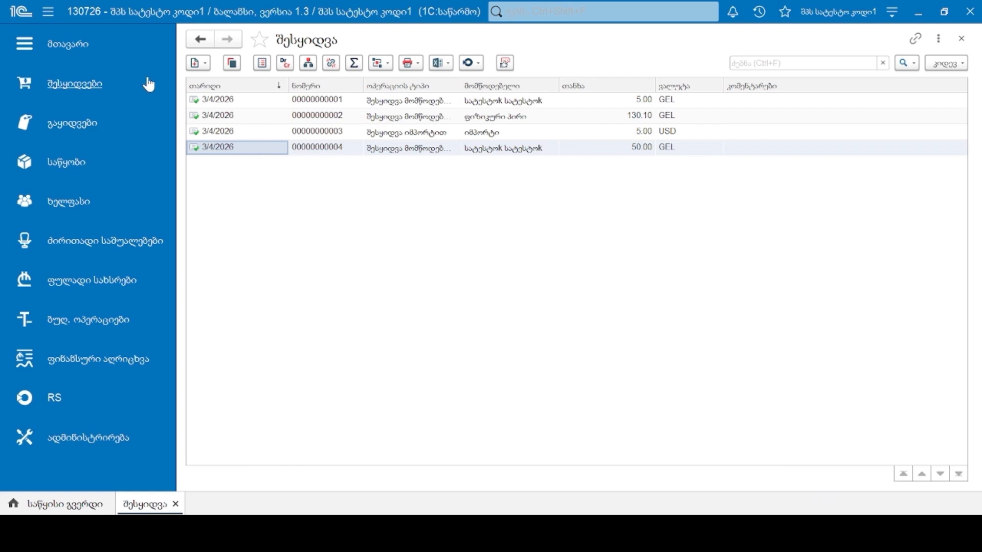
# - Create an additional cost allocation (დამატებითი ხარჯების განაწილება) and load its expense from the 50 GEL transport purchase
pyautogui.click(108, 84)
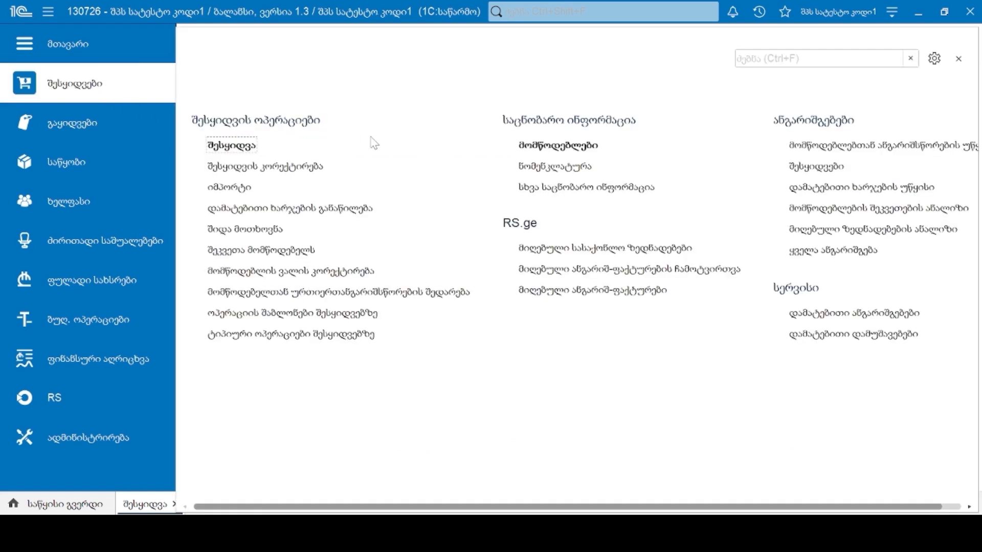
pyautogui.click(328, 209)
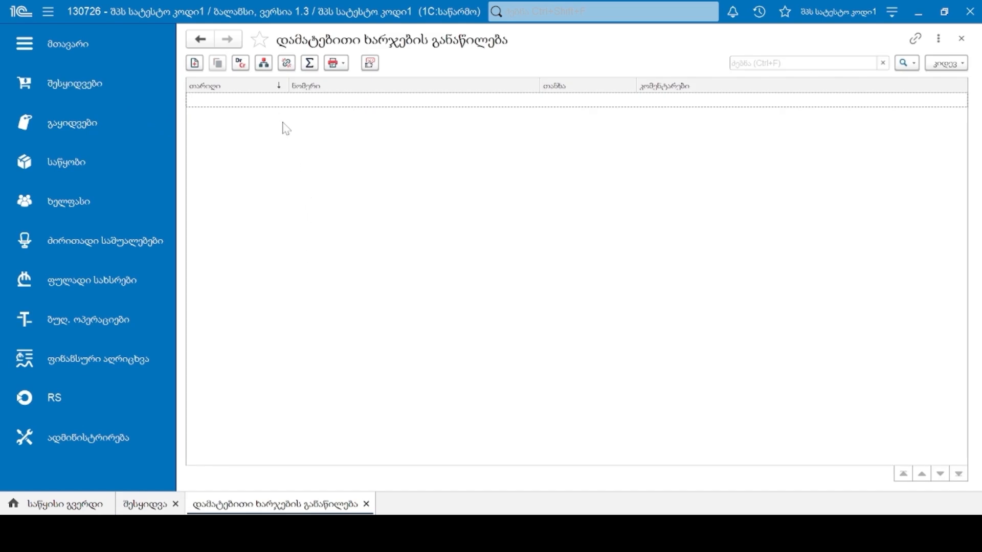
pyautogui.click(195, 64)
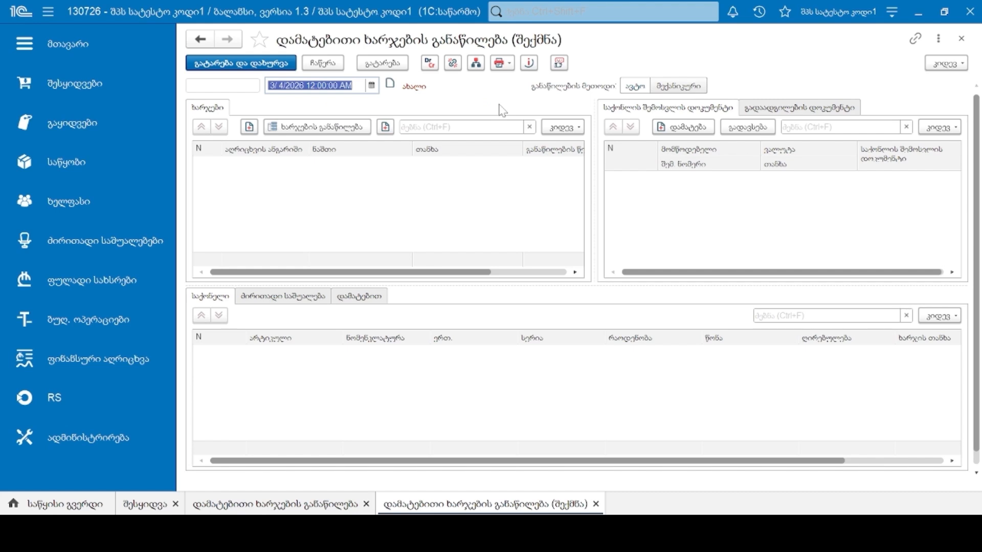
pyautogui.click(249, 127)
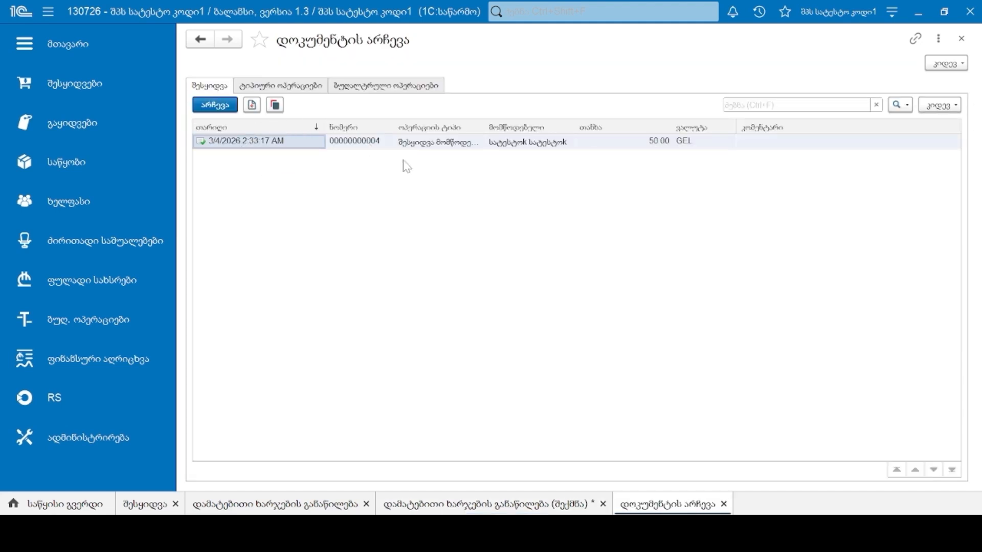
pyautogui.doubleClick(290, 147)
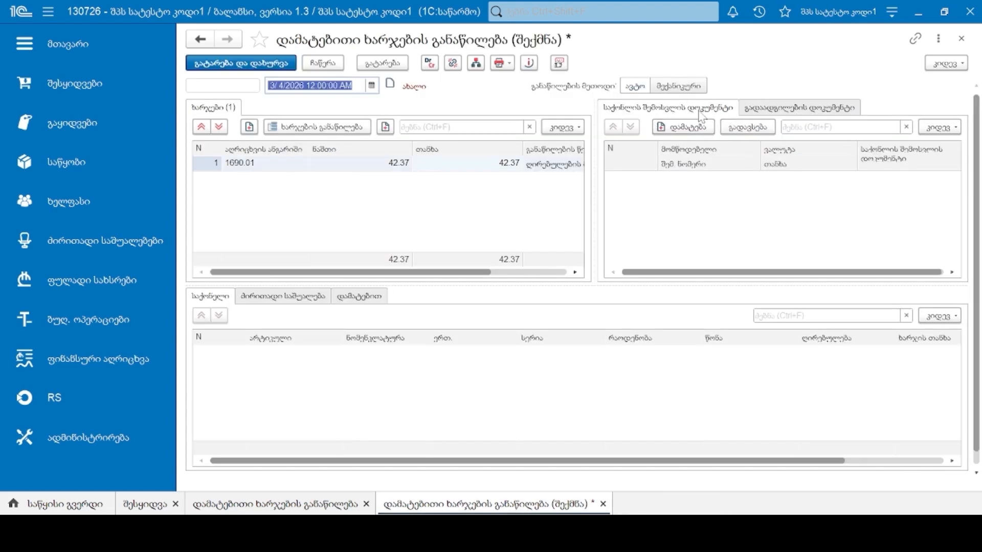
# - Add the 5.00 USD import purchase (იმპორტი) to the allocation as its goods receipt document
pyautogui.click(669, 127)
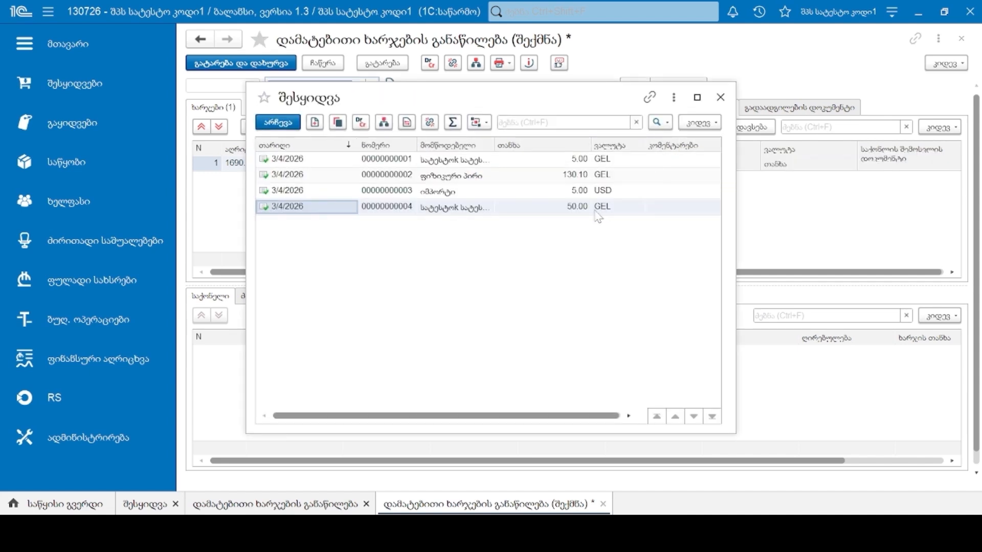
pyautogui.click(471, 191)
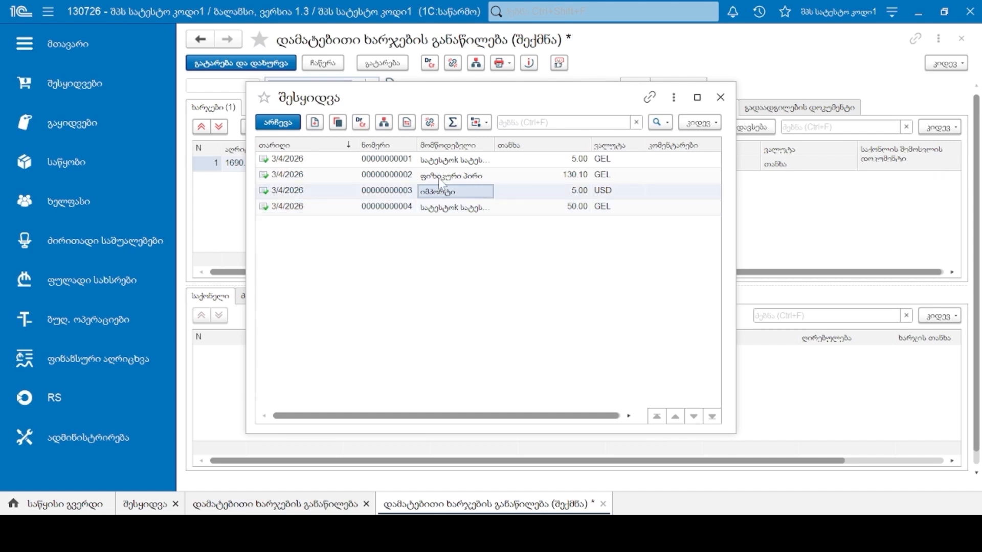
pyautogui.doubleClick(442, 196)
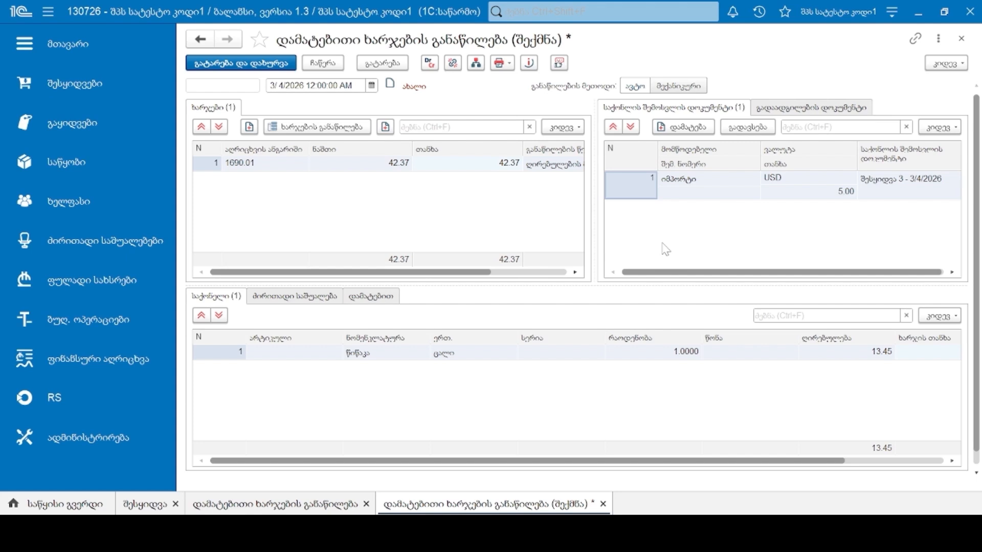
# - Distribute the expense over the goods by value (ღირებულების მიხედვით), then post the allocation and inspect its accounting entries
pyautogui.moveTo(495, 272); pyautogui.dragTo(532, 280)
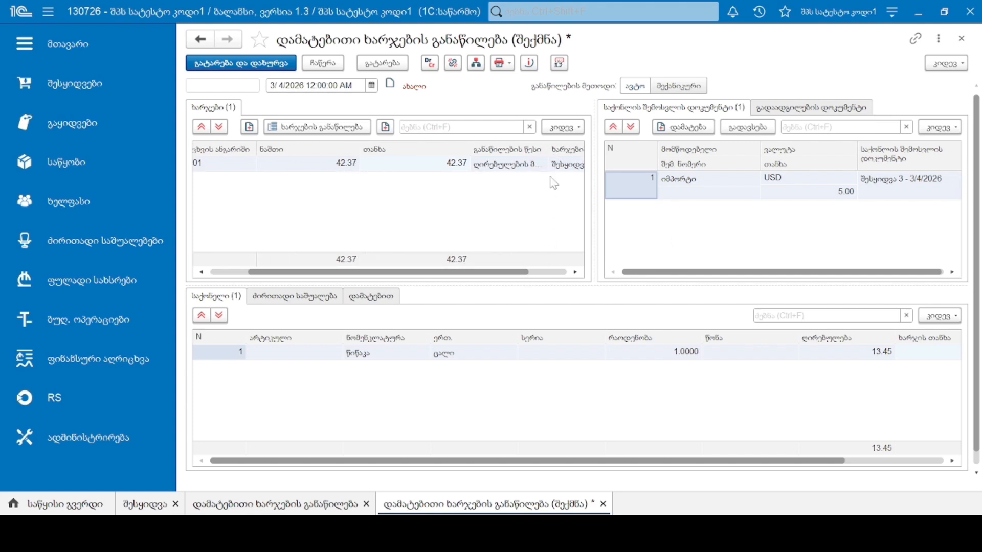
pyautogui.click(526, 173)
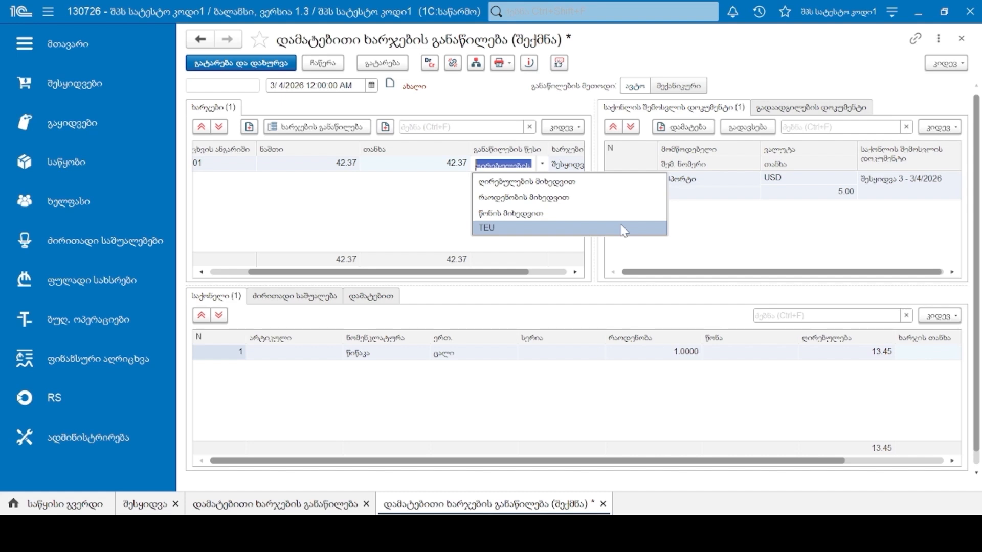
pyautogui.click(686, 234)
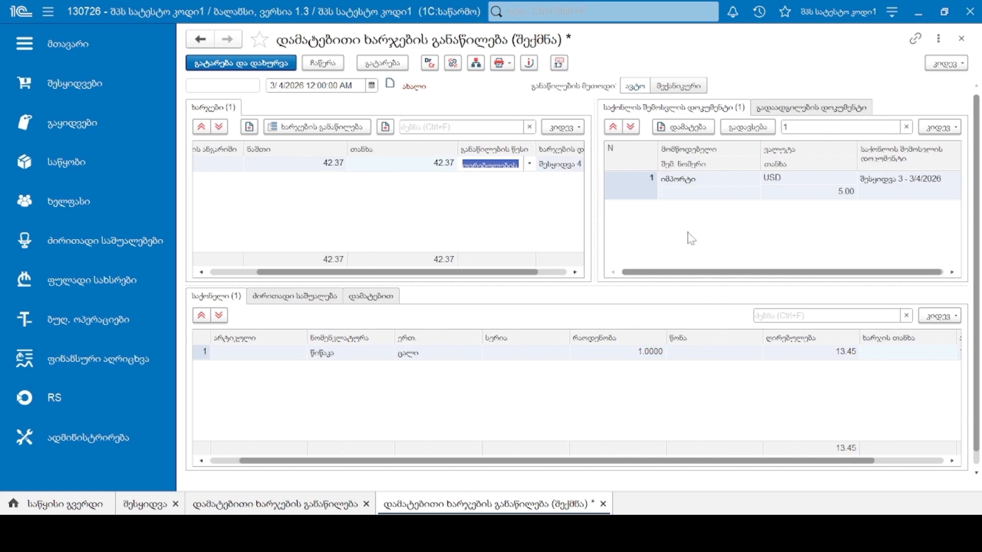
pyautogui.click(344, 124)
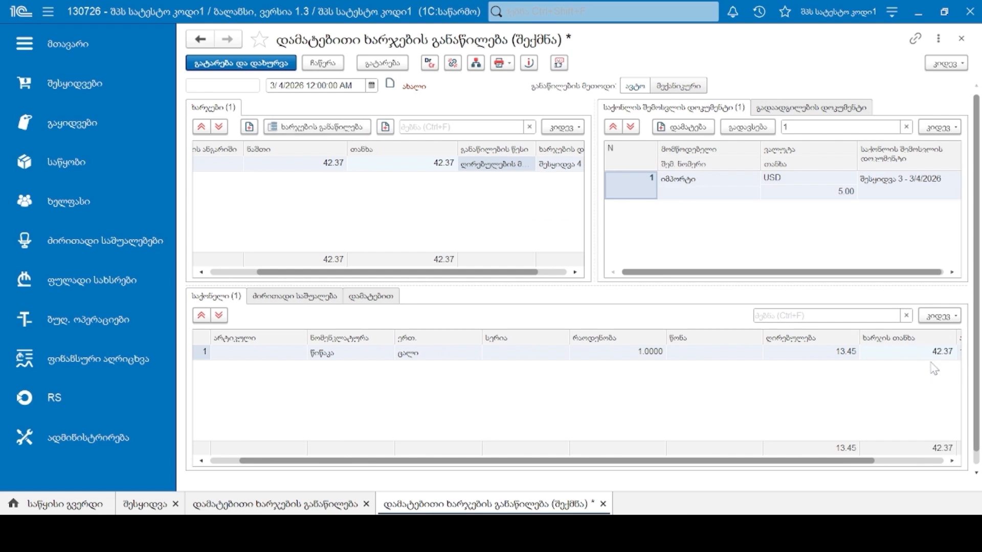
pyautogui.click(369, 66)
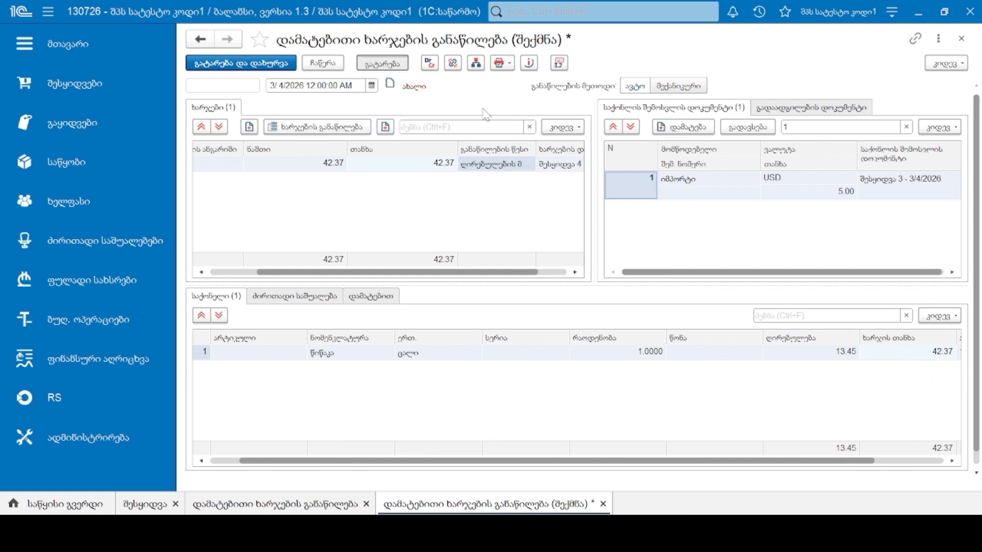
pyautogui.click(430, 64)
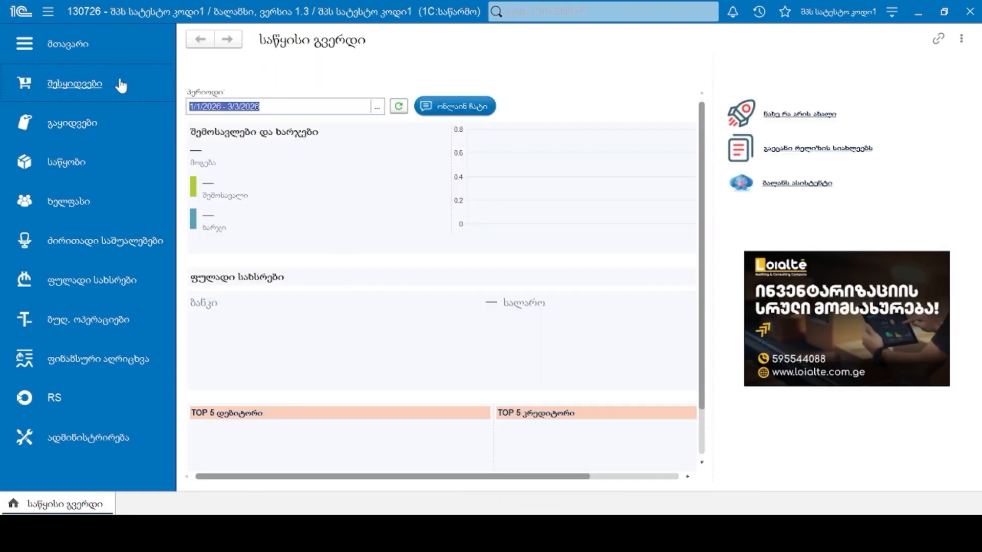
# - Create a new import document (იმპორტი) and add the 5.00 USD import purchase to its receipt documents
pyautogui.click(121, 84)
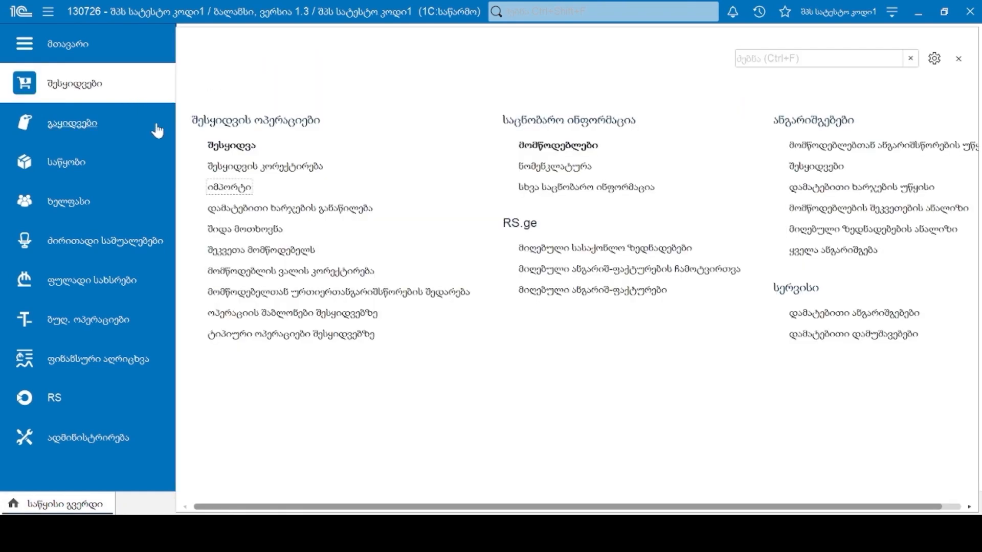
pyautogui.click(227, 189)
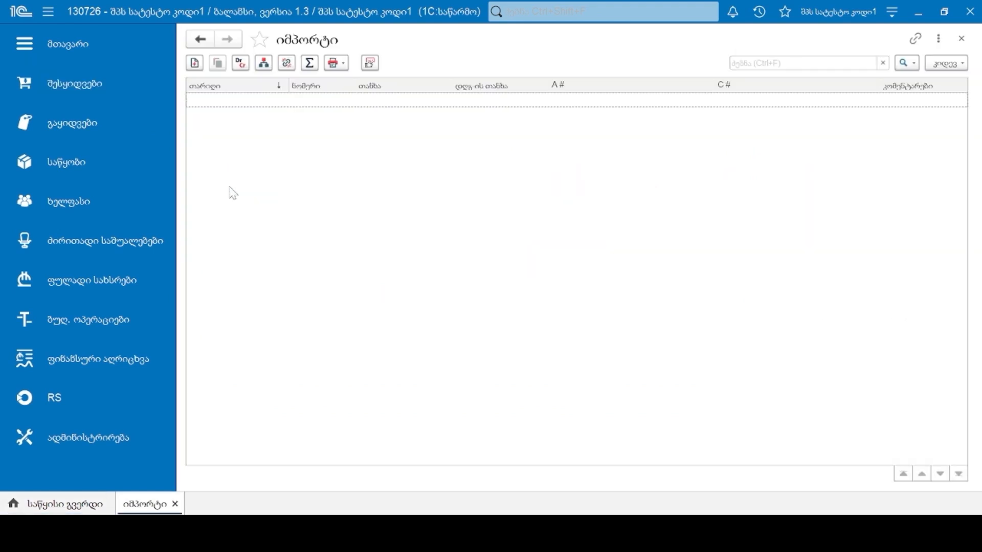
pyautogui.click(195, 64)
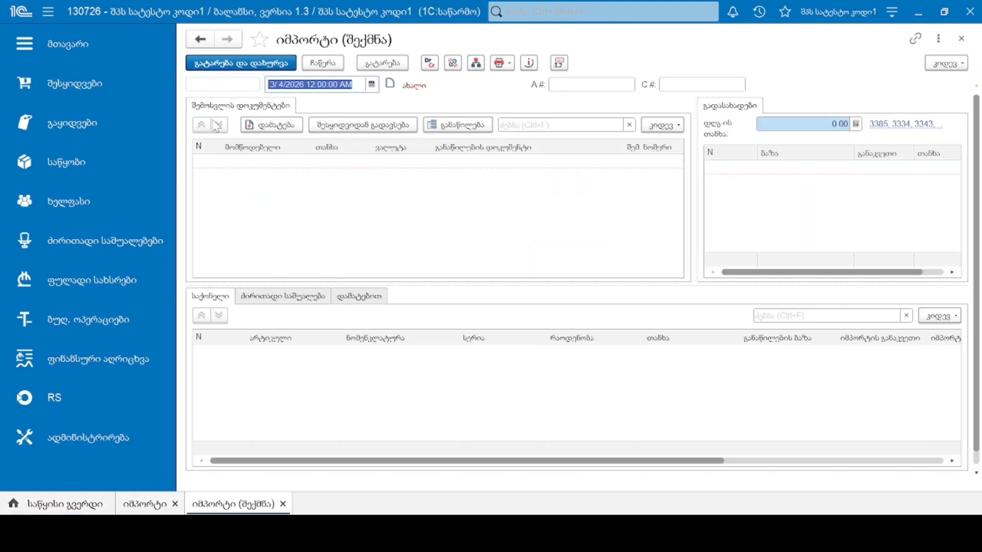
pyautogui.click(272, 125)
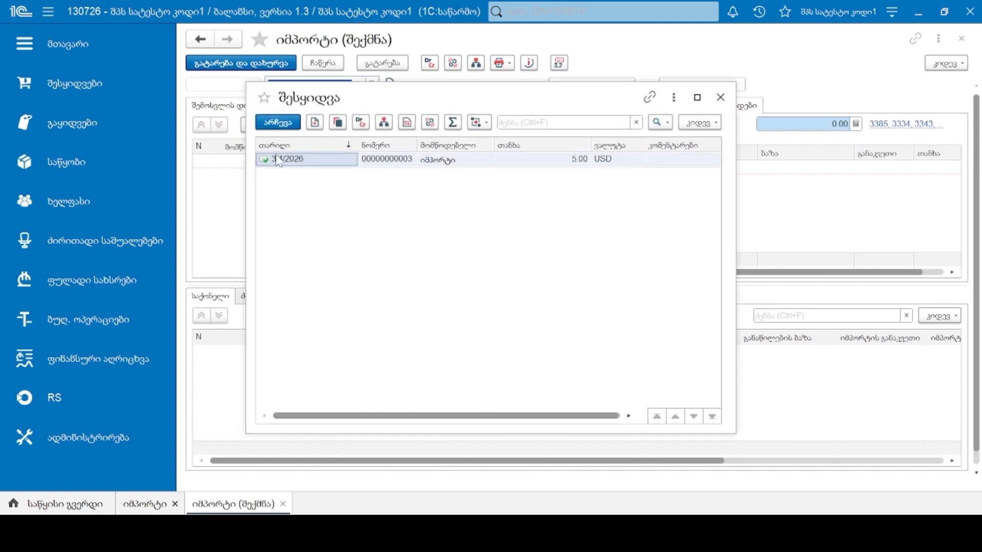
pyautogui.click(279, 122)
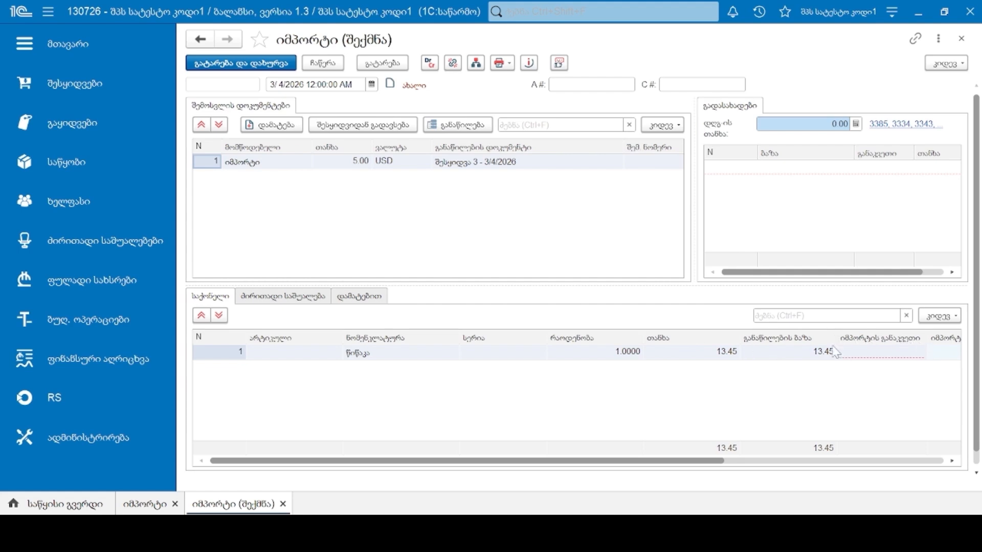
# - Set the import rate (იმპორტის განაკვეთი) of the წიწაკა line to 12%
pyautogui.click(862, 357)
pyautogui.click(837, 395)
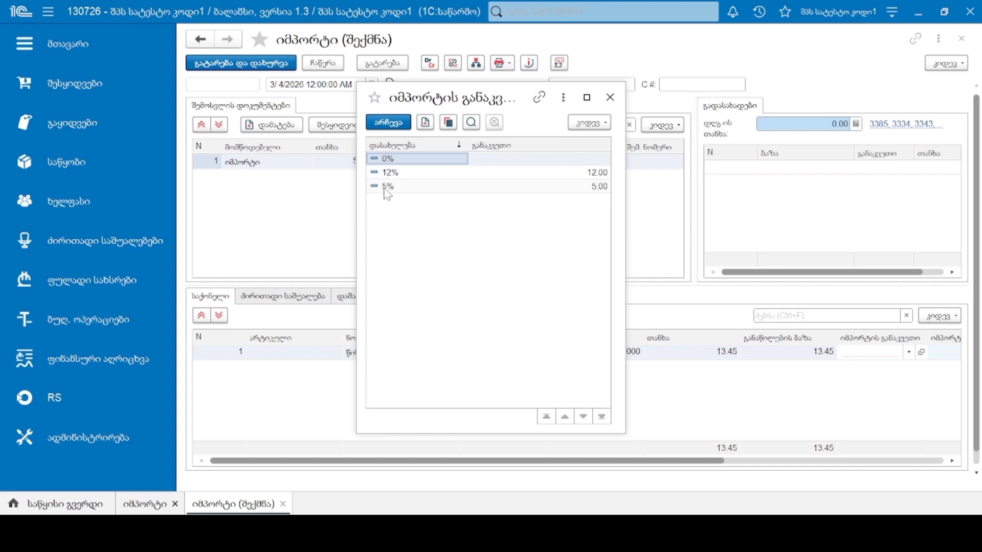
pyautogui.doubleClick(391, 173)
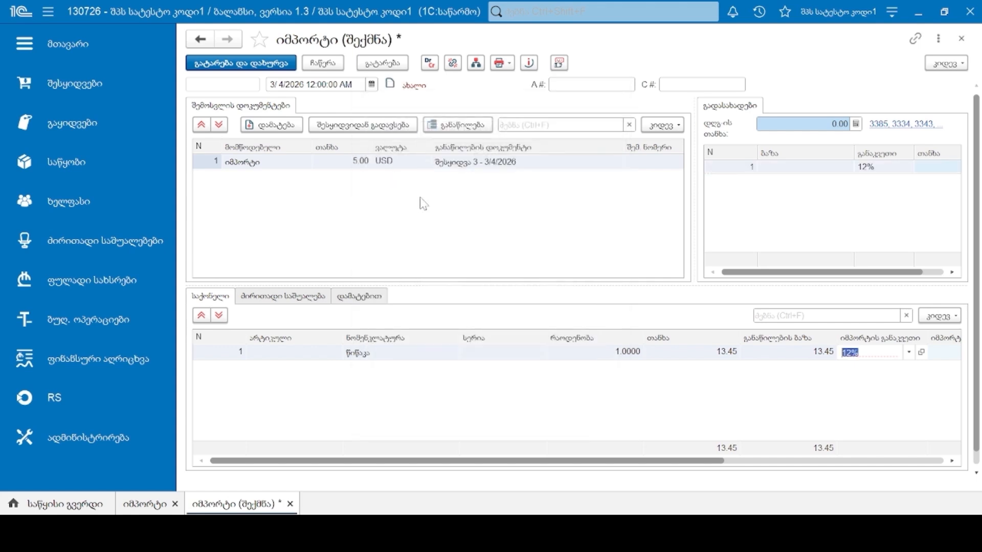
pyautogui.click(659, 438)
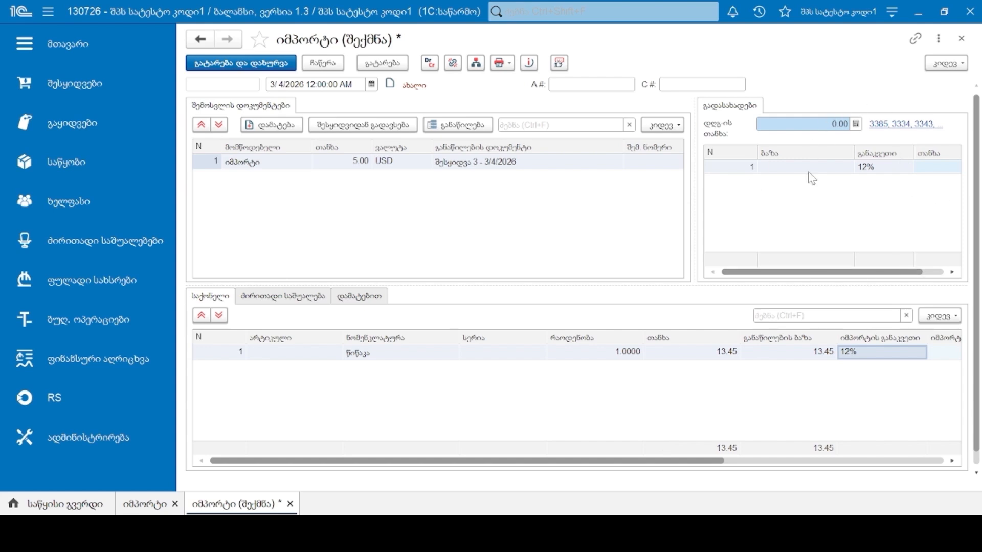
# - Set the import's VAT amount (დღგ-ის თანხა) to 20 and the base (ბაზა) of the 12% tax line to 13.45
pyautogui.click(818, 124)
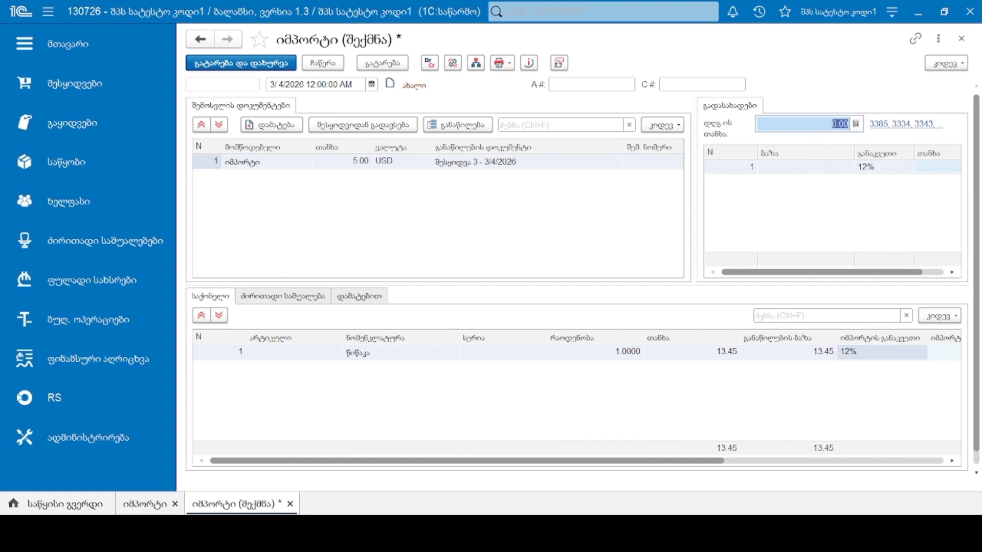
pyautogui.write('20')
pyautogui.click(813, 169)
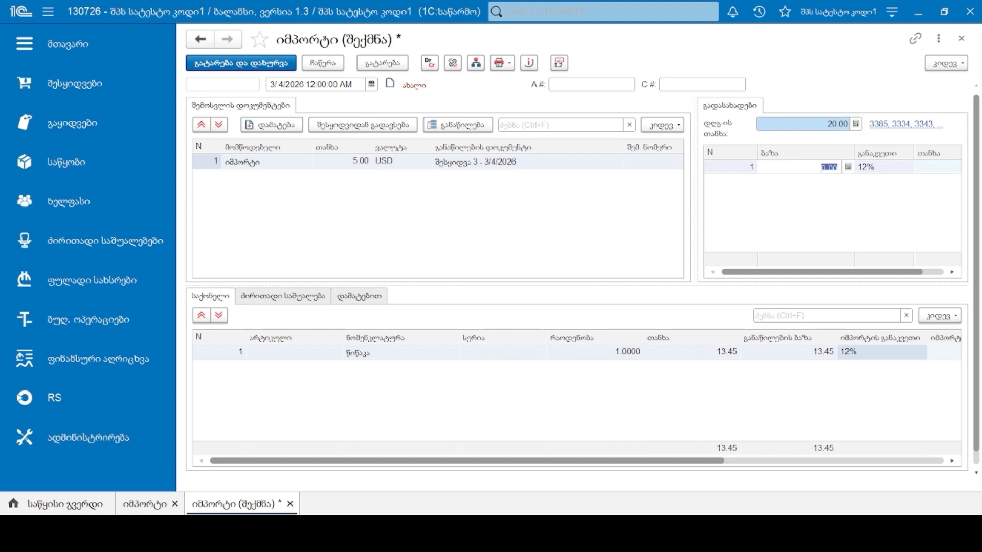
pyautogui.write('13.45')
pyautogui.click(803, 211)
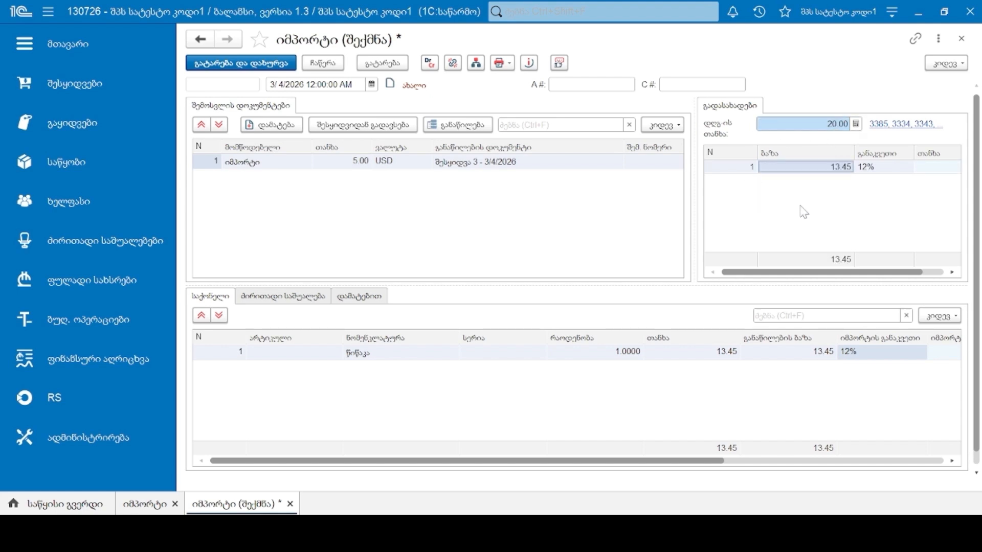
# - Distribute the import taxes over the goods, then post the import document and inspect its accounting entries
pyautogui.click(459, 128)
pyautogui.click(387, 63)
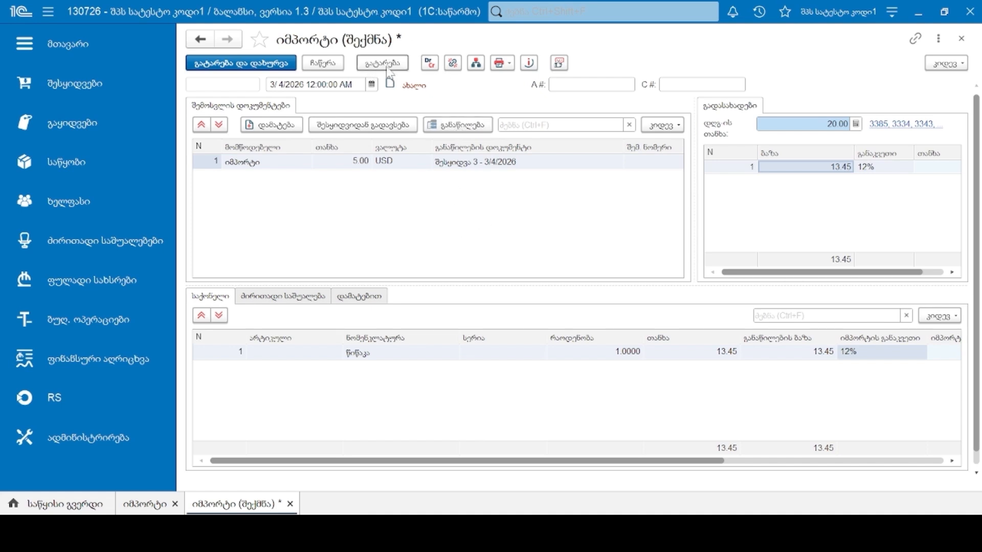
pyautogui.click(431, 63)
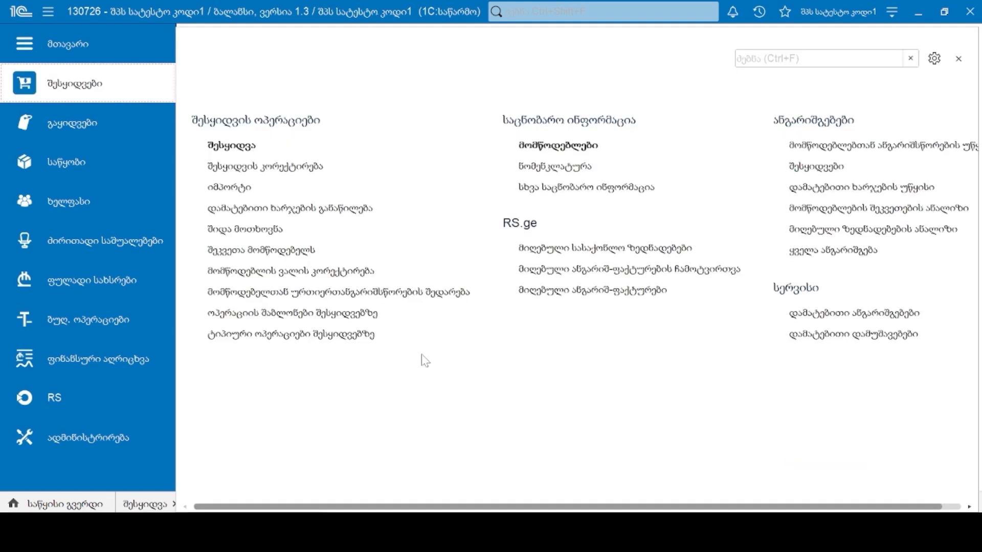
# - Create a new purchase correction (შესყიდვის კორექტირება) of the return type (დაბრუნება)
pyautogui.click(292, 165)
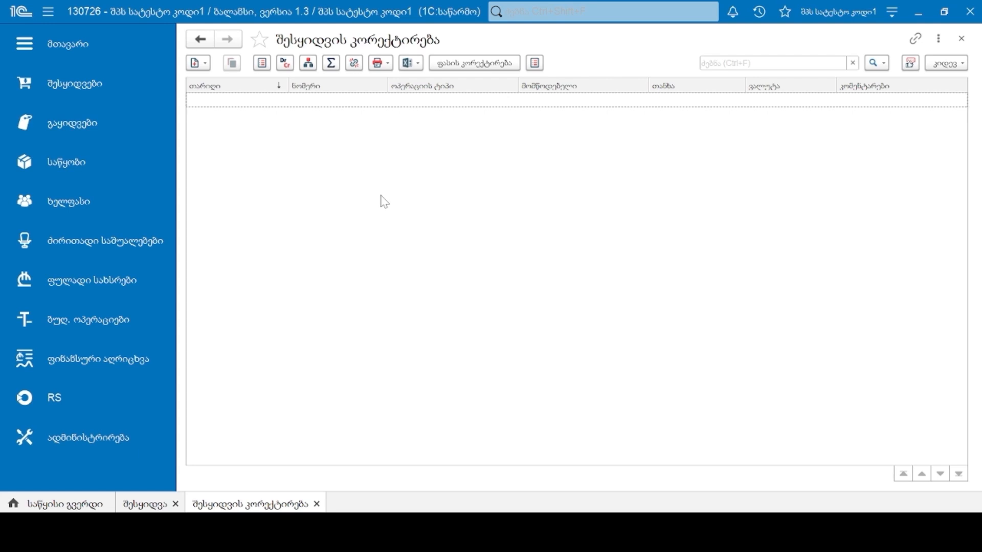
pyautogui.click(155, 504)
pyautogui.click(381, 63)
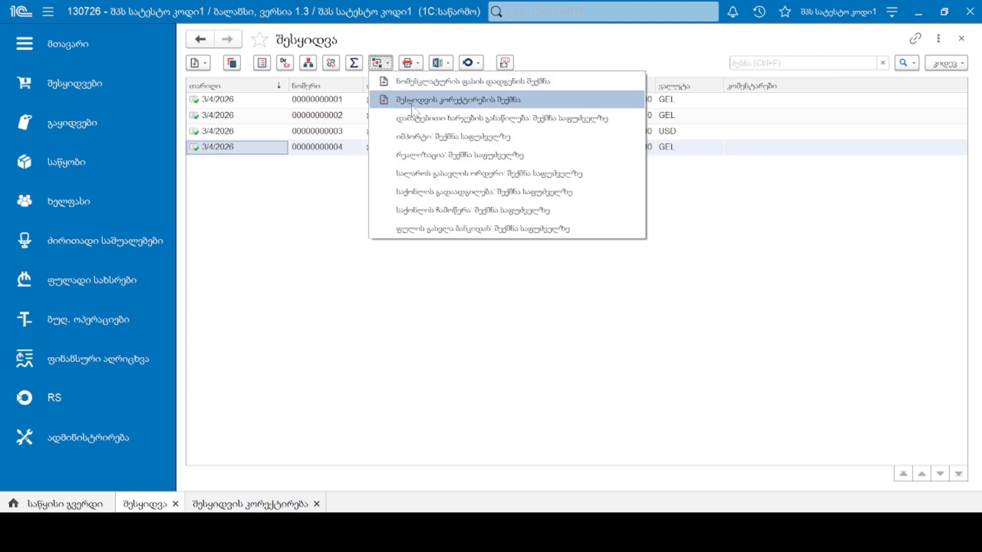
pyautogui.click(246, 507)
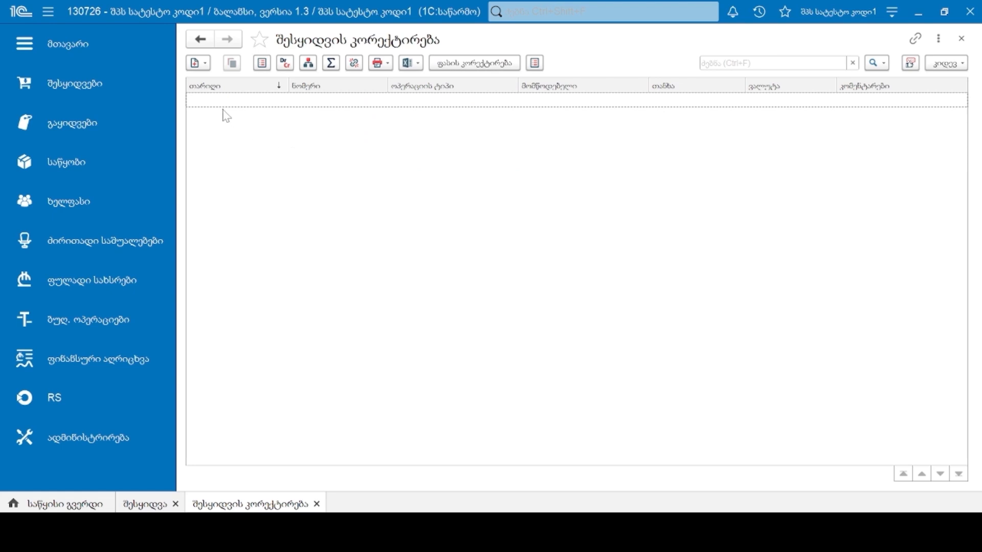
pyautogui.click(200, 64)
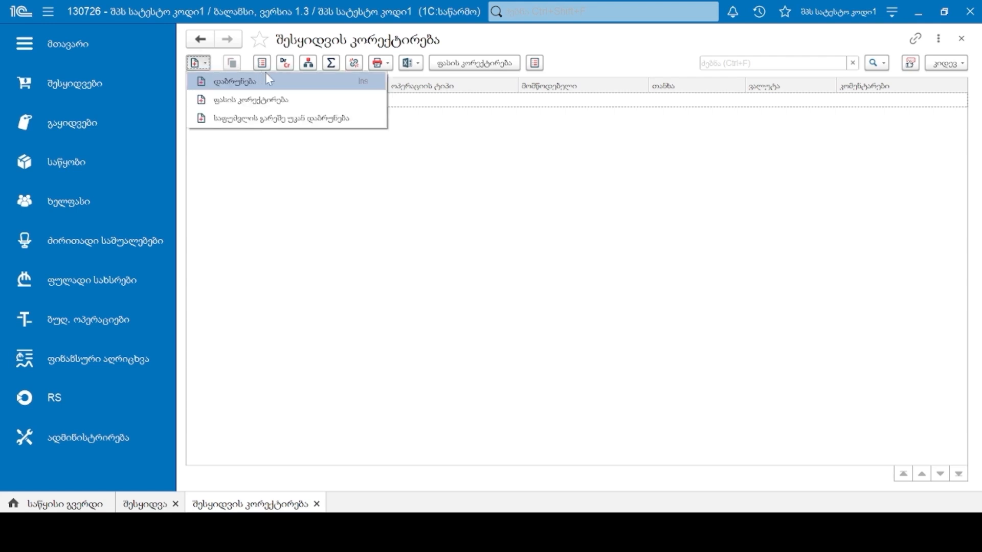
pyautogui.click(329, 87)
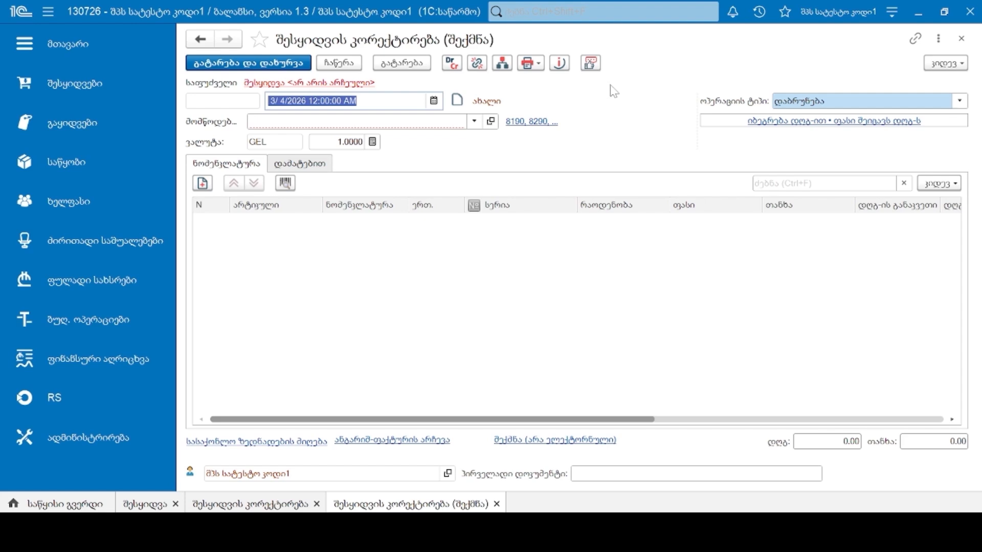
# - Try ფასის კორექტირება as the correction's operation type, then set it to return without basis (საფუძვლის გარეშე უკან დაბრუნება)
pyautogui.click(823, 98)
pyautogui.click(898, 134)
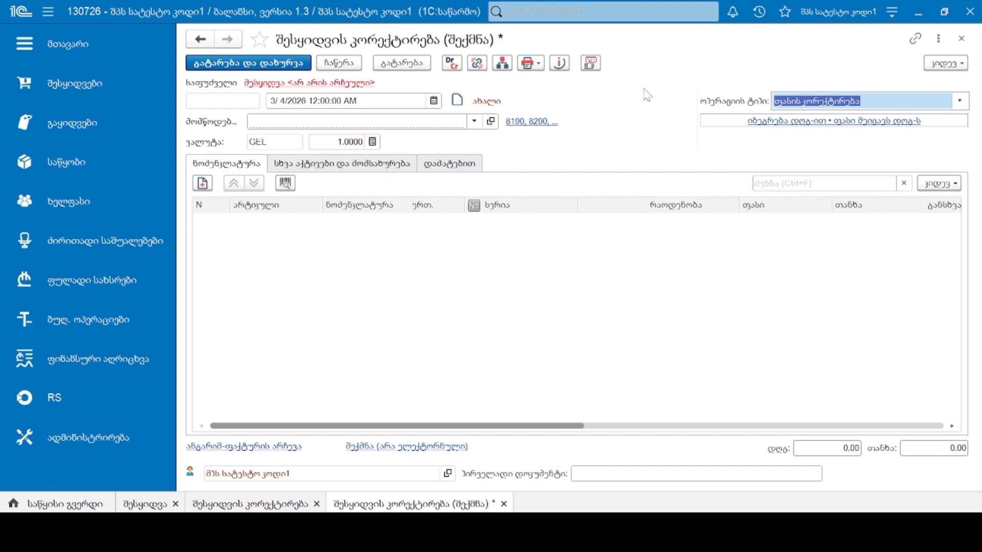
pyautogui.click(960, 101)
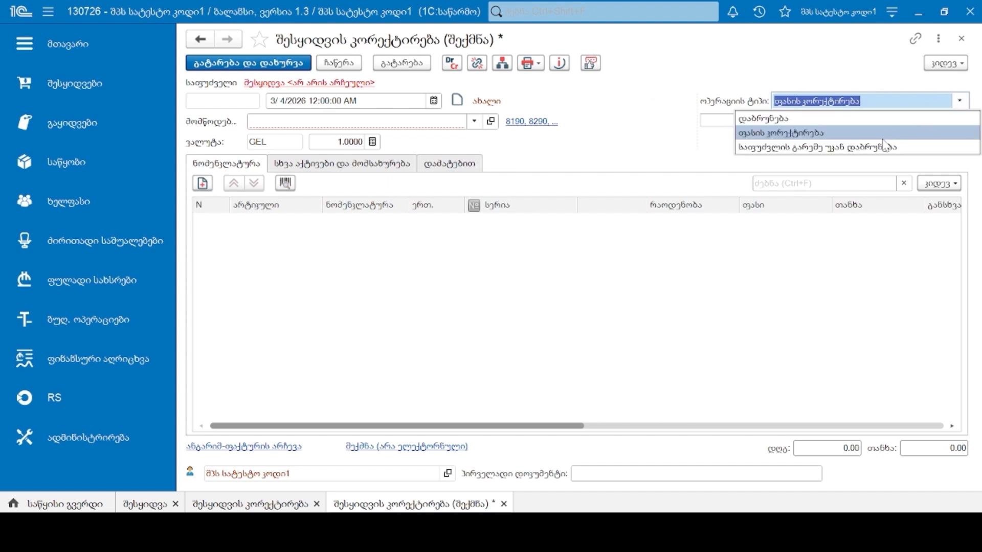
pyautogui.click(884, 147)
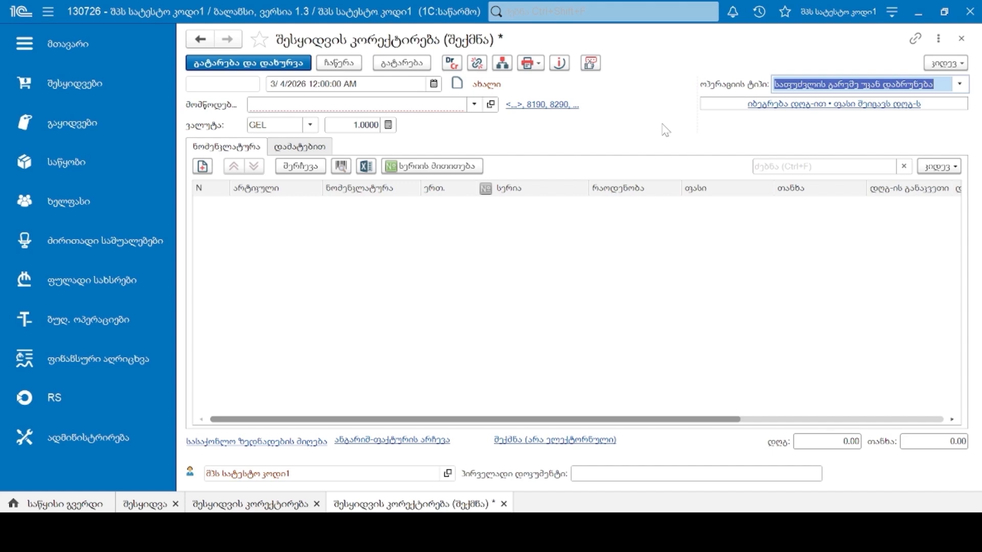
pyautogui.click(659, 145)
pyautogui.click(659, 146)
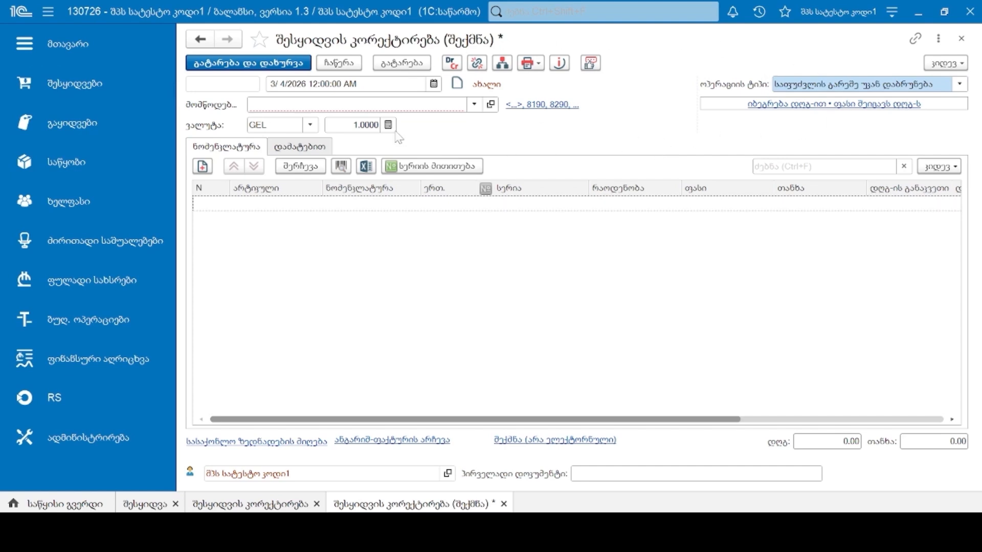
pyautogui.click(959, 84)
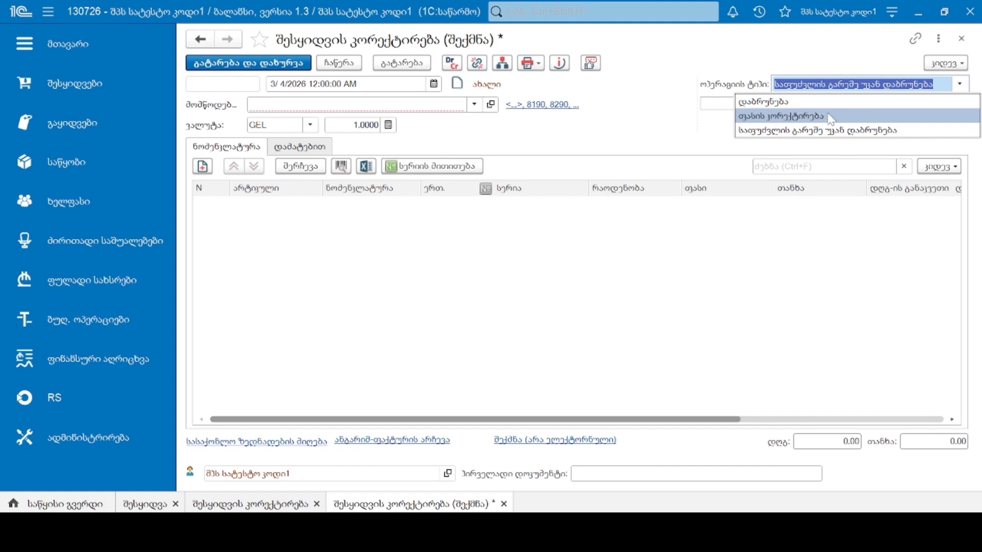
pyautogui.click(718, 74)
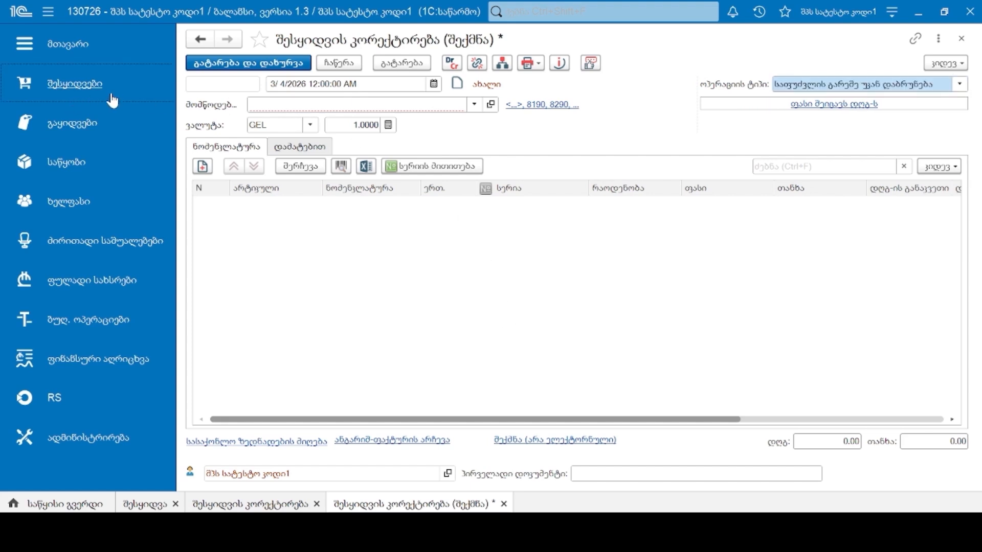
pyautogui.click(88, 95)
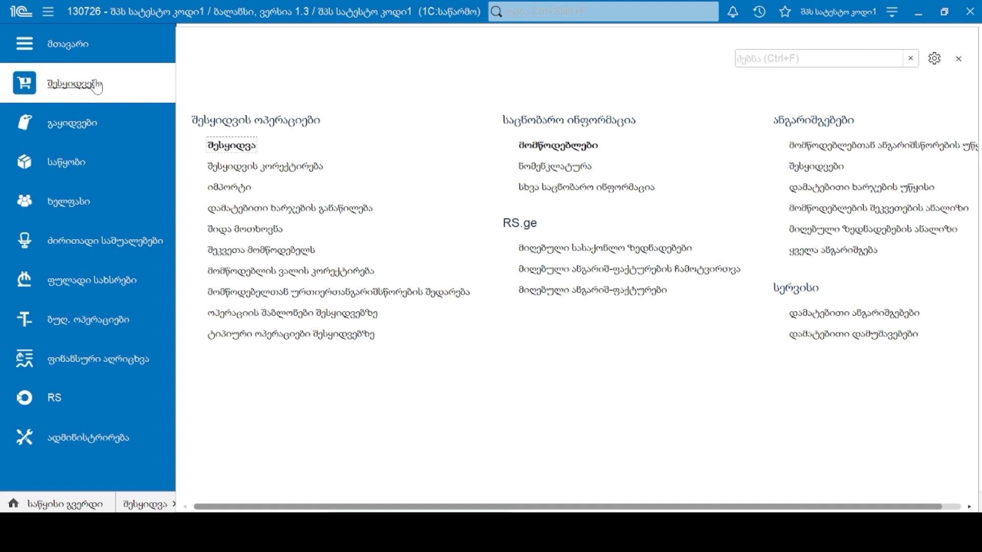
pyautogui.click(239, 148)
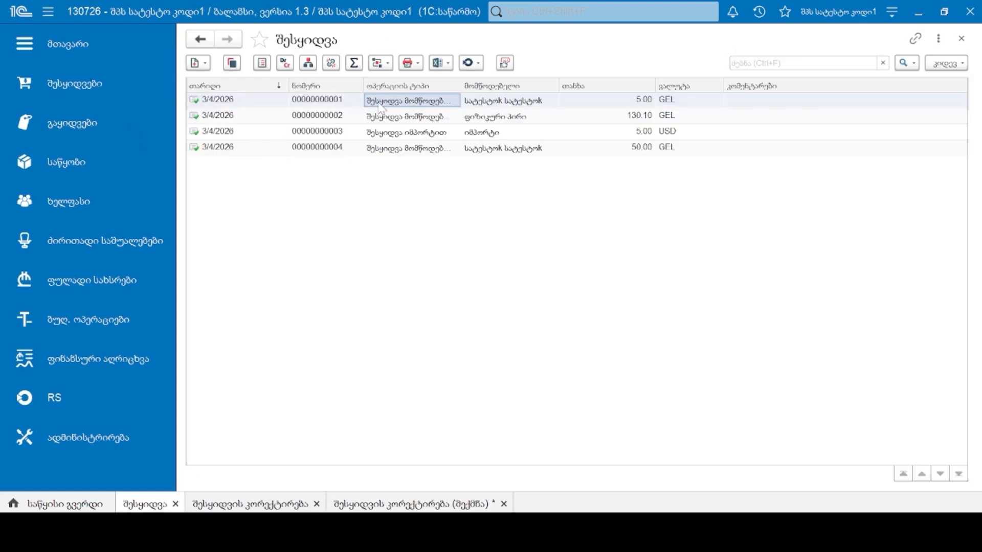
pyautogui.click(379, 62)
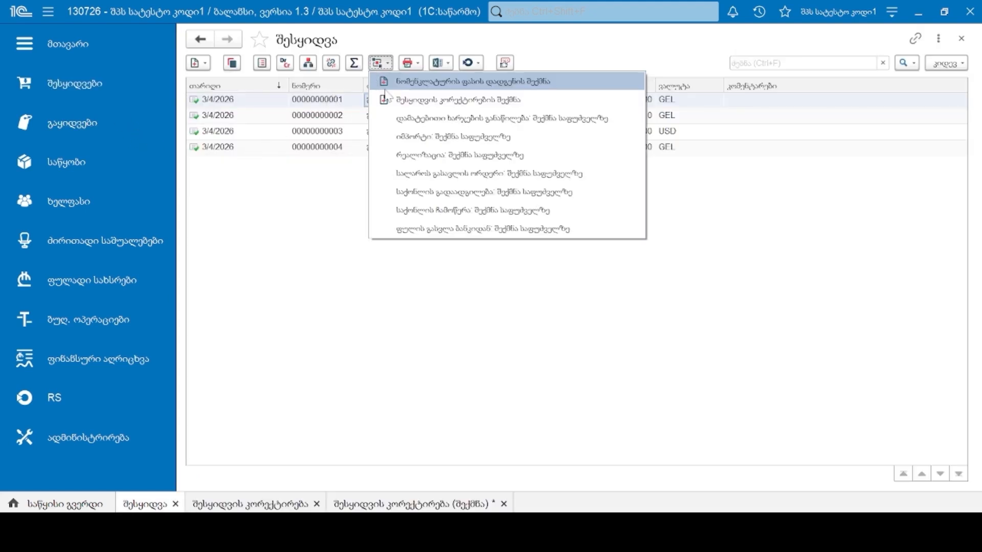
pyautogui.click(452, 101)
pyautogui.click(431, 199)
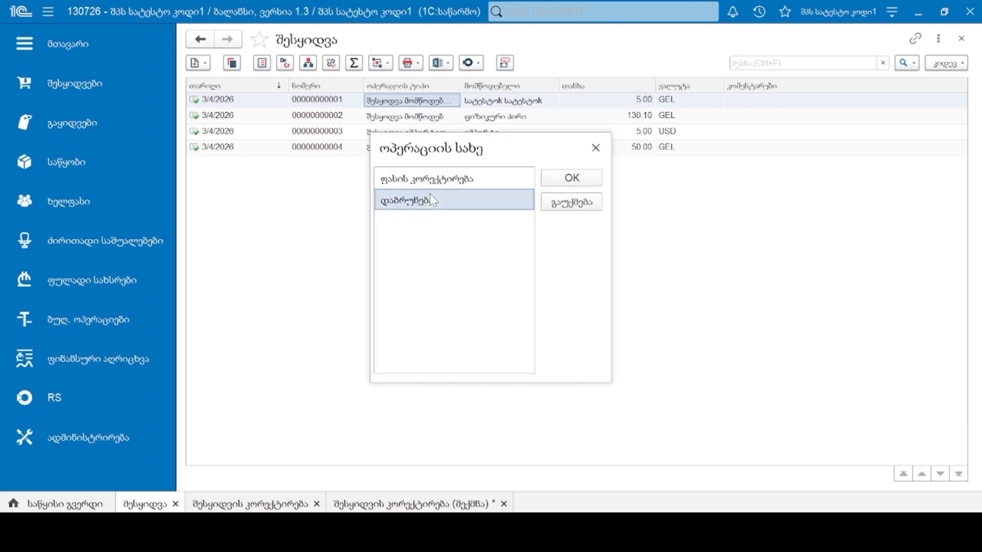
pyautogui.click(564, 188)
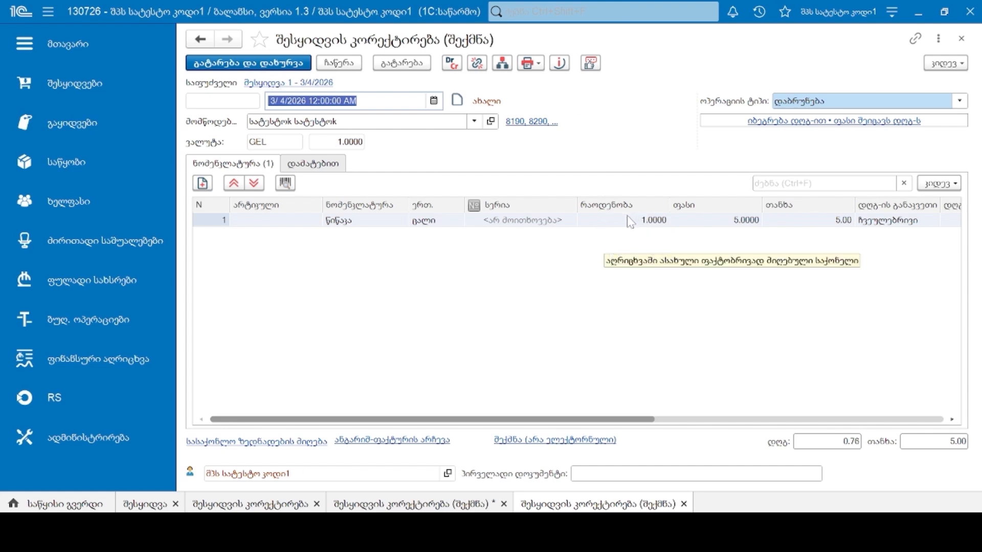
pyautogui.doubleClick(647, 228)
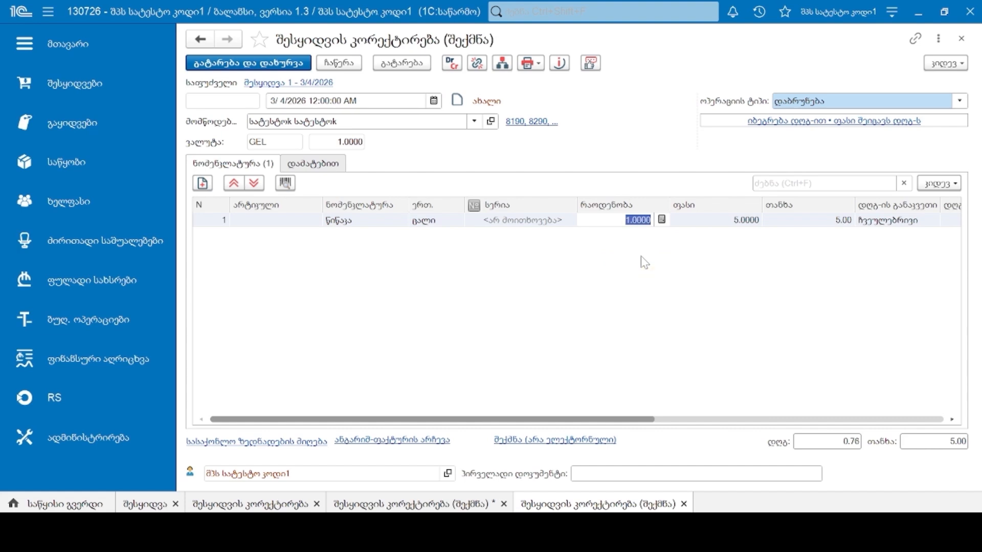
pyautogui.click(641, 257)
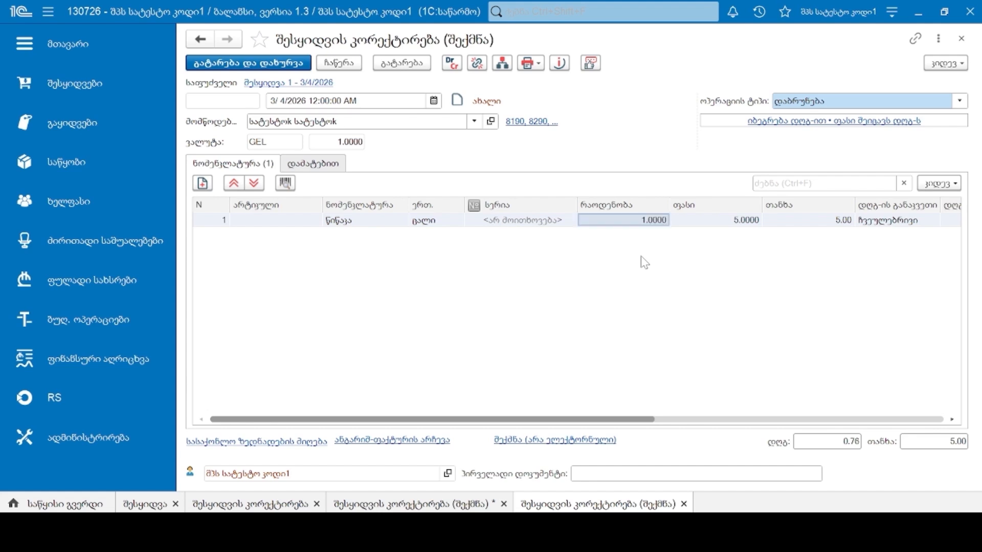
# - Switch the purchase-based correction to ფასის კორექტირება and set the after-change price of the goods line to 4
pyautogui.click(959, 101)
pyautogui.click(907, 132)
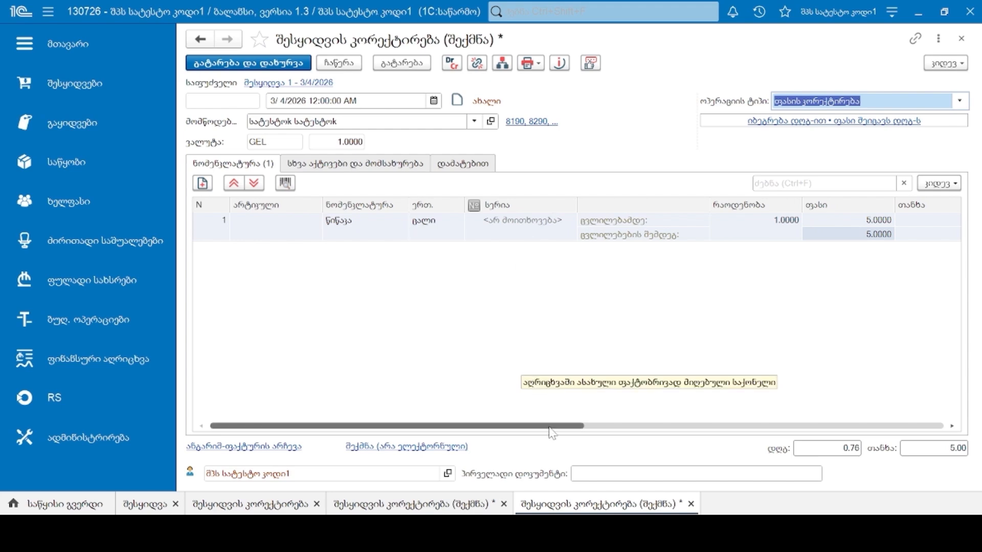
pyautogui.moveTo(550, 426); pyautogui.dragTo(671, 441)
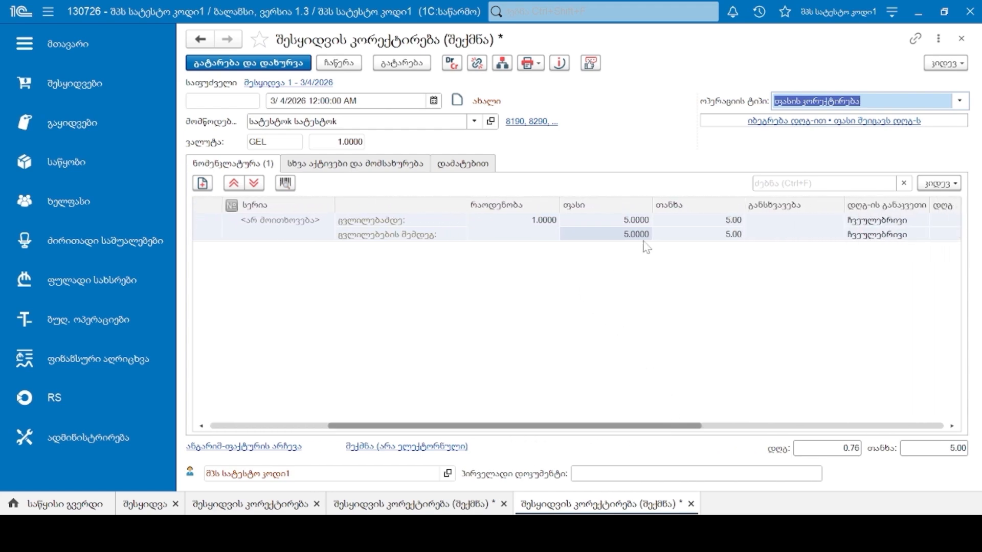
pyautogui.doubleClick(615, 235)
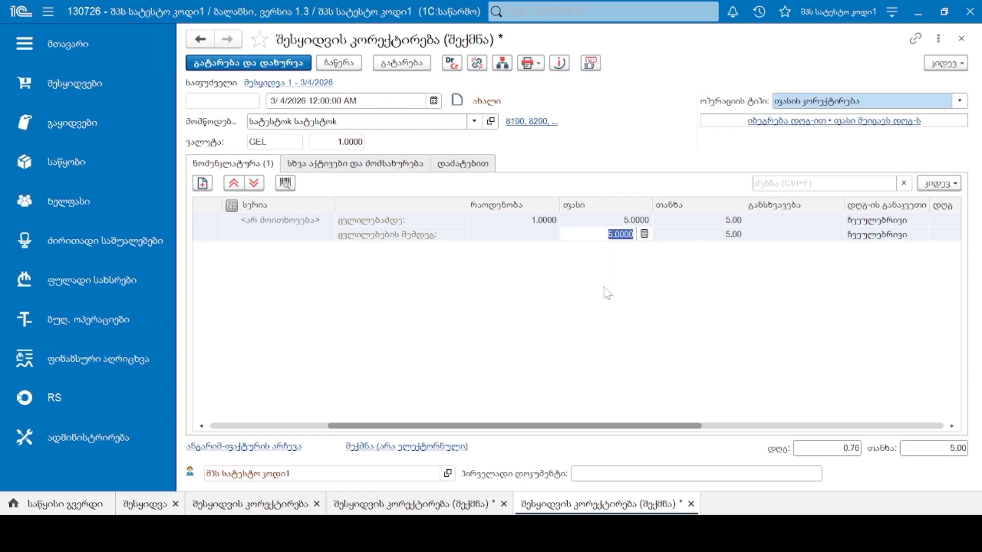
pyautogui.write('4')
pyautogui.press('Return')
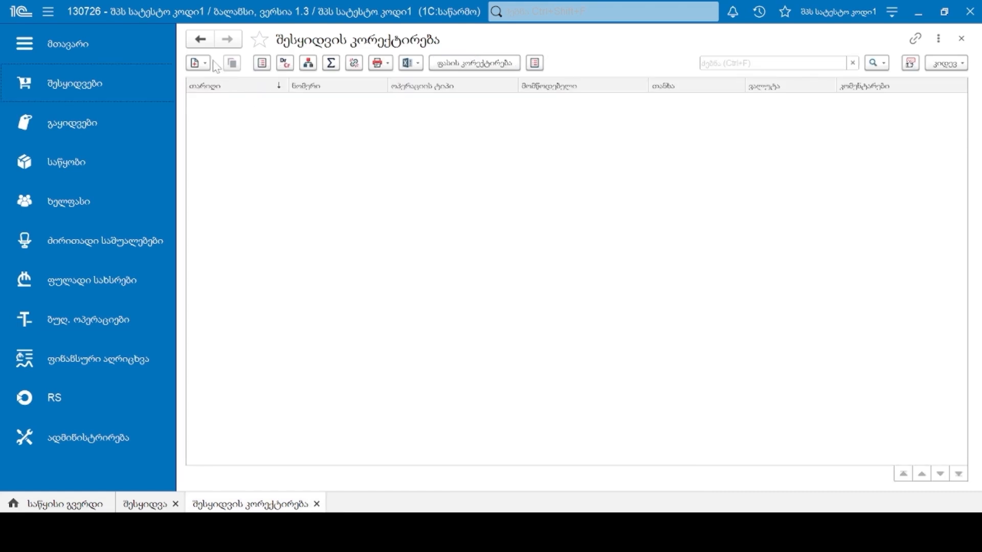
# - Create a purchase correction of type საფუძვლის გარეშე უკან დაბრუნება with სატესტოk სატესტოk as the supplier
pyautogui.click(203, 64)
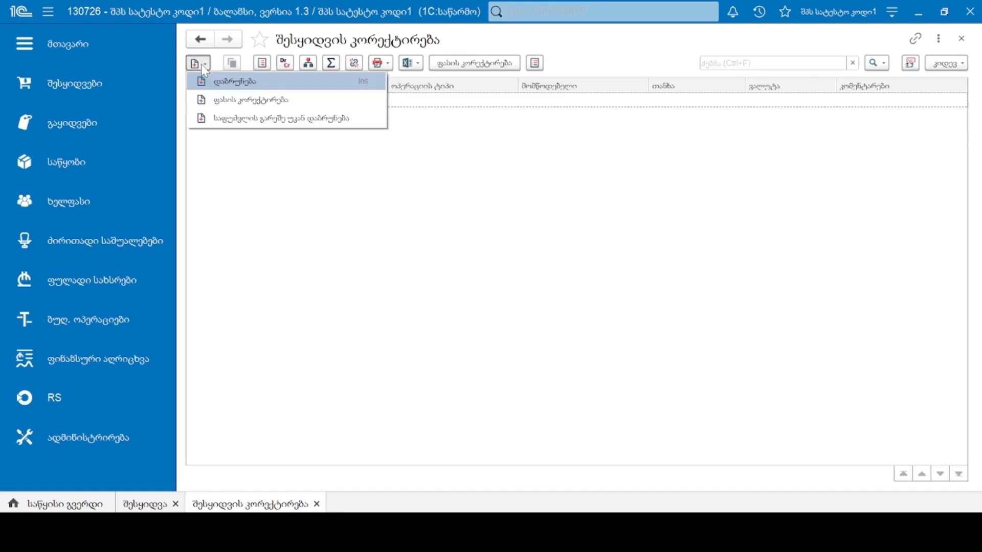
pyautogui.click(230, 119)
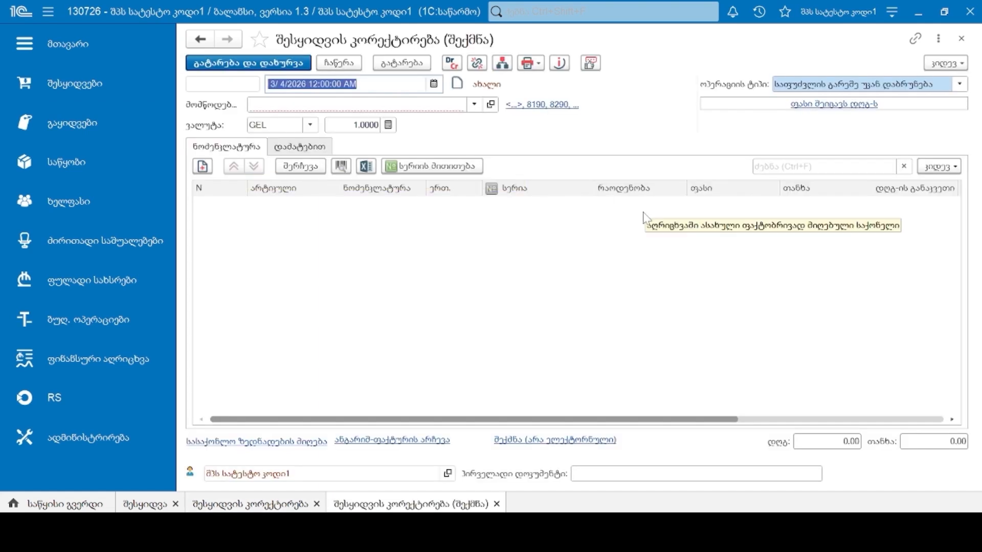
pyautogui.click(409, 105)
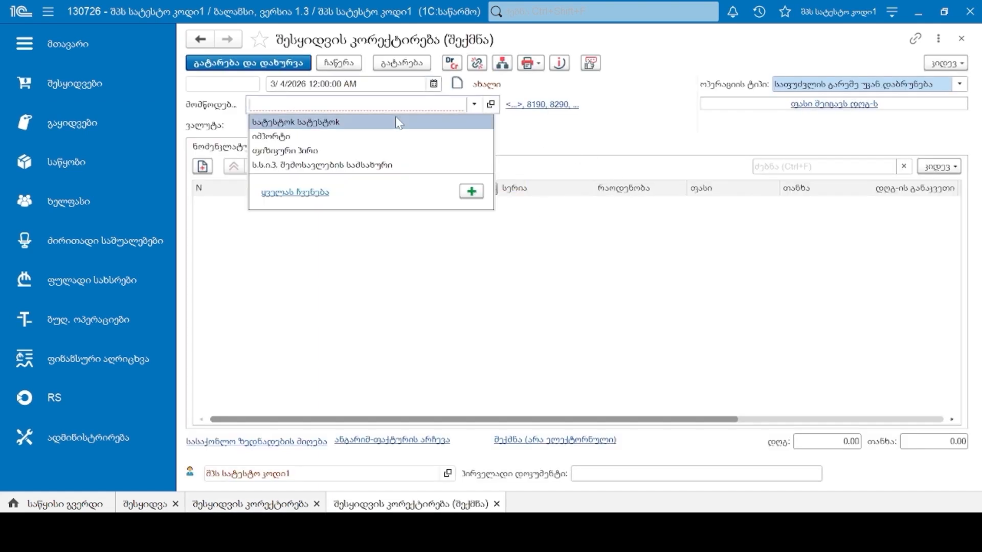
pyautogui.click(397, 123)
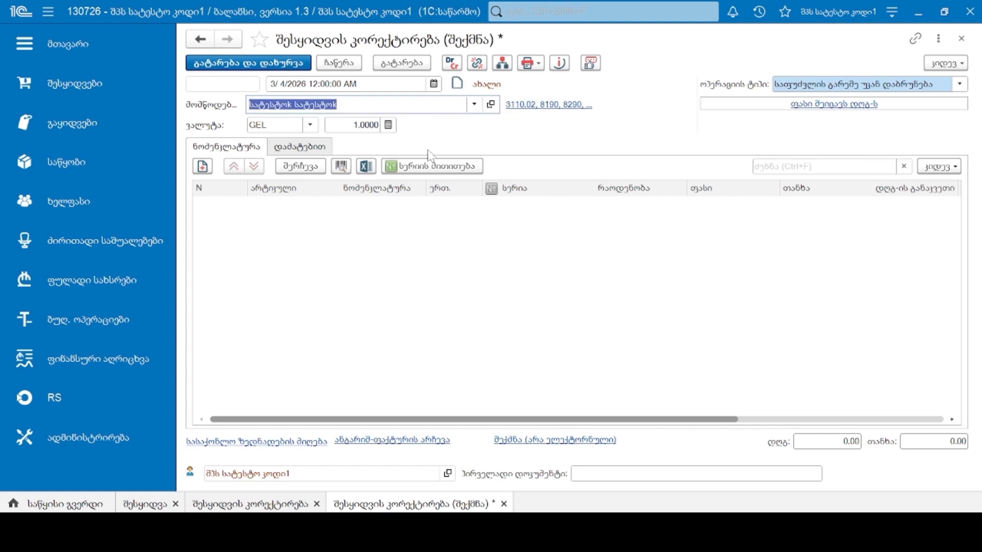
# - Add the item წიწაკა to the return without basis at a price of 5, then post and close the document
pyautogui.click(202, 166)
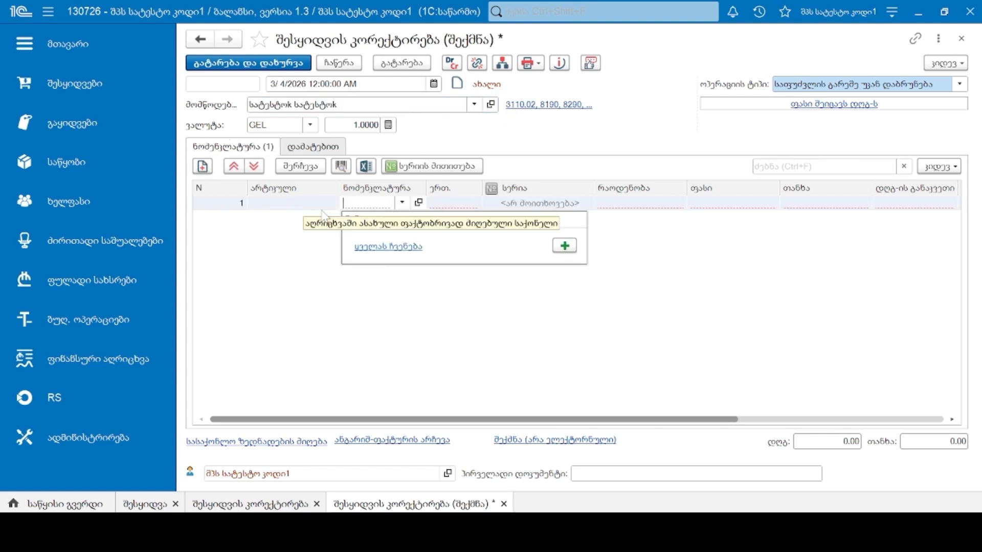
pyautogui.click(352, 220)
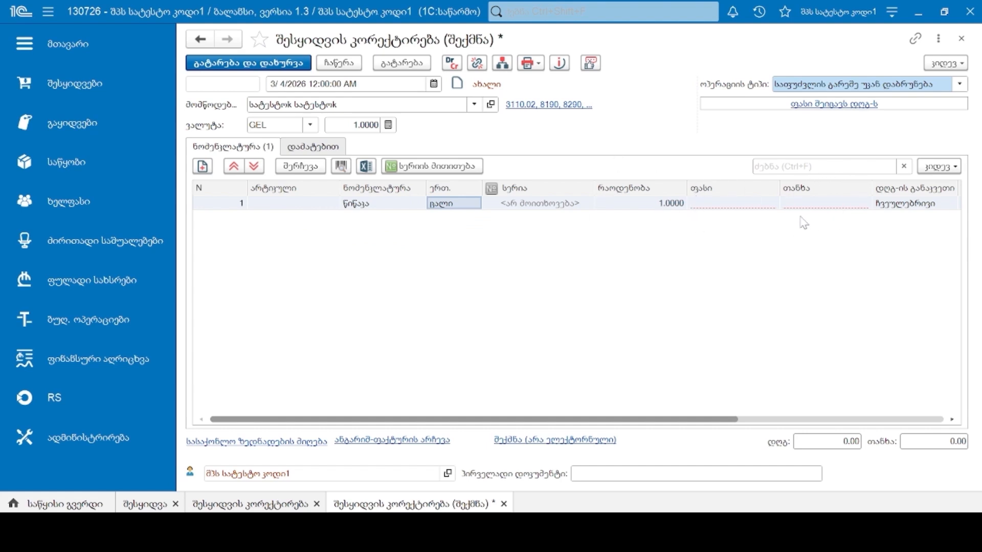
pyautogui.doubleClick(742, 204)
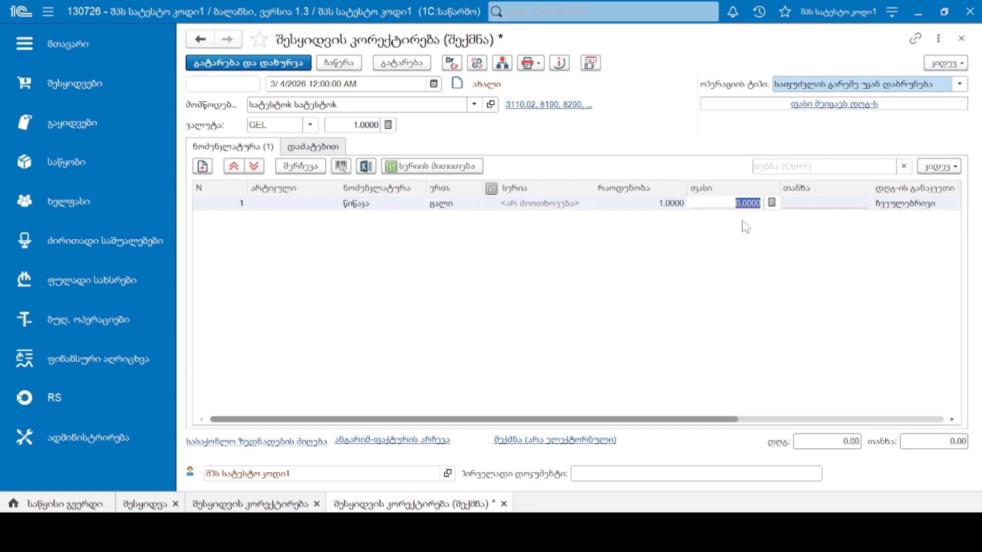
pyautogui.write('5')
pyautogui.press('Return')
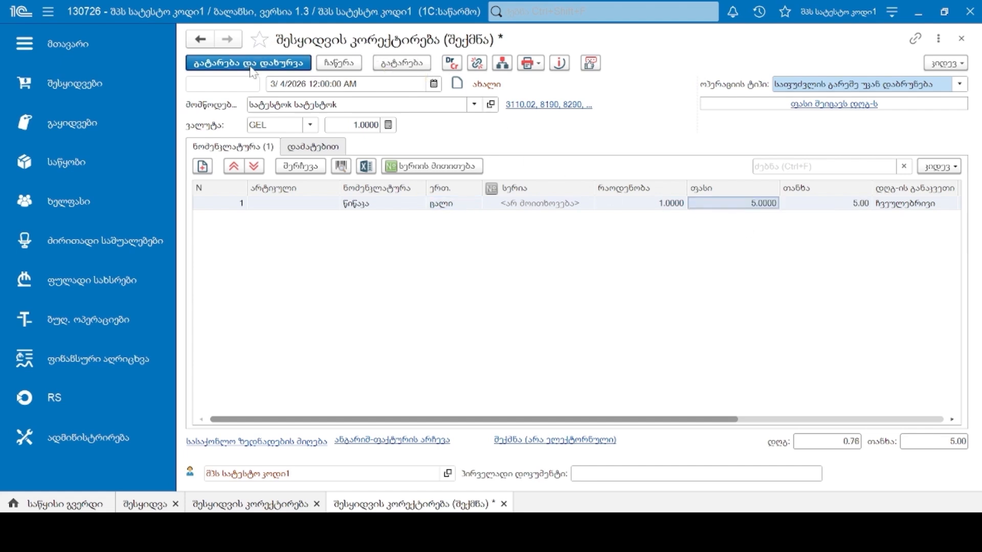
pyautogui.click(277, 66)
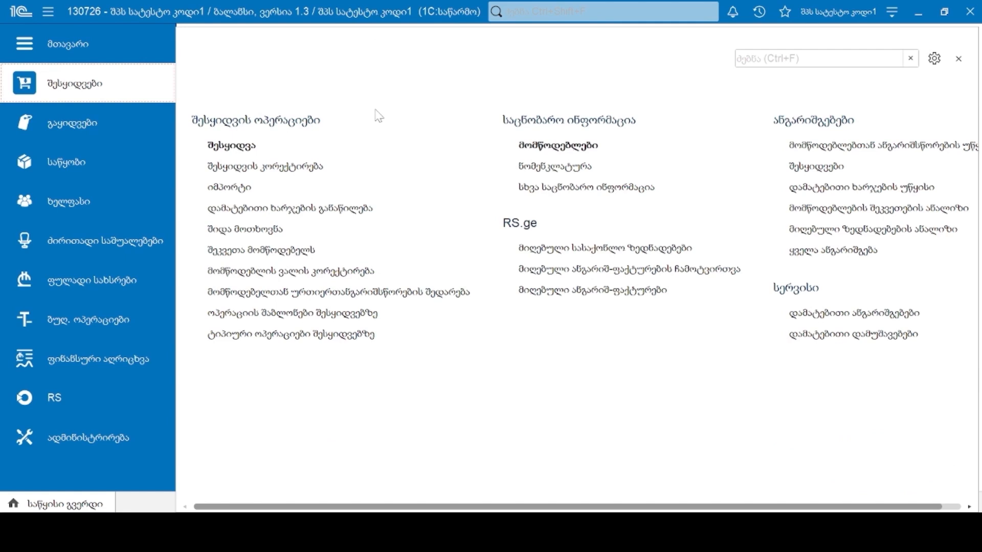
# - Create a supplier debt correction (მომწოდებლის ვალის კორექტირება) with the correction type დავალიანების ურთიერთჩათვლა
pyautogui.click(331, 275)
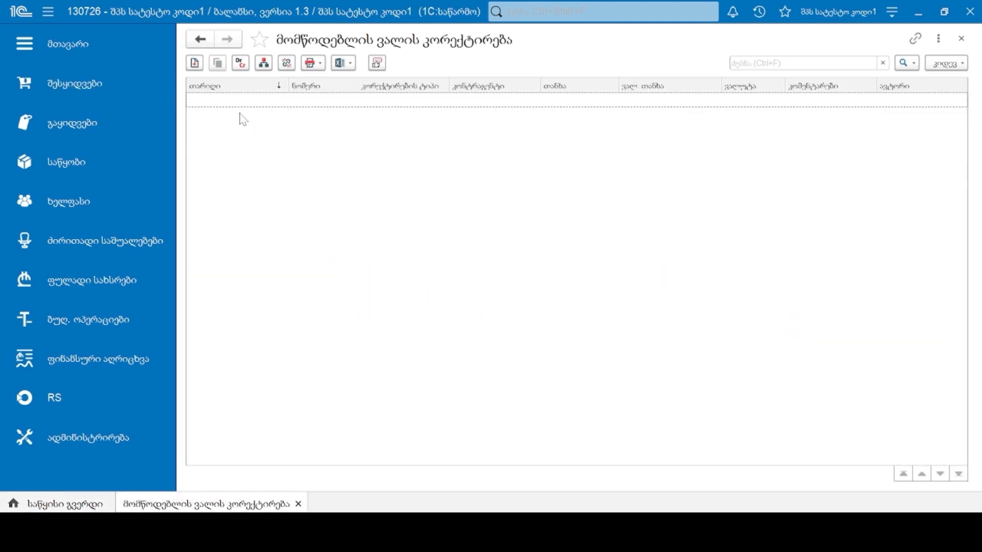
pyautogui.click(194, 63)
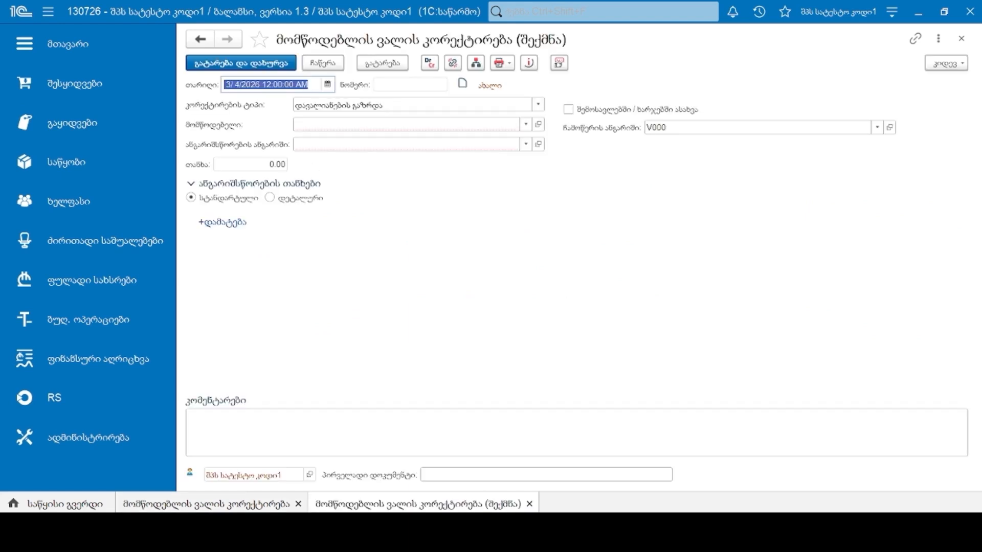
pyautogui.click(538, 104)
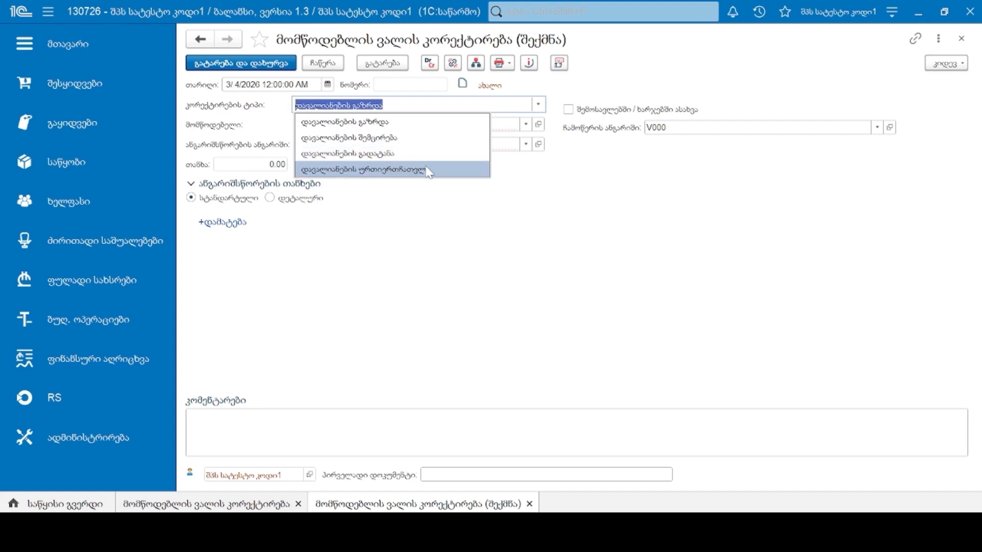
pyautogui.press('Escape')
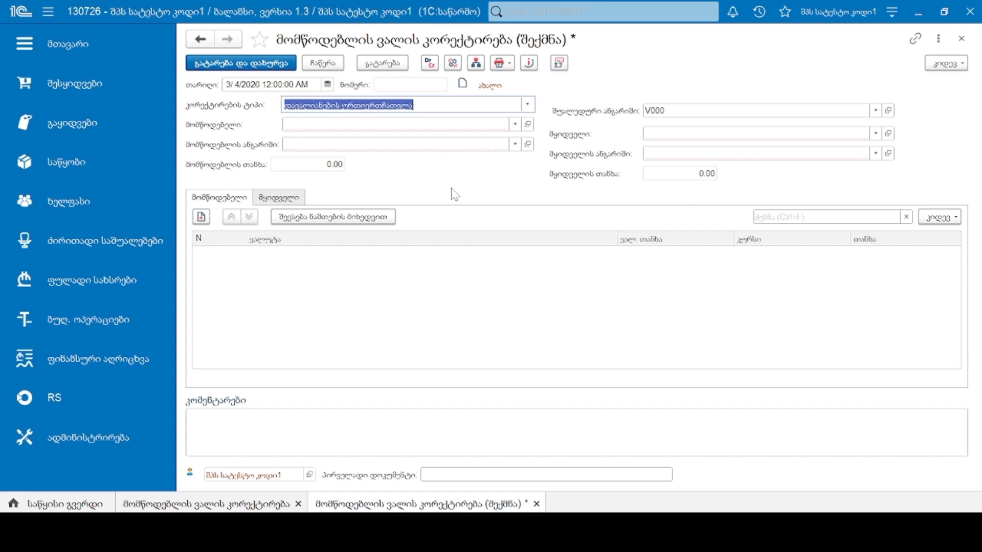
pyautogui.click(503, 189)
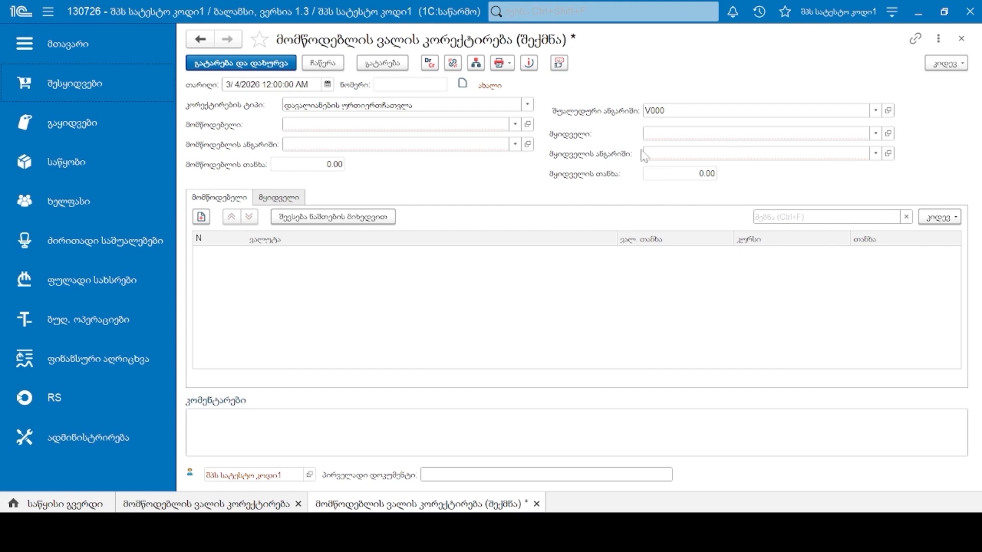
# - Set both the supplier (მომწოდებელი) and the buyer (მყიდველი) of the debt offset to სატესტოk სატესტოk
pyautogui.click(483, 124)
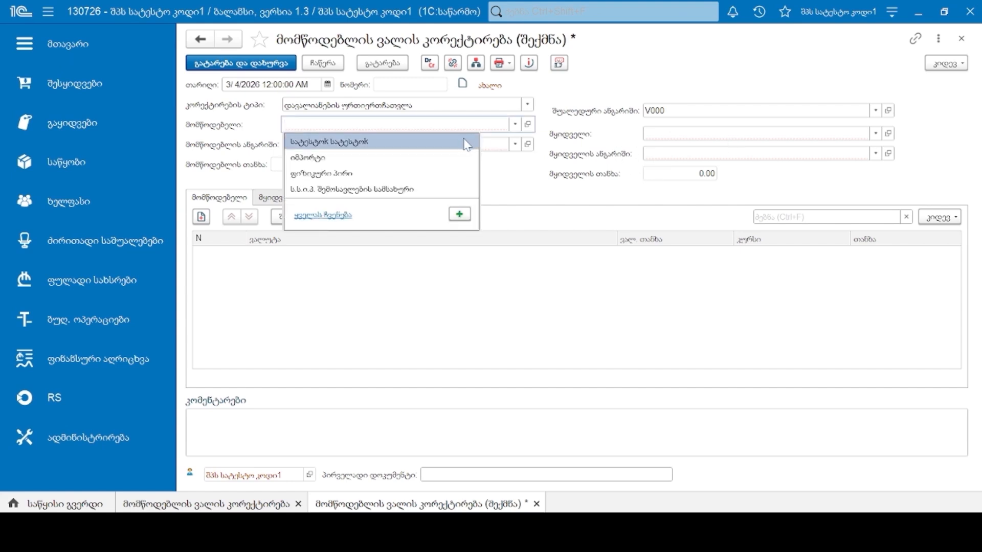
pyautogui.click(466, 142)
pyautogui.click(646, 133)
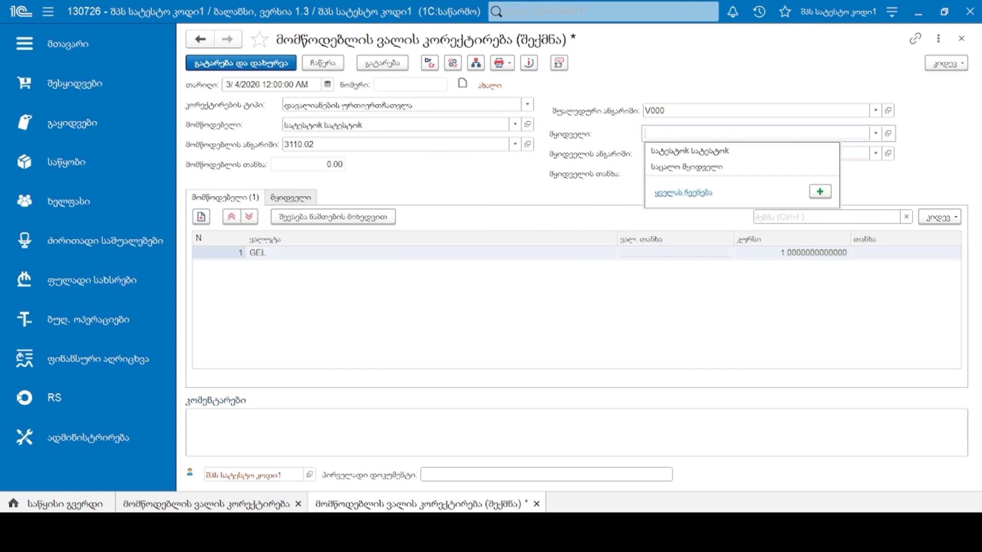
pyautogui.click(667, 150)
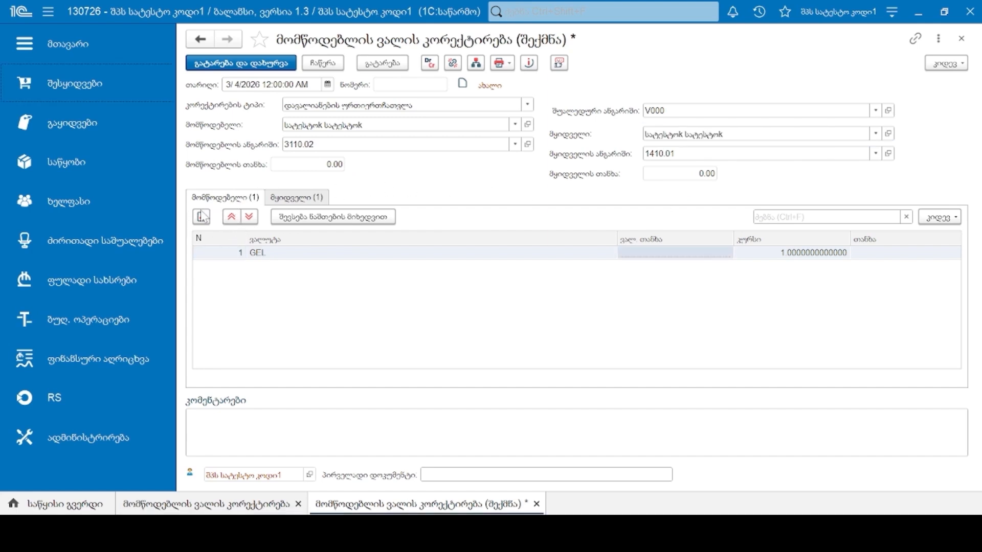
# - Set the currency amount (ვალ. თანხა) of the supplier's GEL line to 50
pyautogui.click(305, 258)
pyautogui.click(304, 259)
pyautogui.click(677, 252)
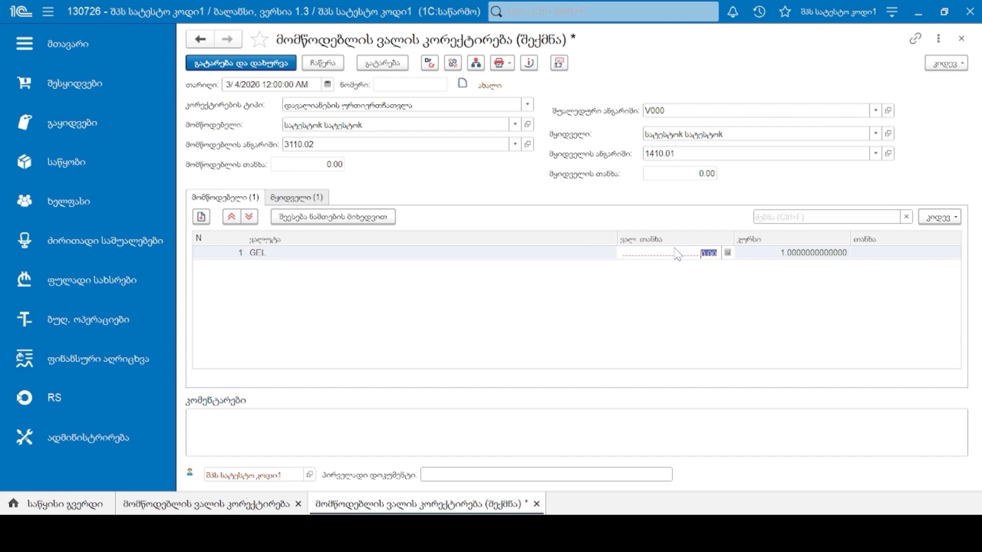
pyautogui.write('50')
pyautogui.press('Return')
# - Set the currency amount of the buyer's GEL line to 50, then post and close the debt offset
pyautogui.click(276, 203)
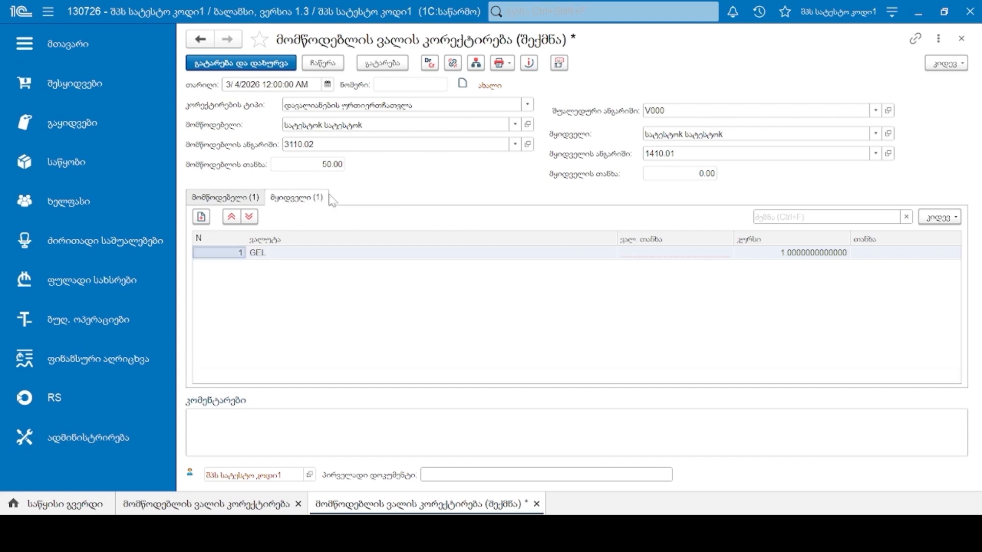
pyautogui.click(632, 252)
pyautogui.write('400')
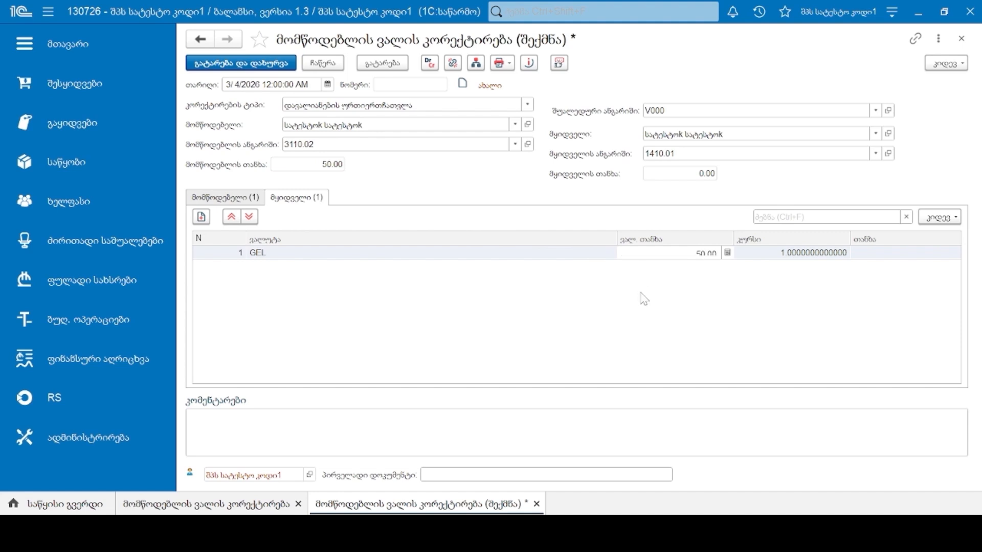
pyautogui.press('Return')
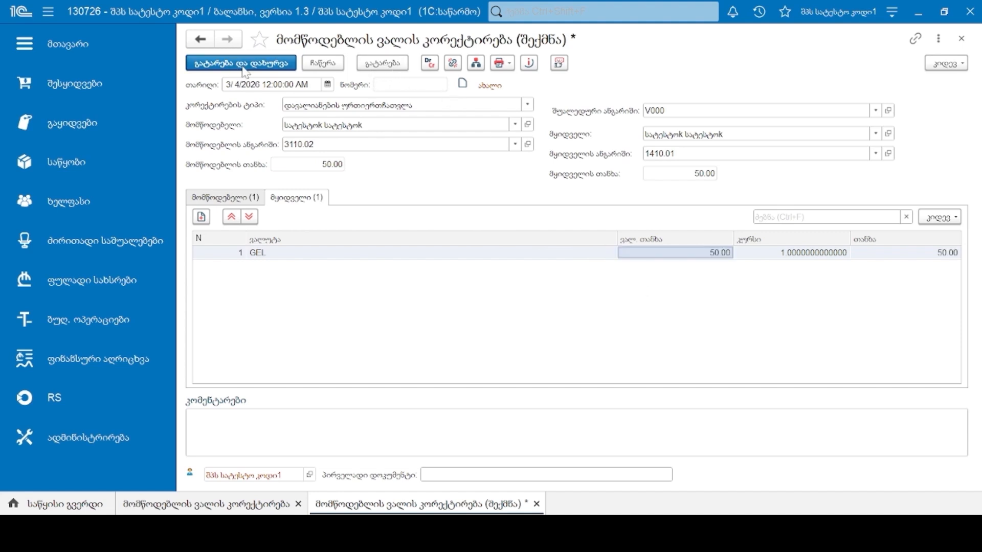
pyautogui.click(256, 65)
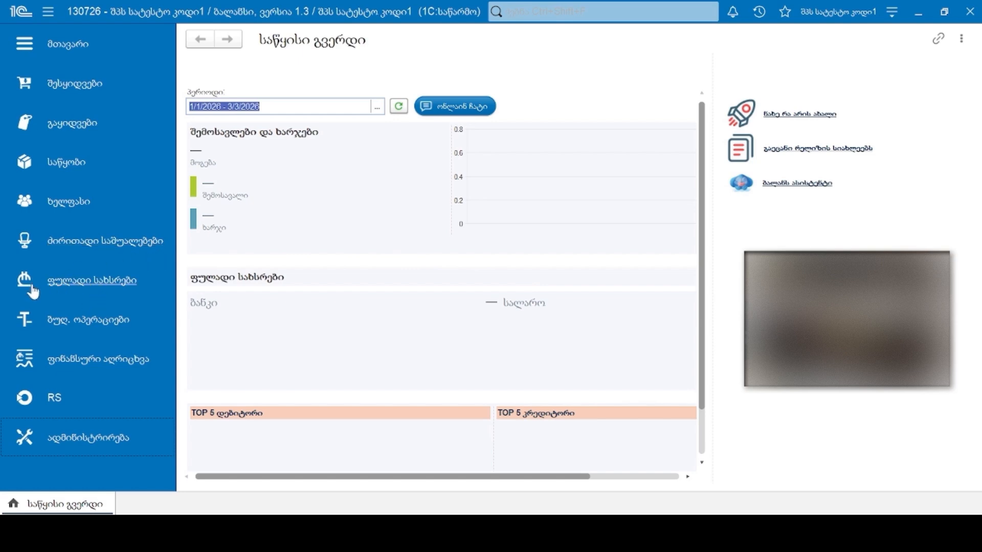
# - Create a cash outflow order (სალაროს გასავლის ორდერი) with the operation type მომწოდებლისთვის თანხის გადახდა
pyautogui.click(102, 281)
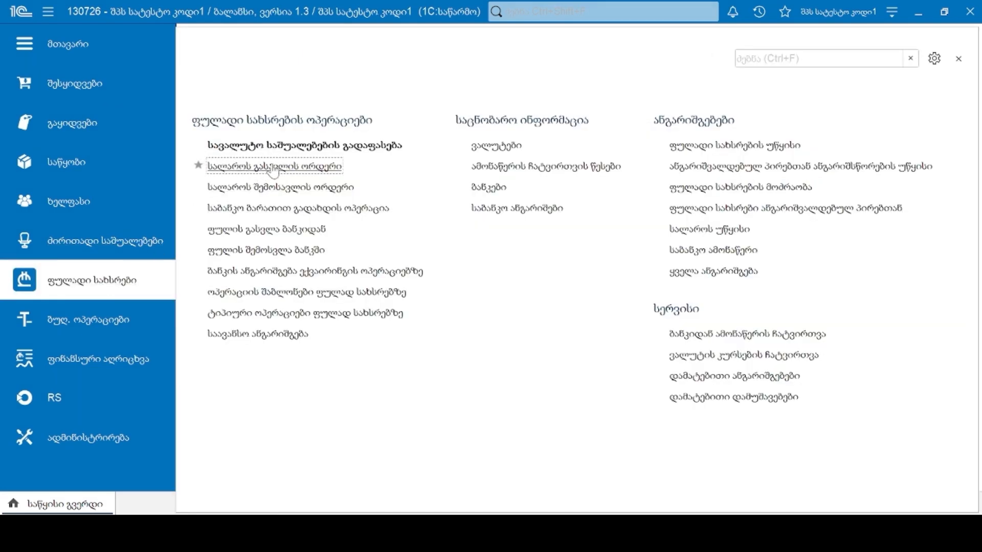
pyautogui.click(255, 164)
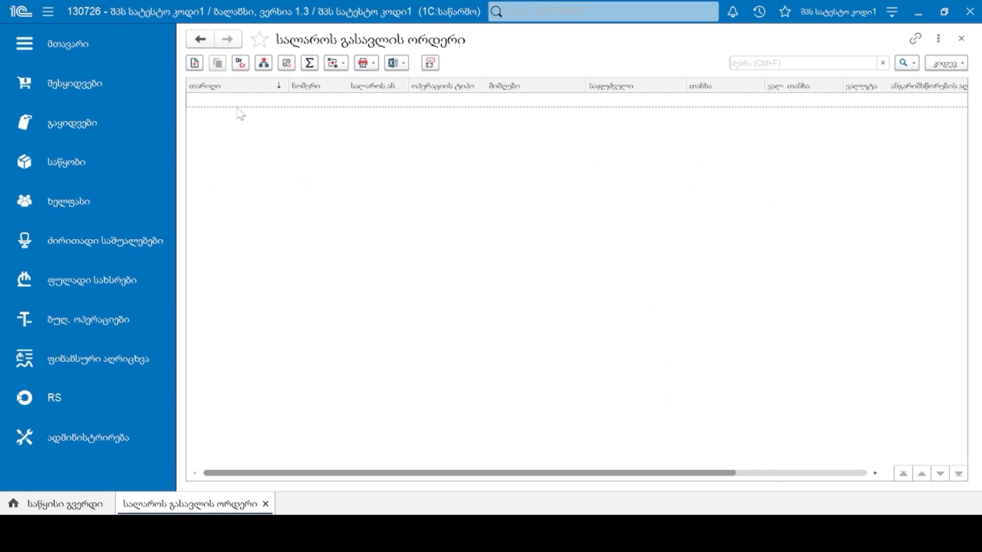
pyautogui.click(194, 63)
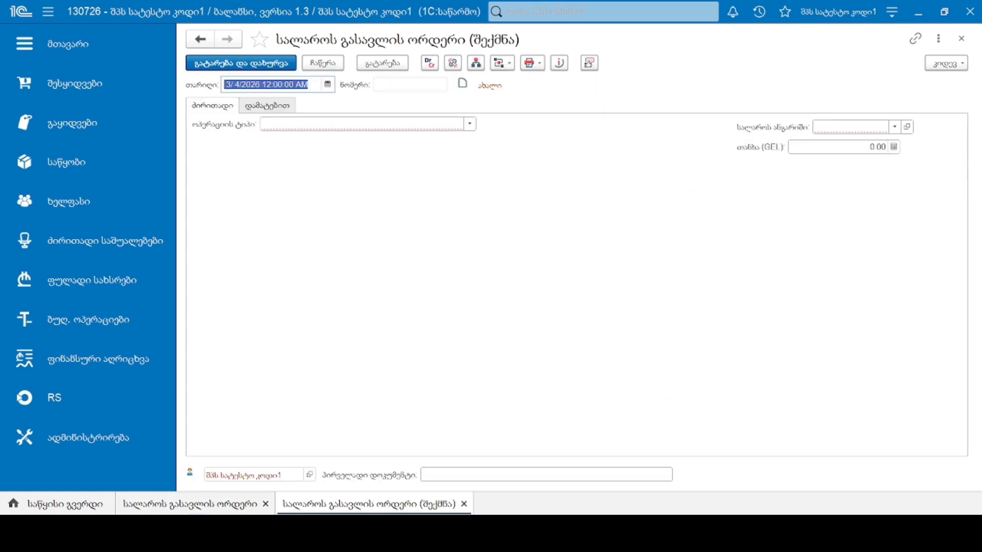
pyautogui.click(391, 125)
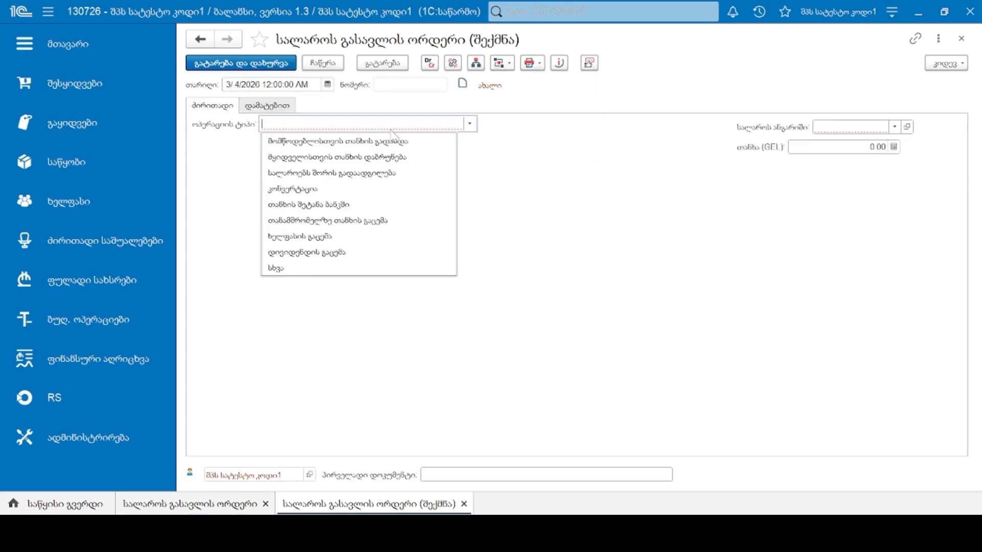
pyautogui.click(345, 142)
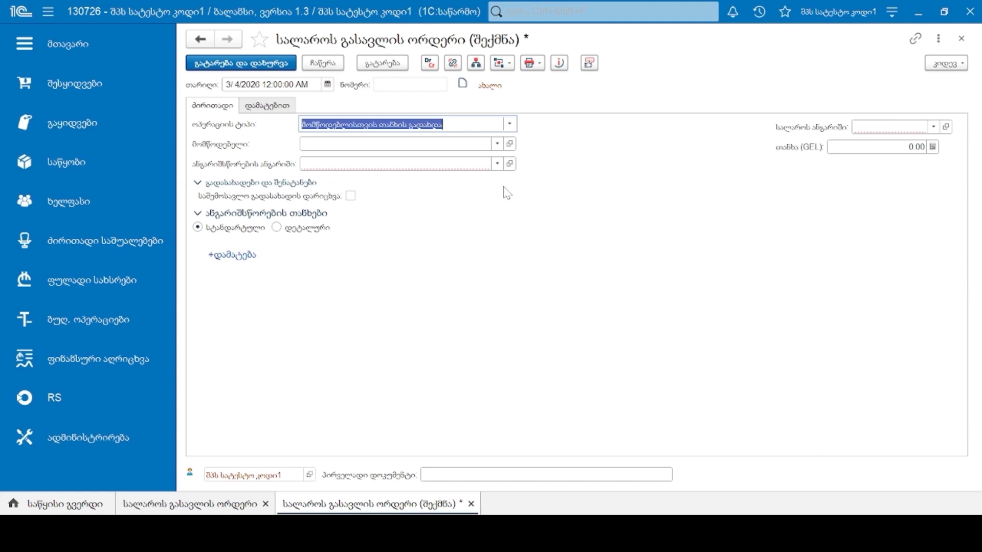
# - Set the order's supplier (მომწოდებელი) to სატესტოk სატესტოk and its cash account (სალაროს ანგარიში) to 1110.01
pyautogui.click(399, 145)
pyautogui.click(401, 162)
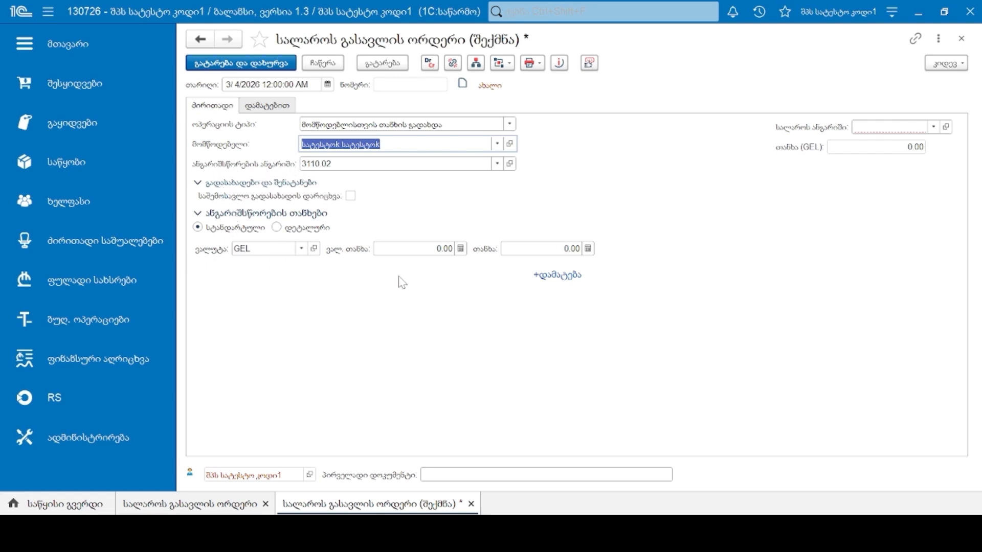
pyautogui.click(866, 126)
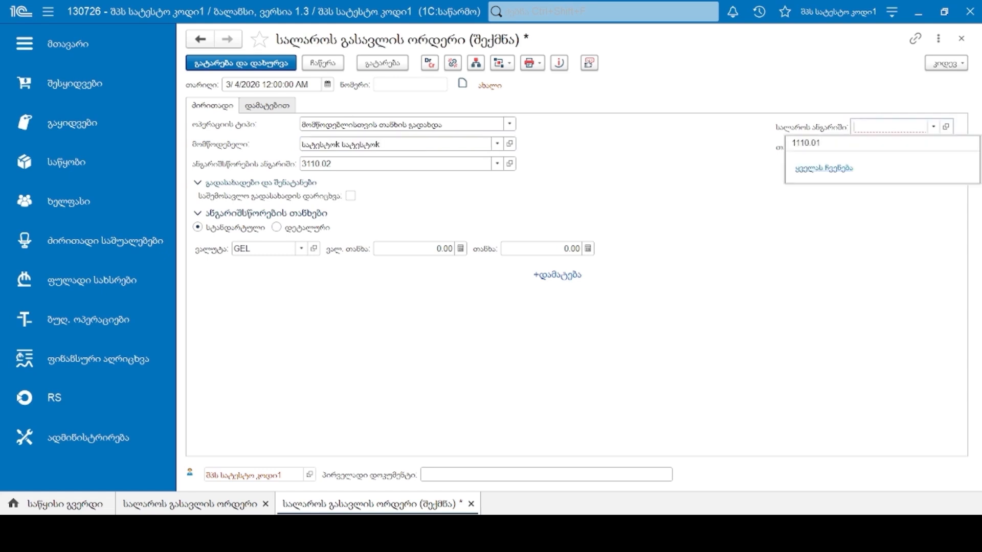
pyautogui.click(841, 143)
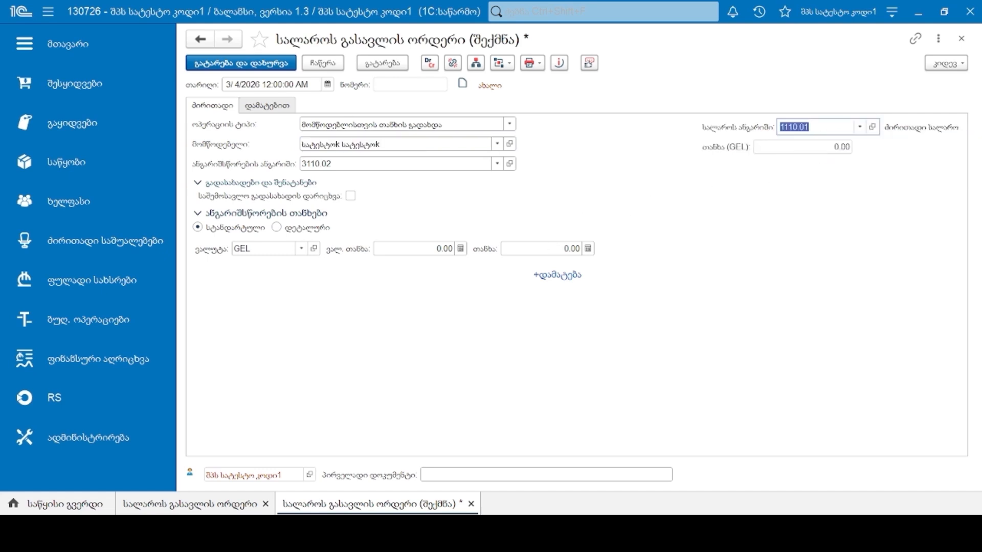
# - Set the amount (თანხა) of the order's GEL line to 100, post the order and open its accounting entries
pyautogui.click(566, 248)
pyautogui.write('10')
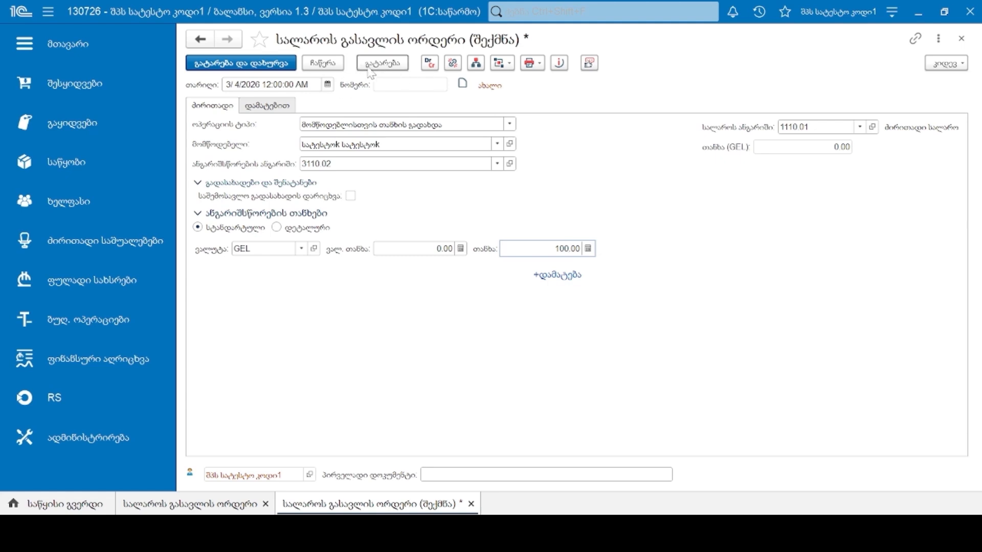
pyautogui.click(390, 65)
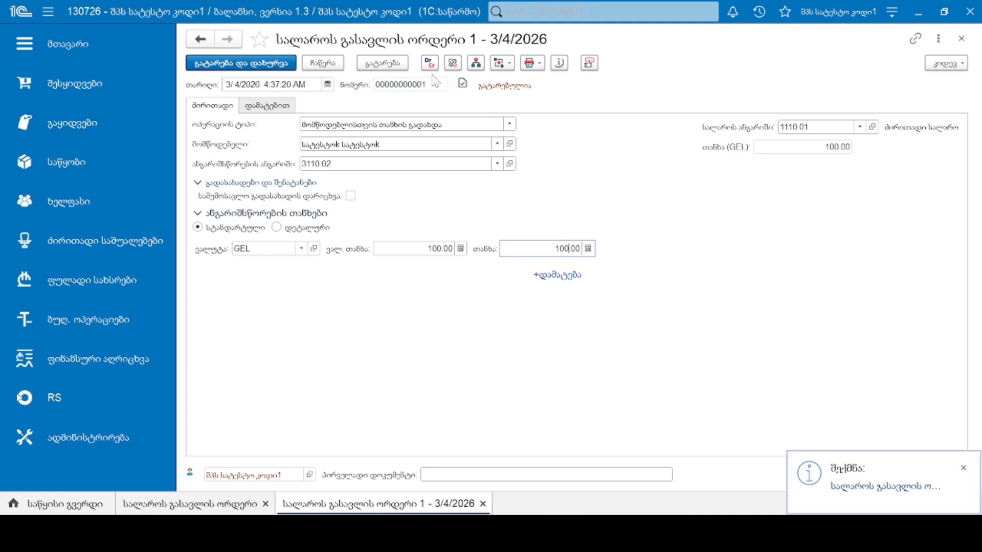
pyautogui.click(432, 65)
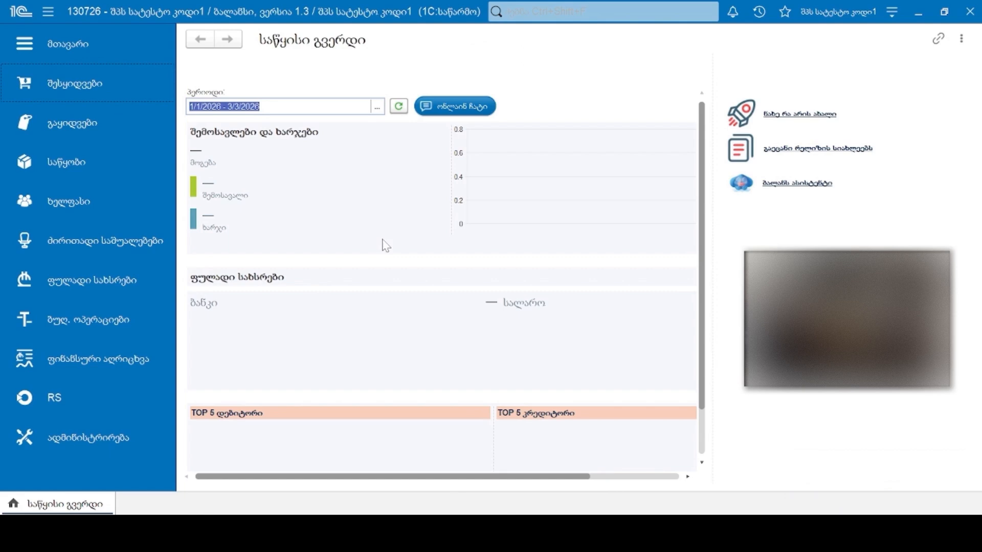
# - Generate the purchases report (შესყიდვები) for the current year
pyautogui.click(109, 92)
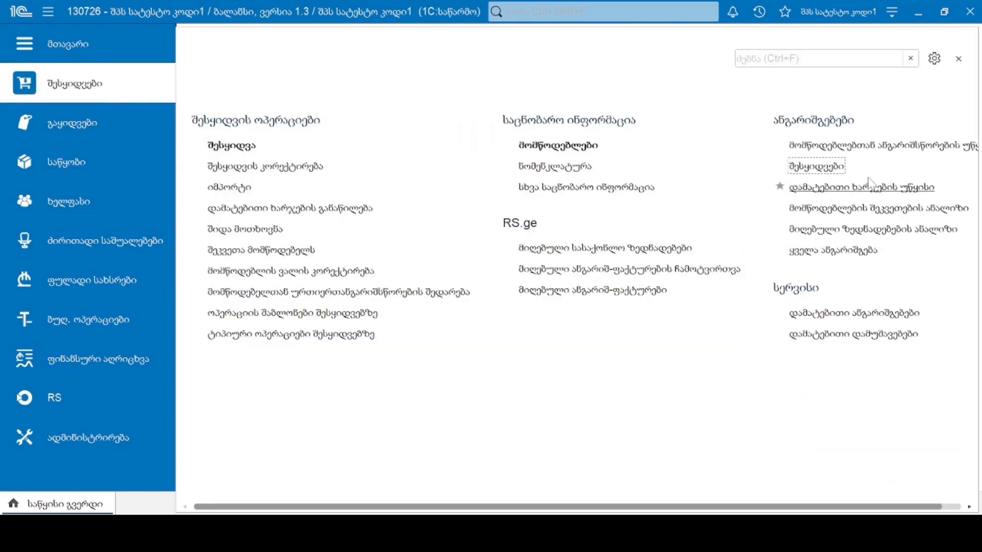
pyautogui.click(816, 167)
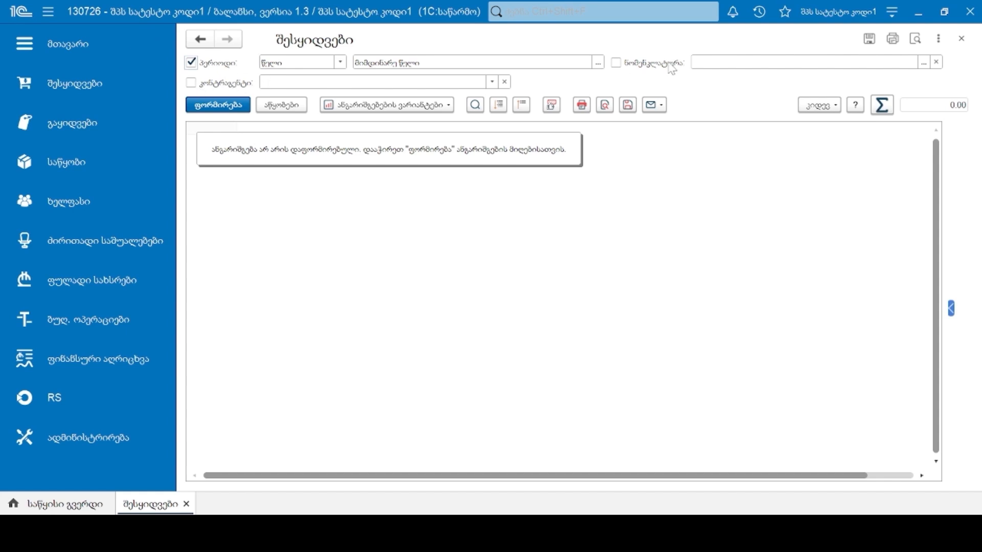
pyautogui.click(218, 105)
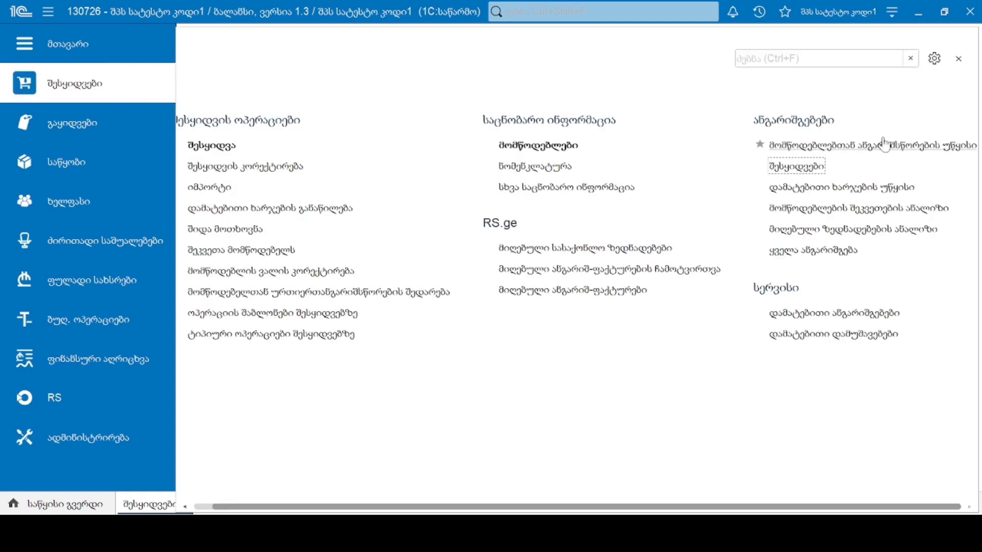
# - Generate the supplier settlements report (ანგარიშსწორება მომწოდებლებთან) for the current month and check the currencies available for filtering
pyautogui.click(864, 145)
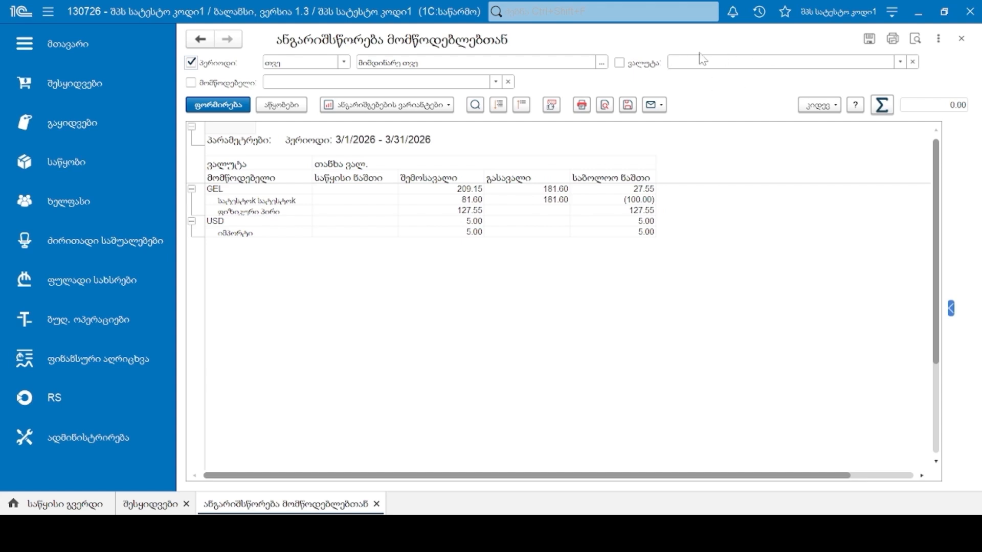
pyautogui.click(720, 62)
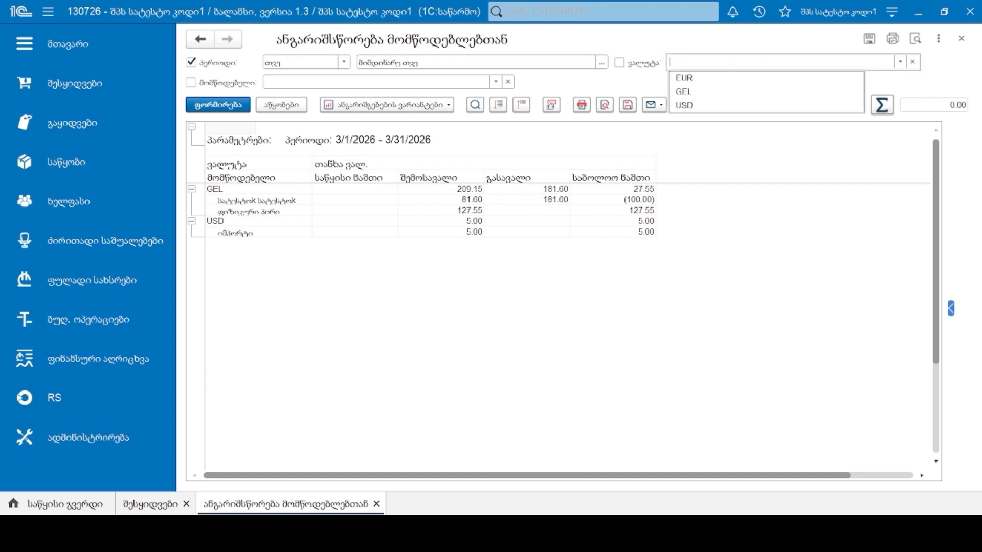
pyautogui.click(699, 90)
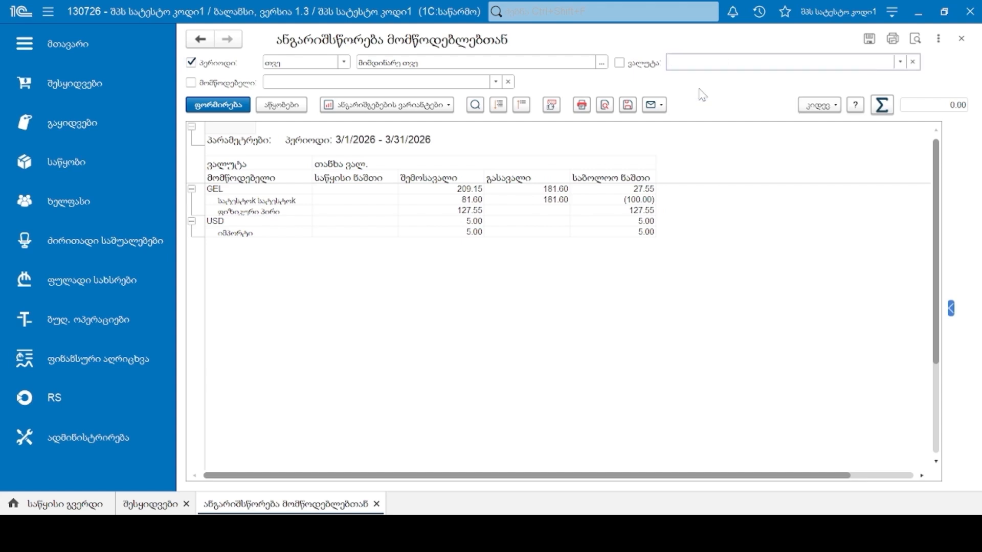
pyautogui.click(241, 106)
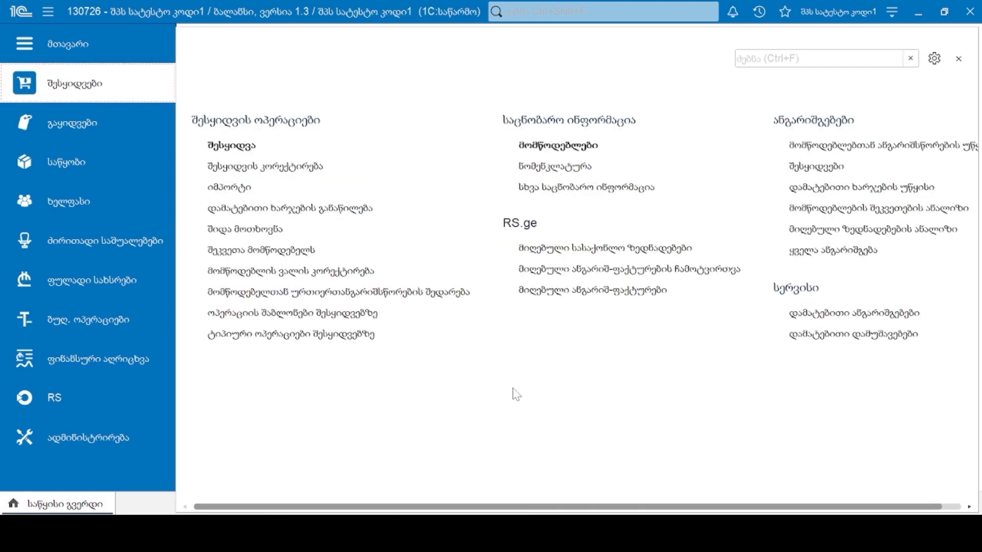
# - Search all reports for ხარჯ and generate the expenses report (ხარჯები) for the current month
pyautogui.click(835, 252)
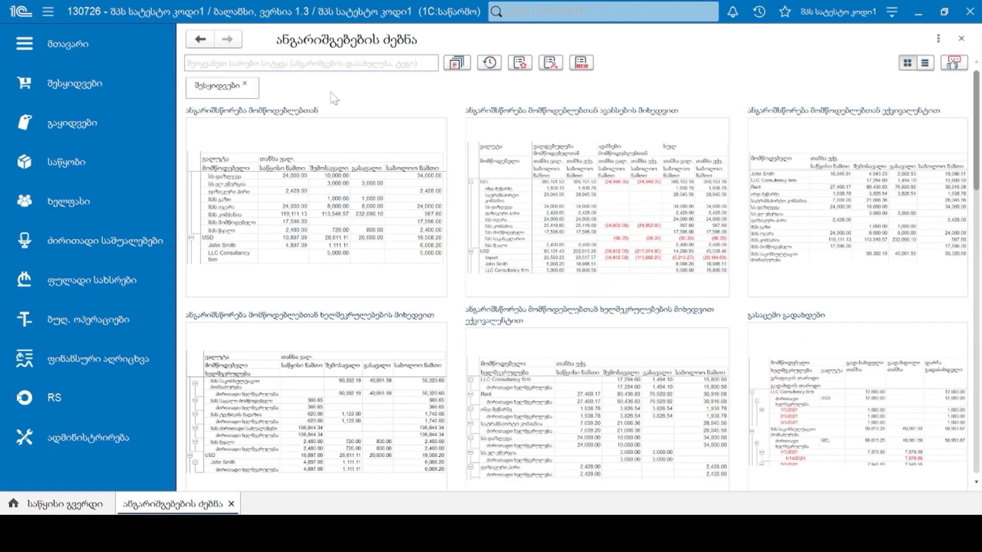
pyautogui.write('ხარჯ')
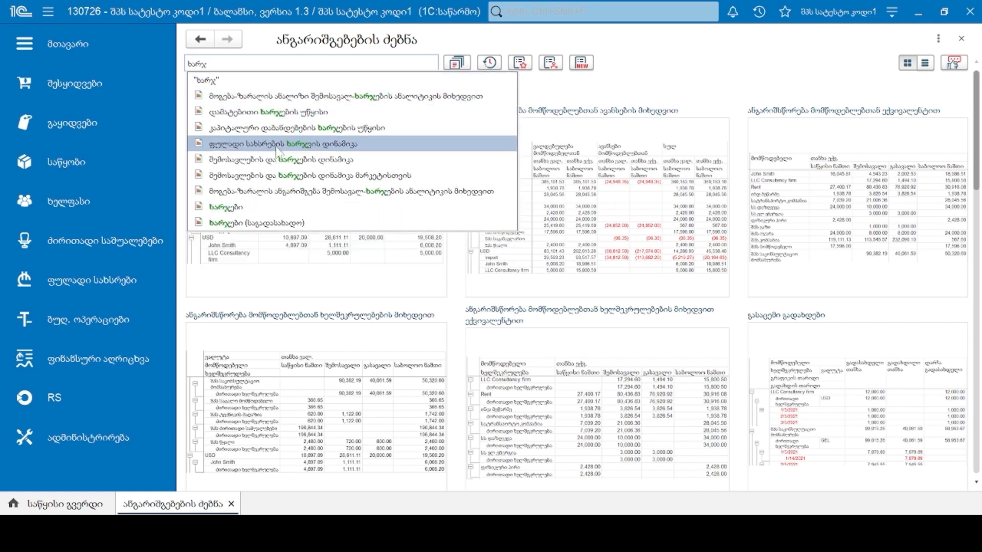
pyautogui.click(233, 207)
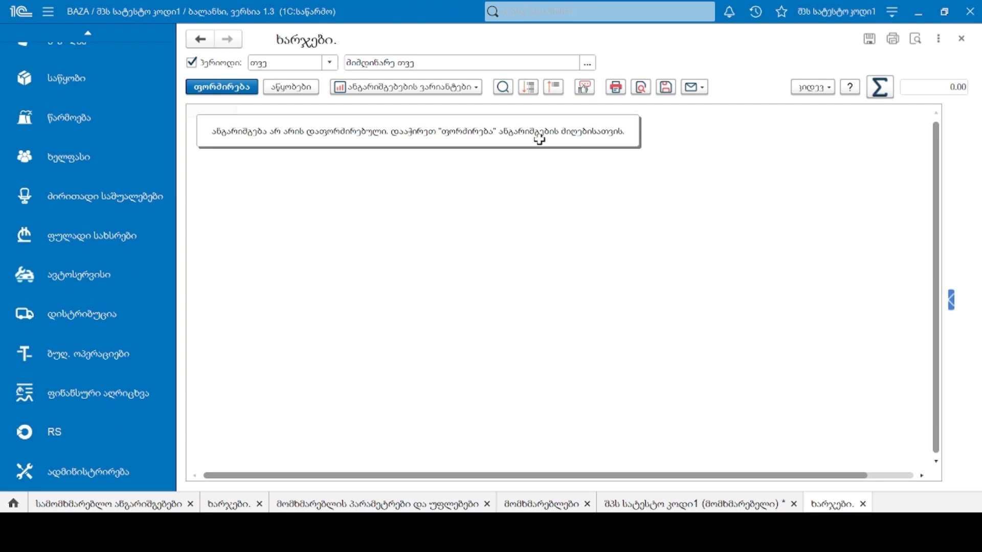
pyautogui.click(243, 91)
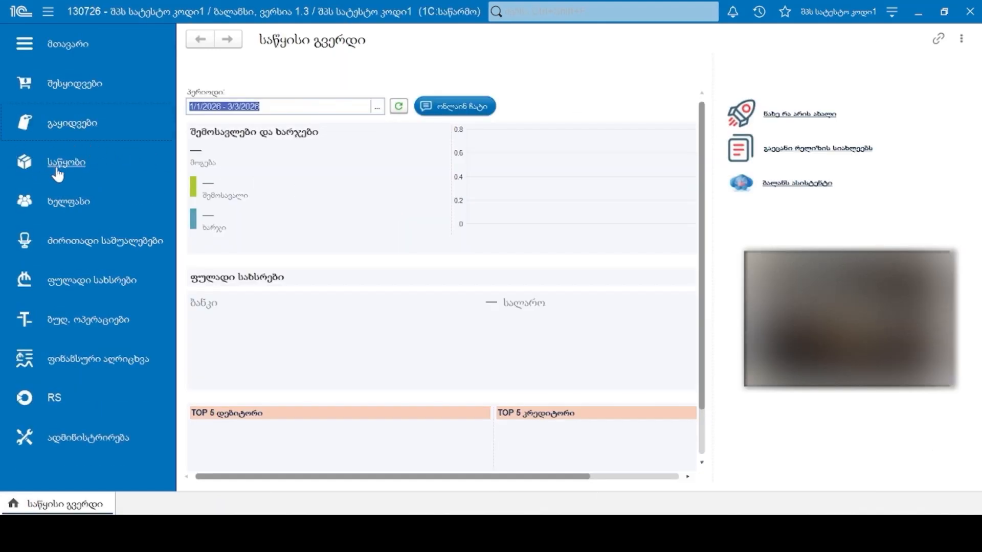
# - Generate the warehouse value statement by goods (ღირებულებითი უწყისი საქონლის მიხედვით) for the current year and examine its closing balance columns
pyautogui.click(49, 166)
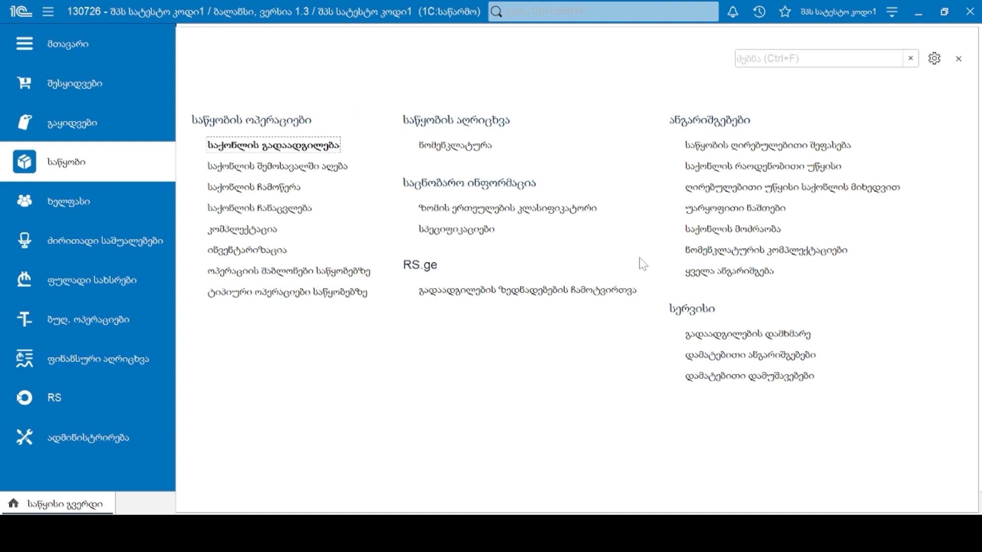
pyautogui.click(755, 189)
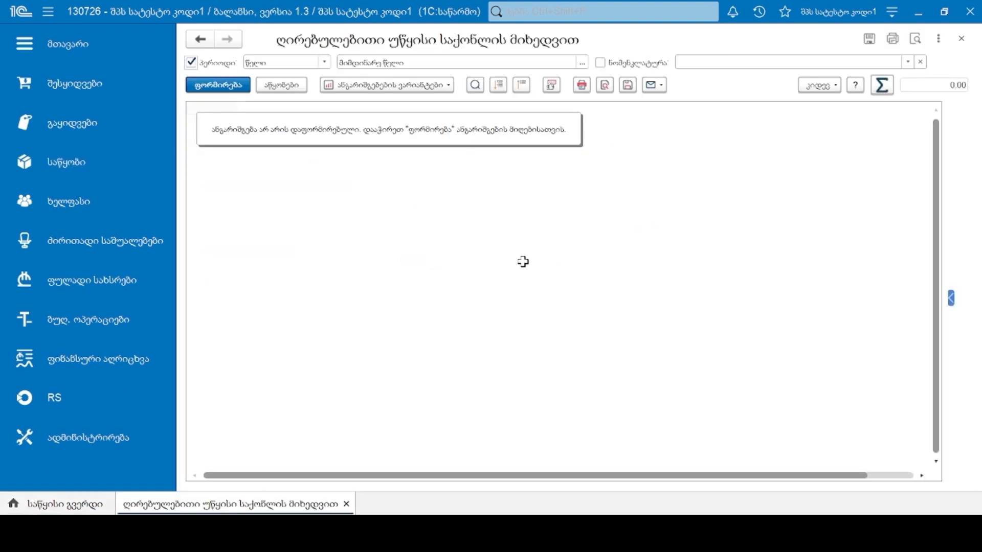
pyautogui.click(236, 85)
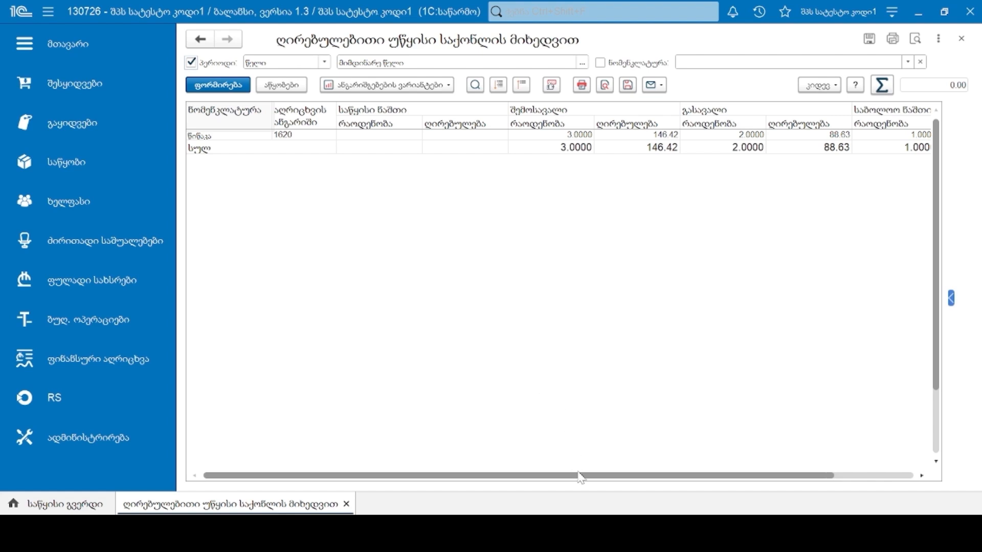
pyautogui.moveTo(583, 477); pyautogui.dragTo(686, 475)
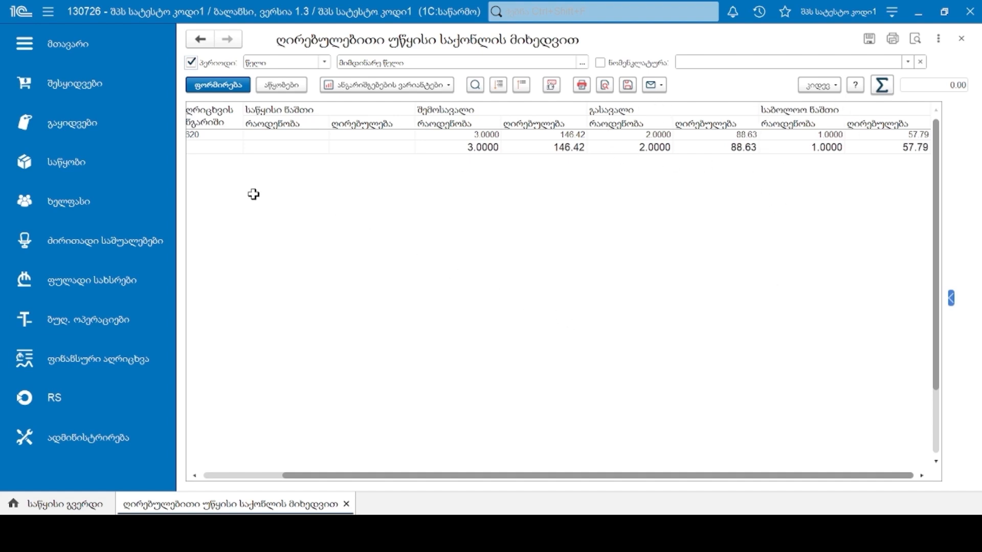
# - Generate the goods quantity statement (საქონლის რაოდენობითი უწყისი) for the current year
pyautogui.click(73, 163)
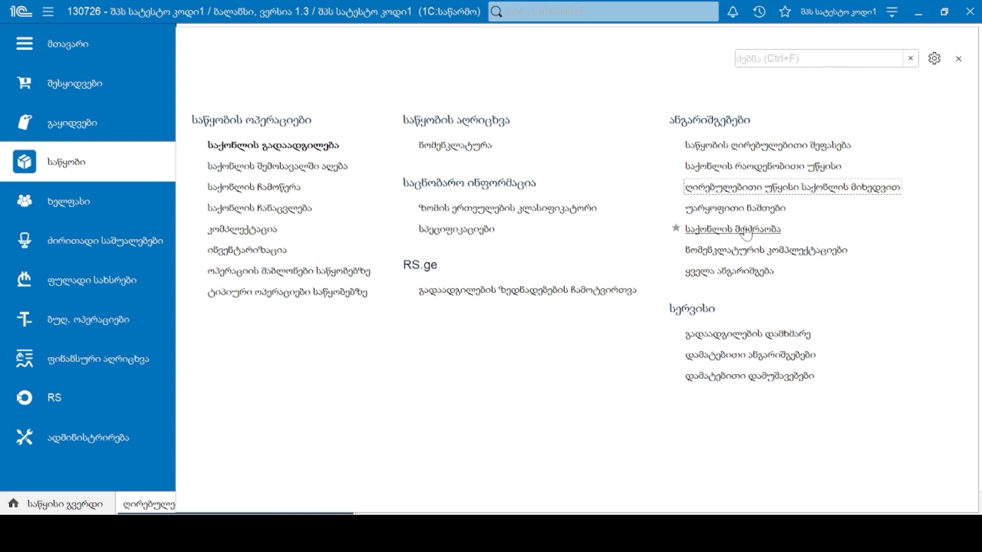
pyautogui.click(736, 172)
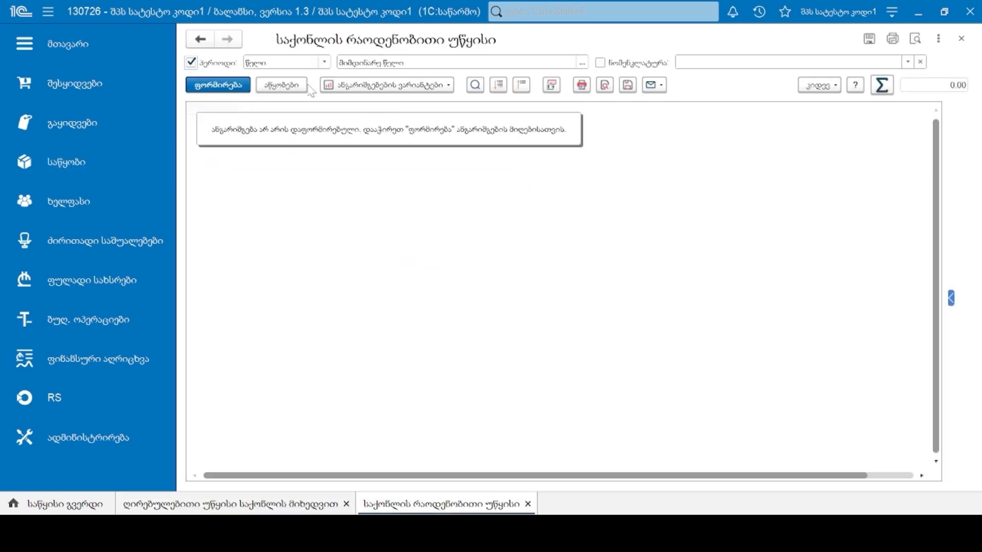
pyautogui.click(219, 87)
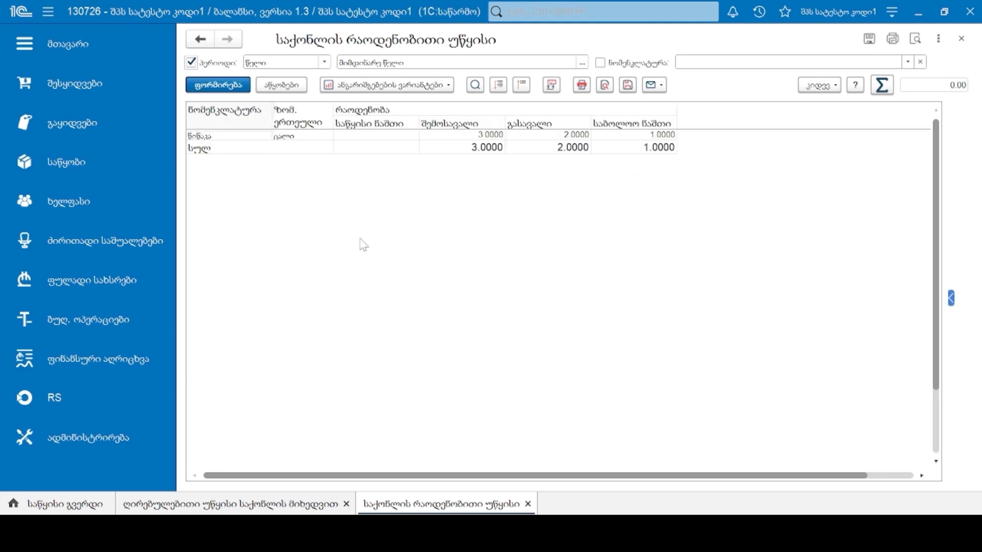